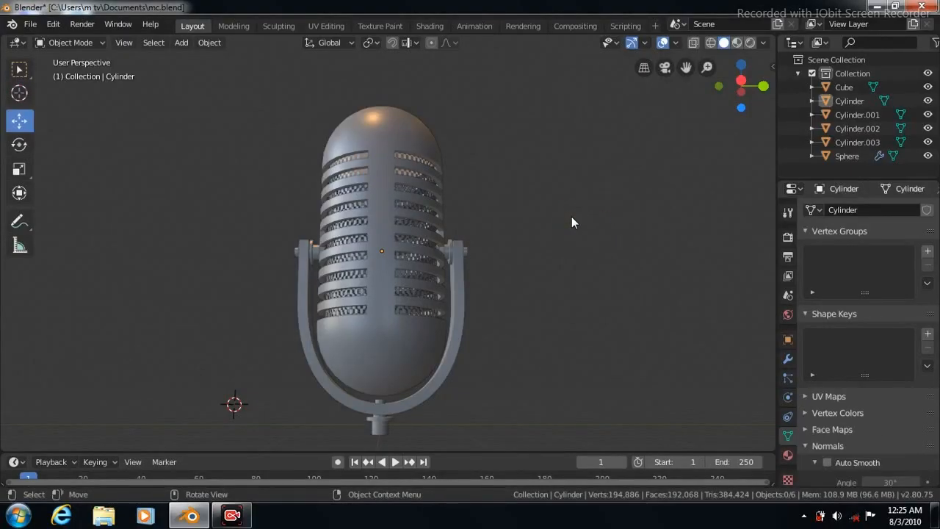
- Examine the finished microphone model from all sides and from above, including its slotted body, mesh core and U-shaped bracket
key("KP_4")
key("KP_4")
key("KP_4")
key("KP_4")
key("KP_4")
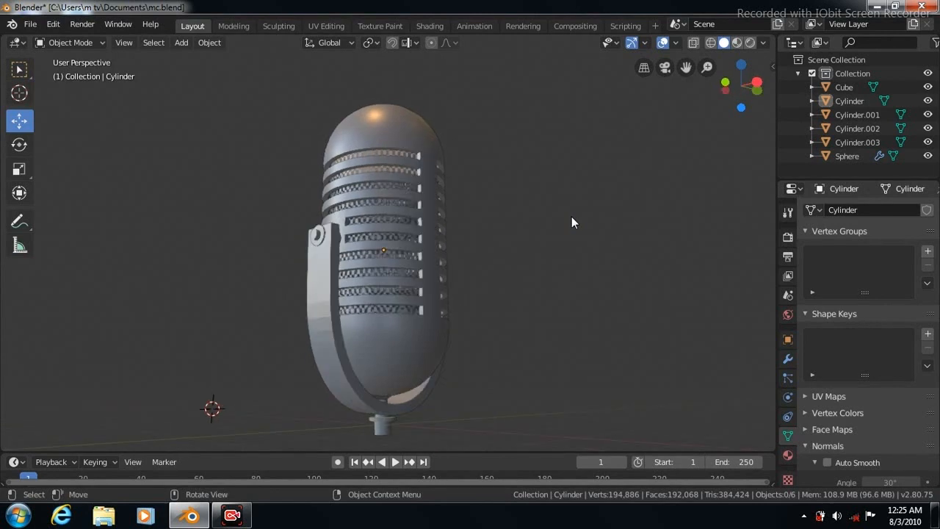
key("KP_4")
key("KP_4")
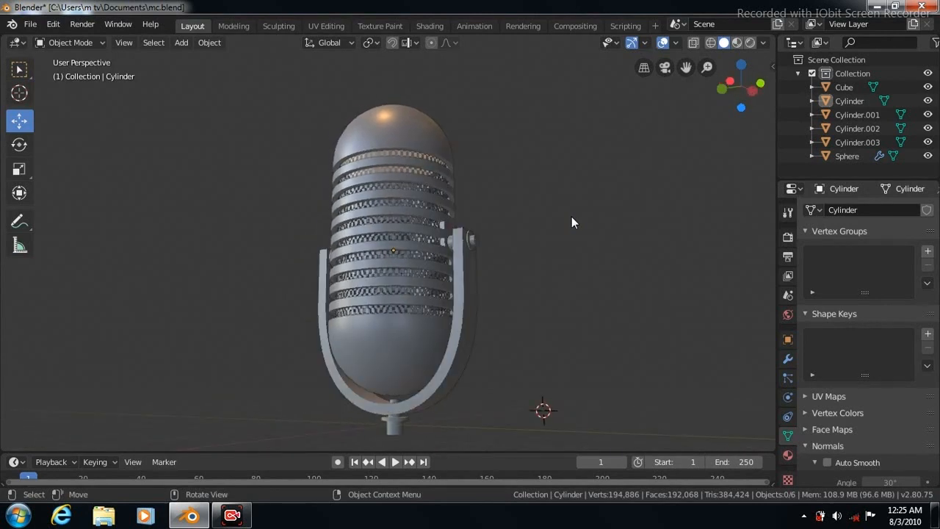
key("KP_8")
key("KP_8")
key("KP_8")
key("KP_8")
key("KP_8")
key("KP_8")
key("KP_8")
key("KP_8")
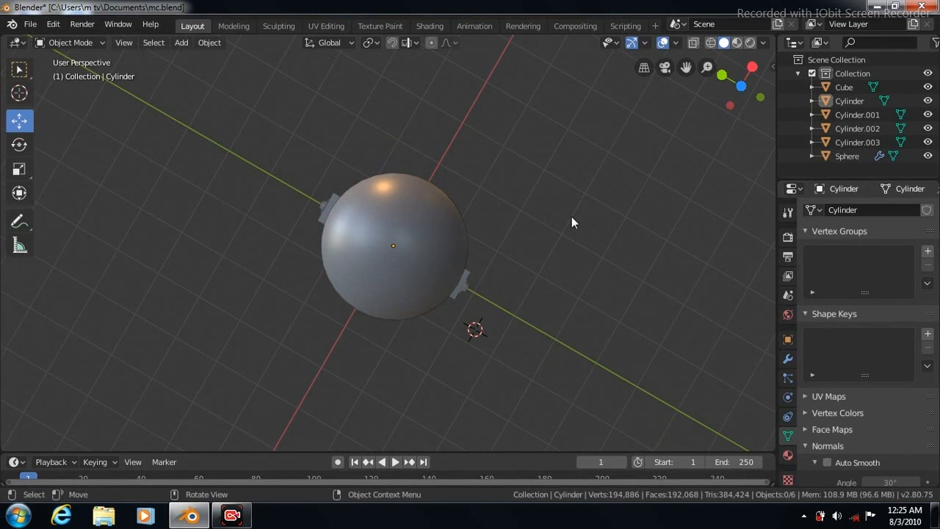
key("KP_2")
key("KP_2")
key("KP_2")
key("KP_2")
key("KP_2")
key("KP_2")
key("KP_2")
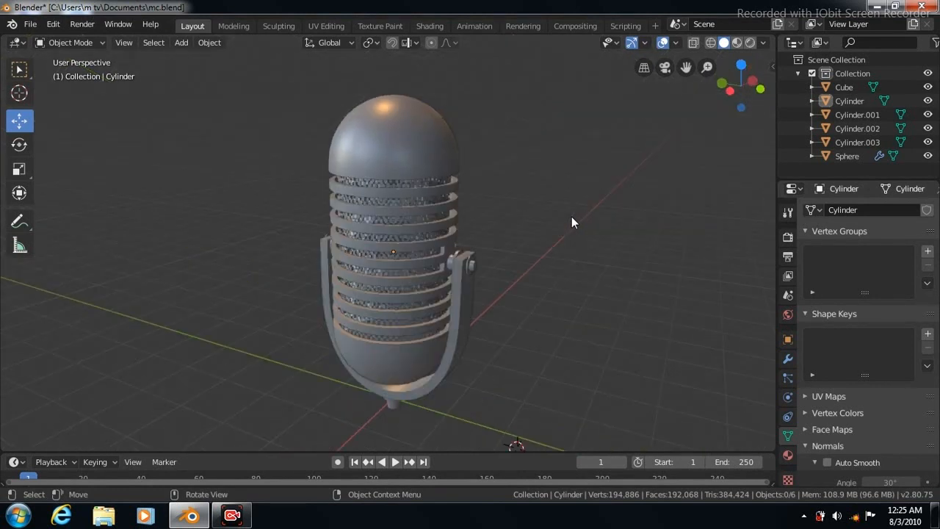
key("KP_8")
key("KP_8")
key("KP_8")
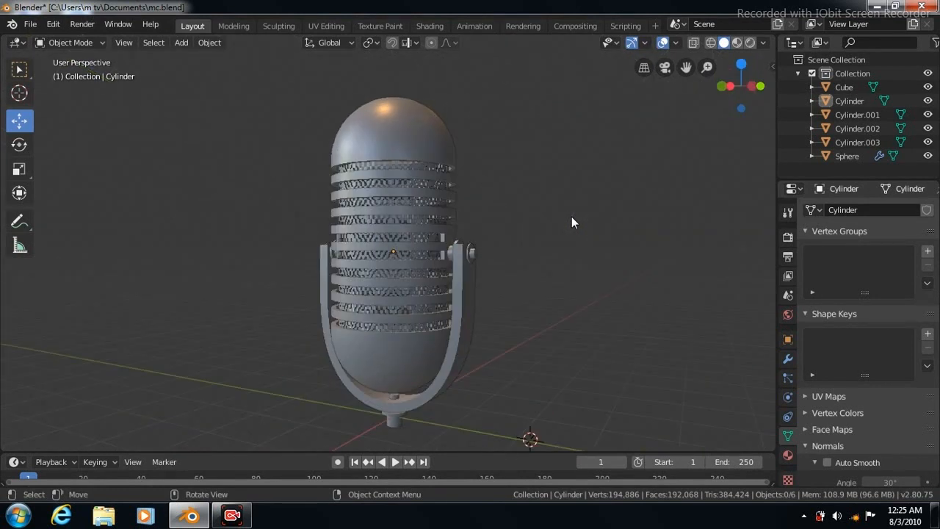
key("KP_8")
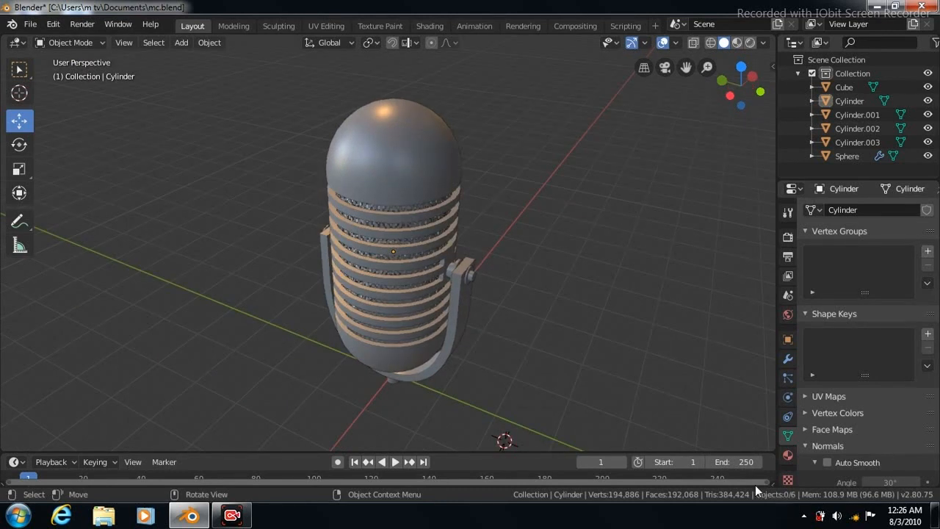
key("KP_4")
key("KP_4")
key("KP_4")
key("KP_4")
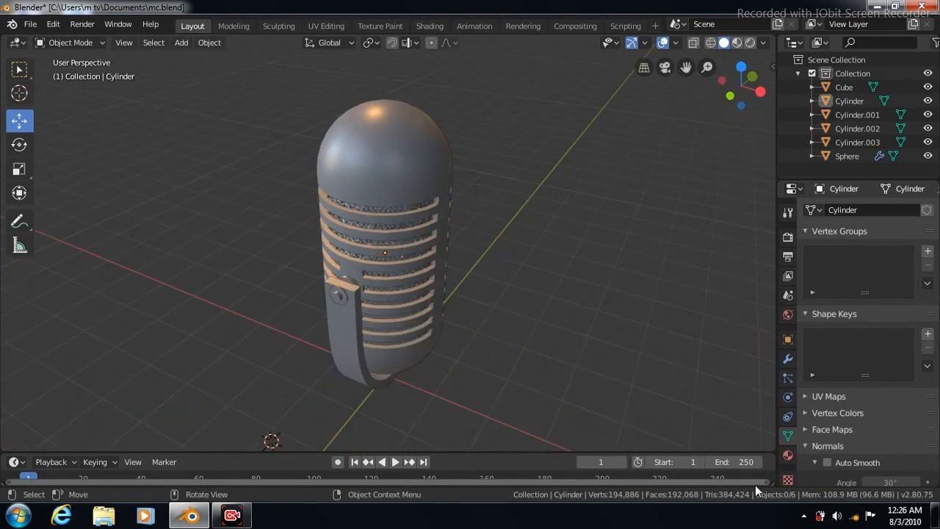
key("KP_4")
key("KP_4")
key("KP_4")
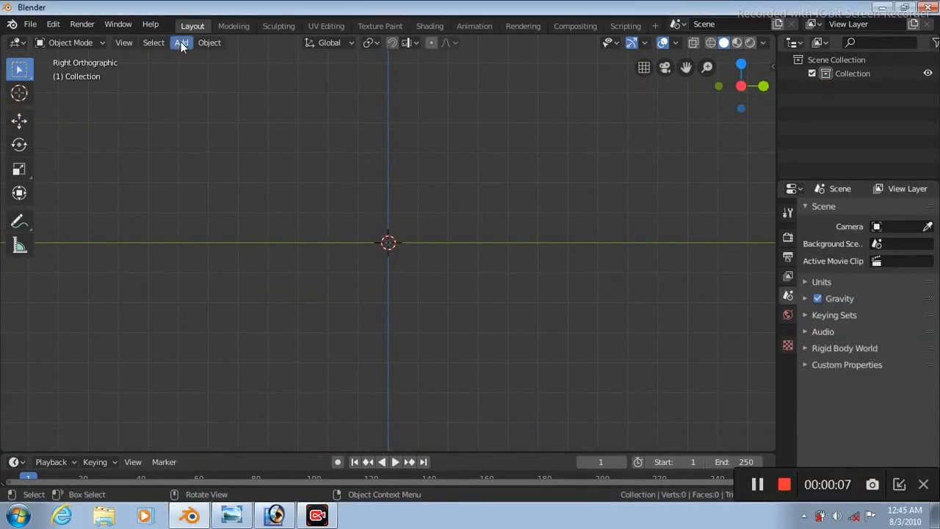
- Add a UV sphere at the origin of the empty scene
left_click(181, 42)
mouse_move(196, 59)
left_click(317, 100)
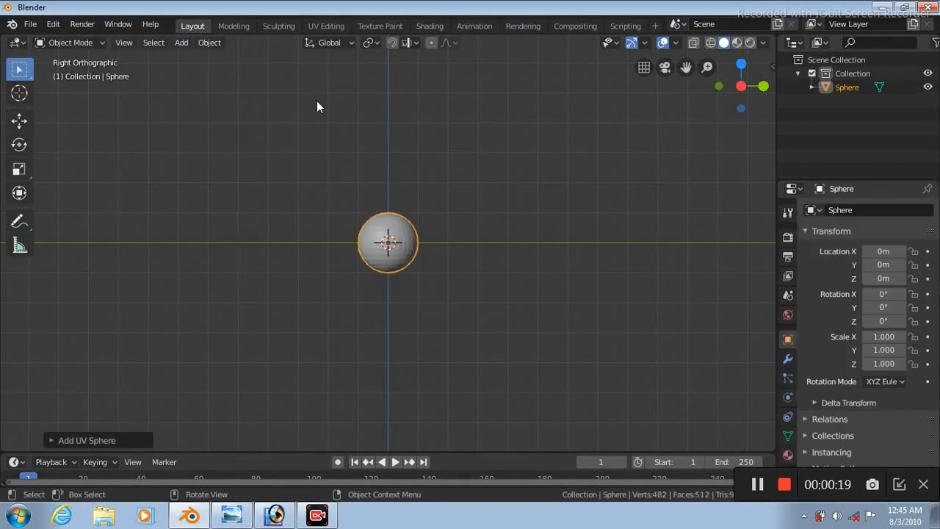
scroll(498, 314, "up", 8)
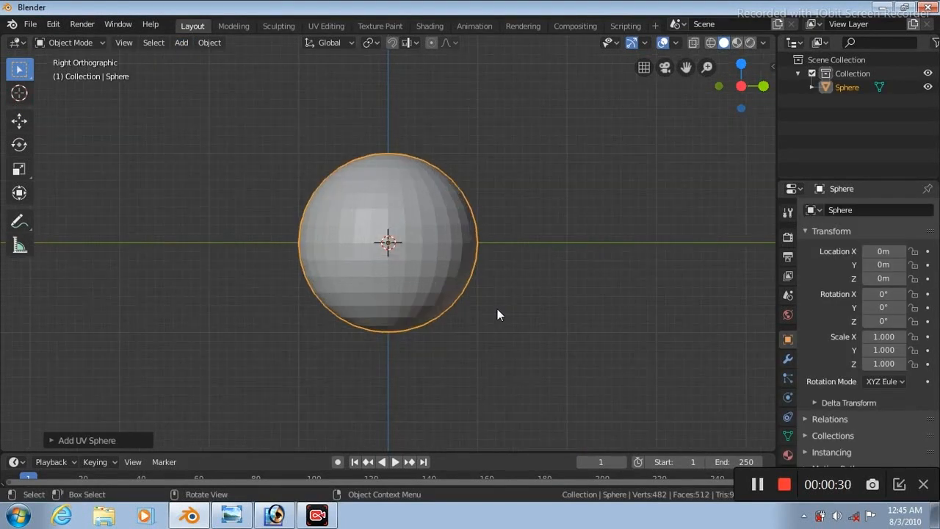
scroll(498, 314, "up", 2)
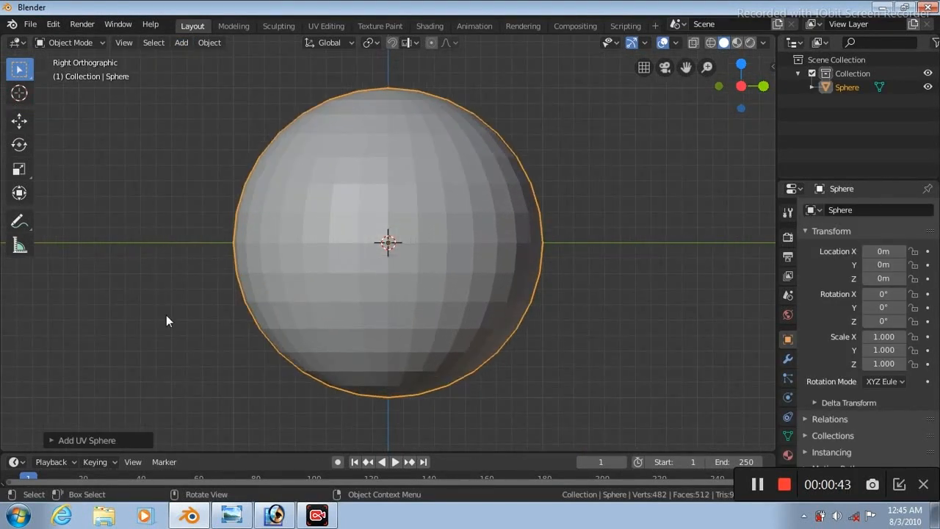
- In Edit Mode, add a horizontal loop cut to the sphere just below its equator
key("Tab")
left_click(19, 344)
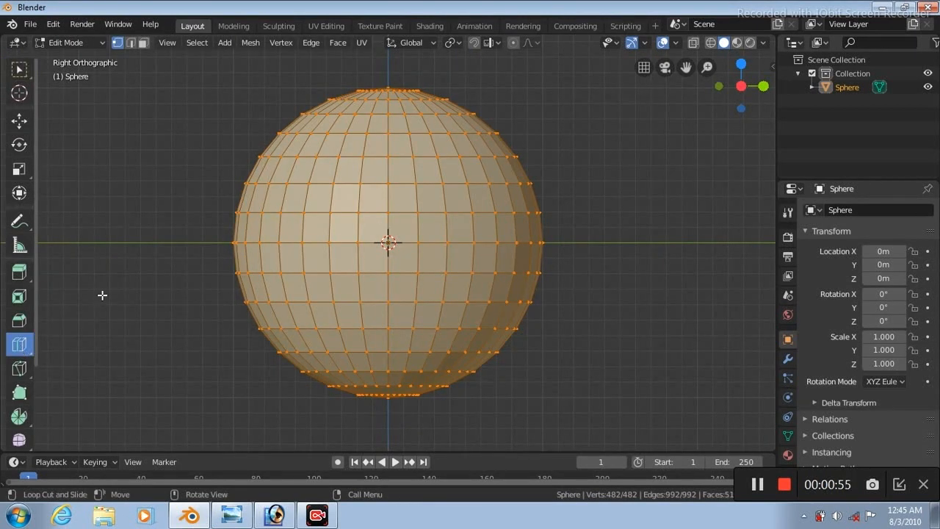
left_click_drag(426, 257, 429, 246)
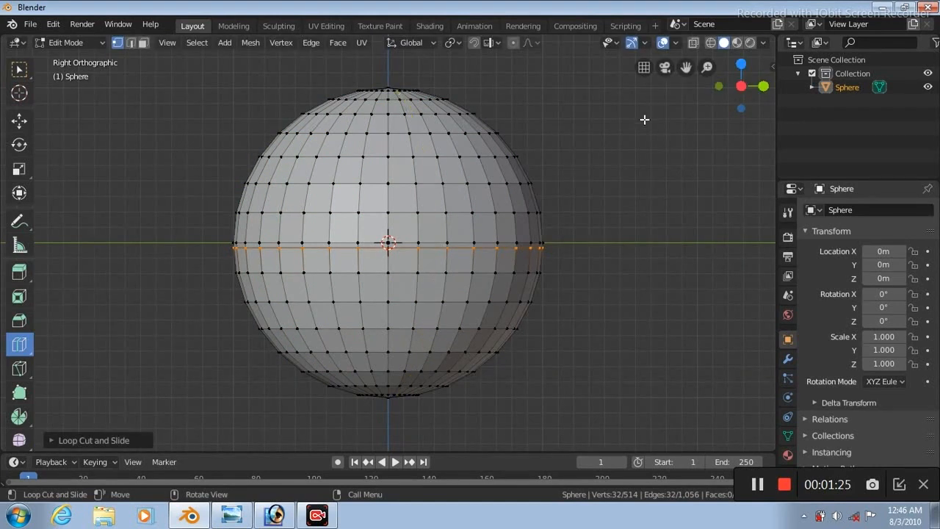
- With X-ray on, select the sphere's upper half down to the equator and move it up along Z to form a tall capsule
left_click(693, 44)
left_click(20, 72)
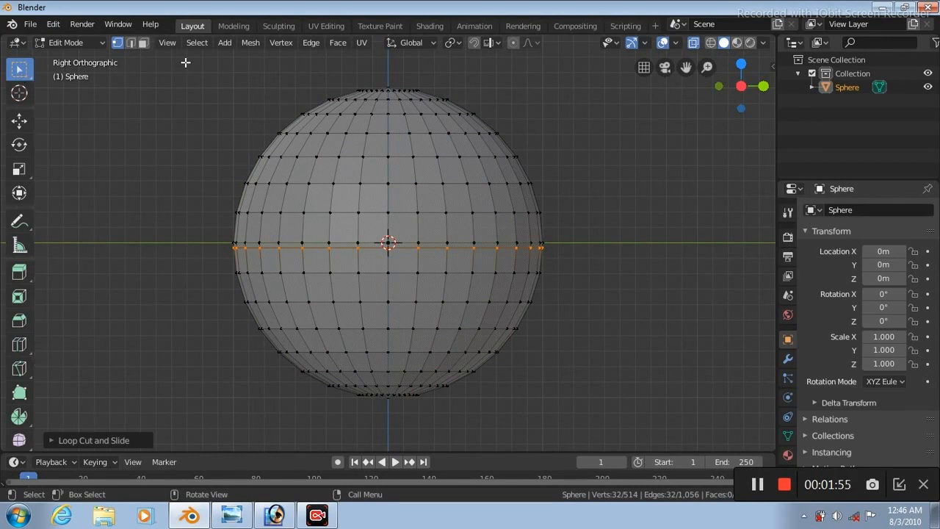
left_click_drag(178, 64, 591, 247)
scroll(598, 278, "down", 6)
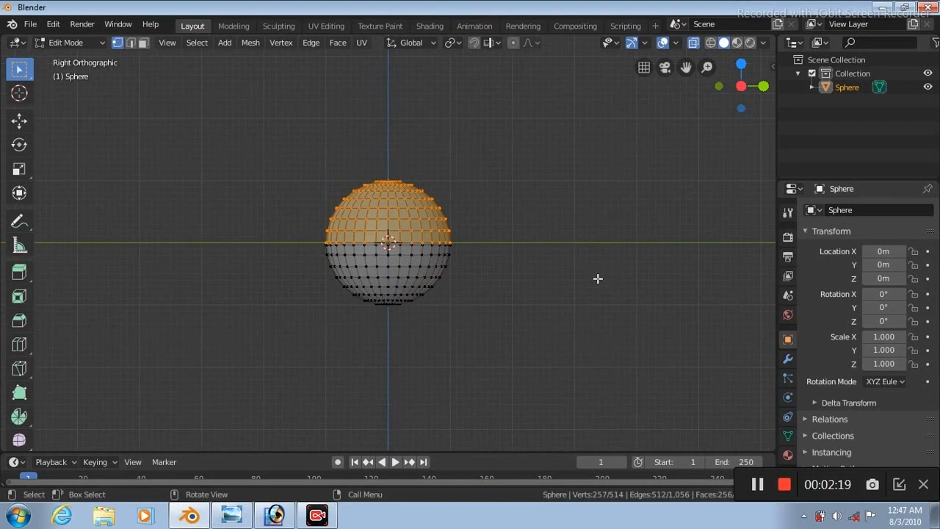
left_click_drag(687, 67, 678, 149)
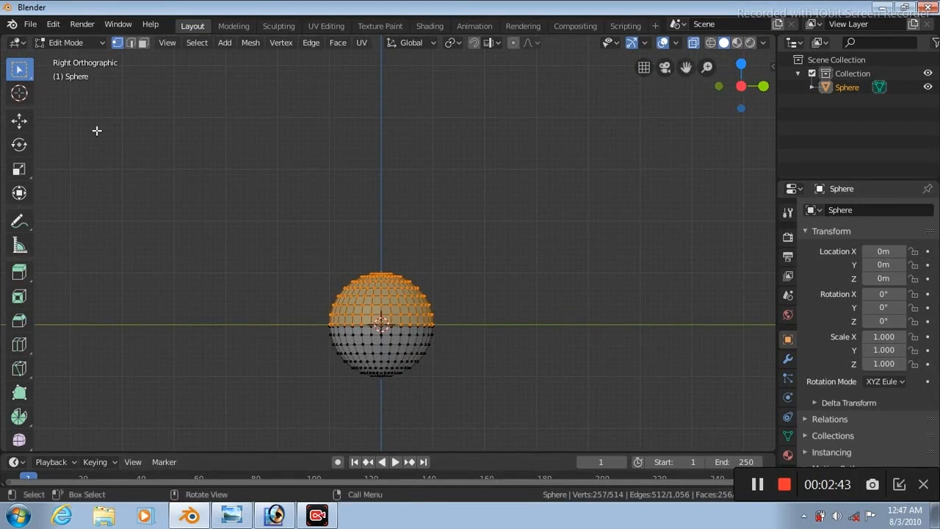
left_click(19, 119)
left_click_drag(381, 234, 385, 99)
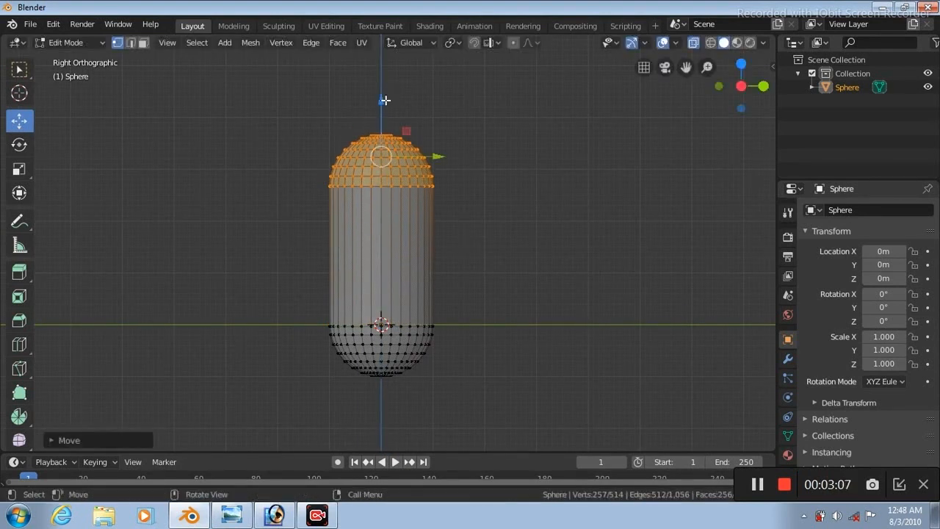
- Add 20 evenly spaced horizontal loop cuts across the capsule's straight middle section
left_click(19, 345)
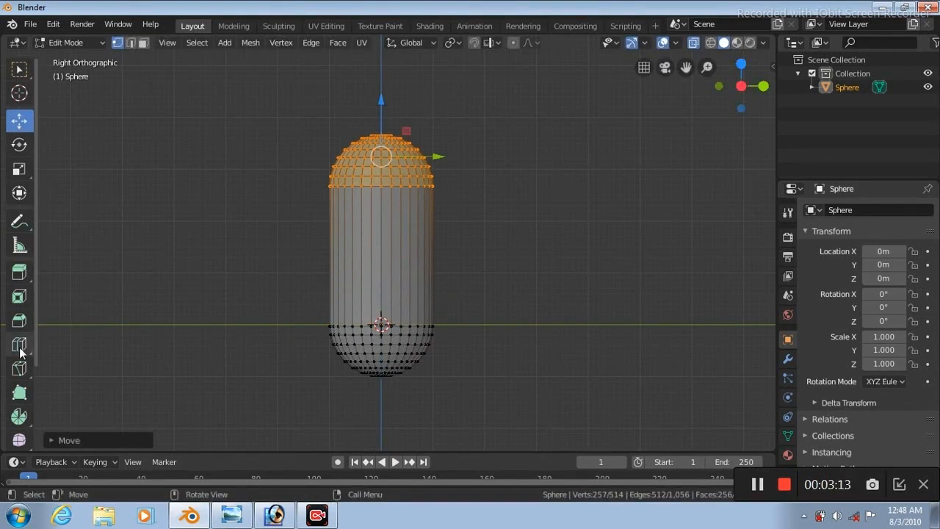
left_click(407, 255)
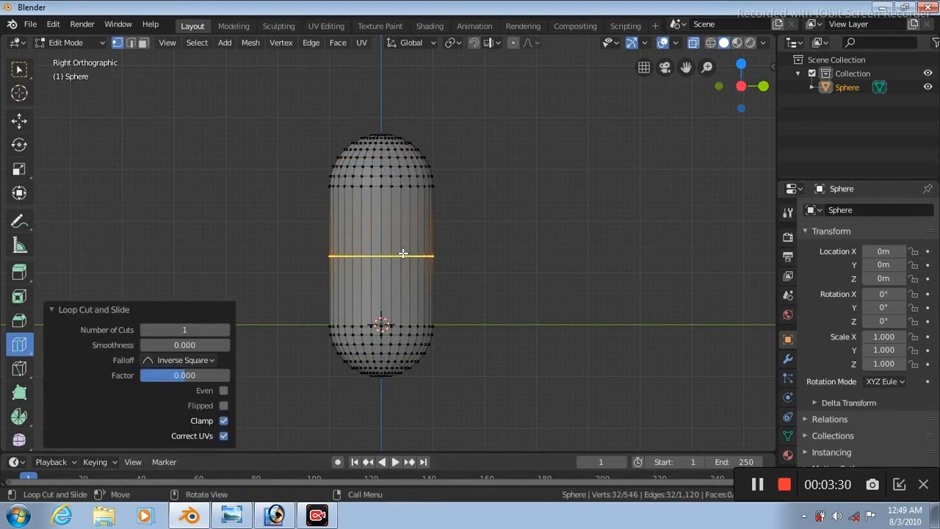
left_click(191, 330)
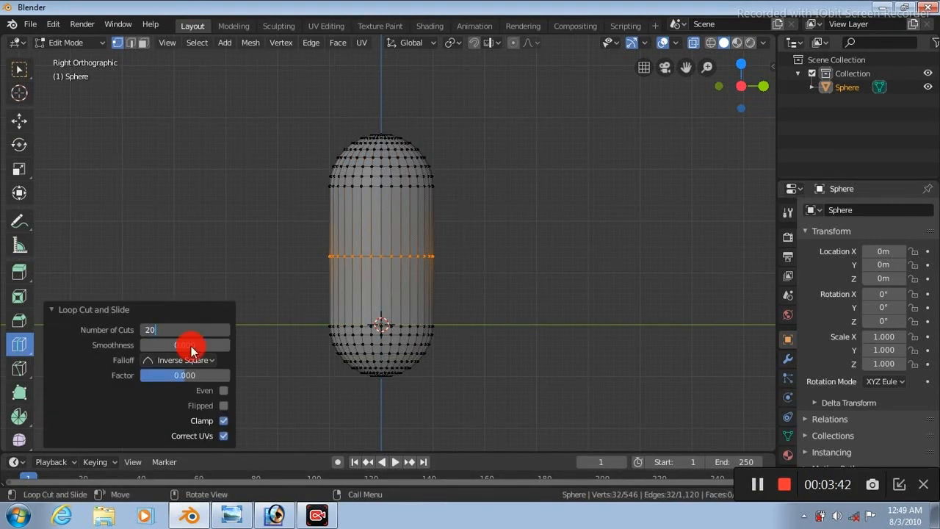
type("20")
left_click(191, 346)
- In face selection with X-ray off, delete the topmost face ring between the new loop cuts, keeping the two centre faces at the front
left_click(19, 69)
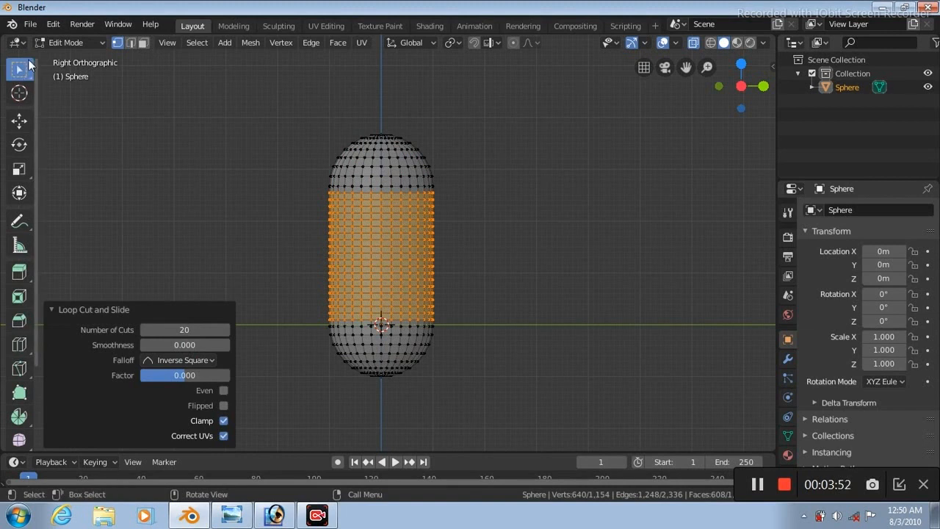
left_click(144, 42)
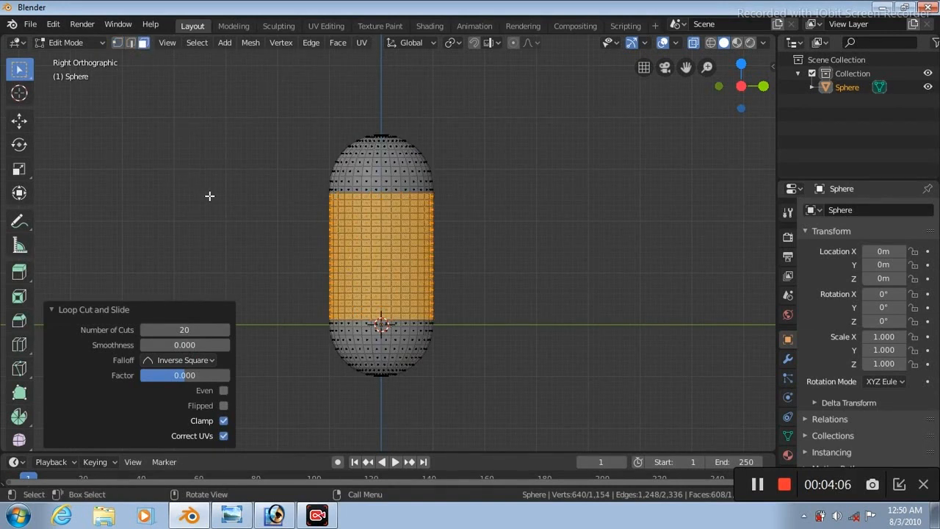
scroll(210, 196, "up", 5)
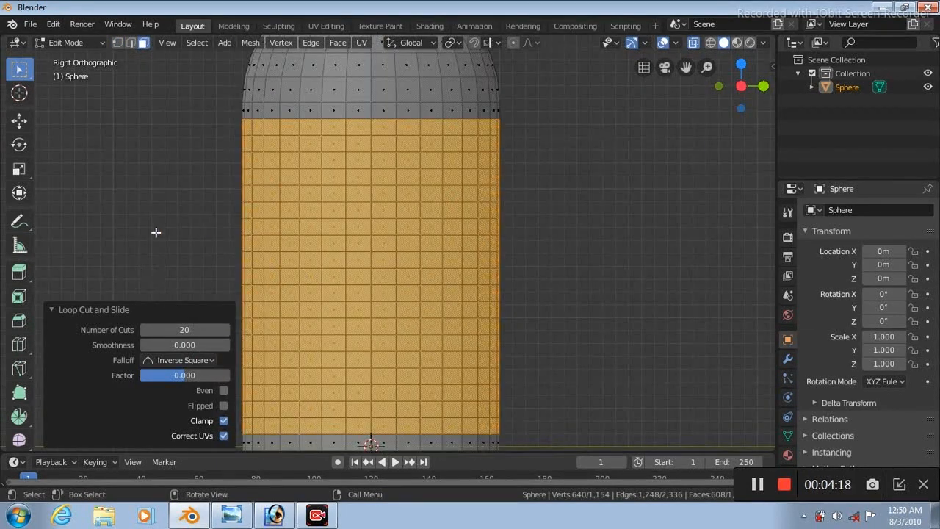
left_click(384, 128)
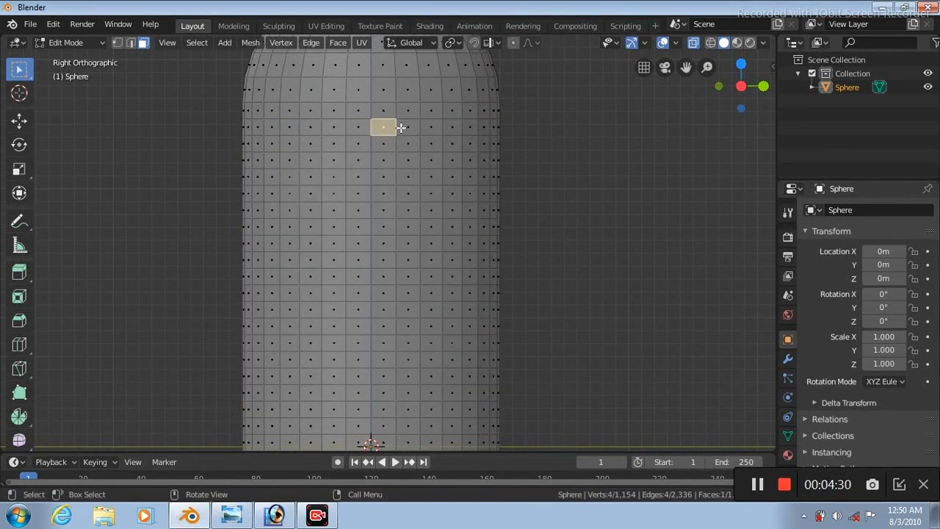
key("ctrl+alt")
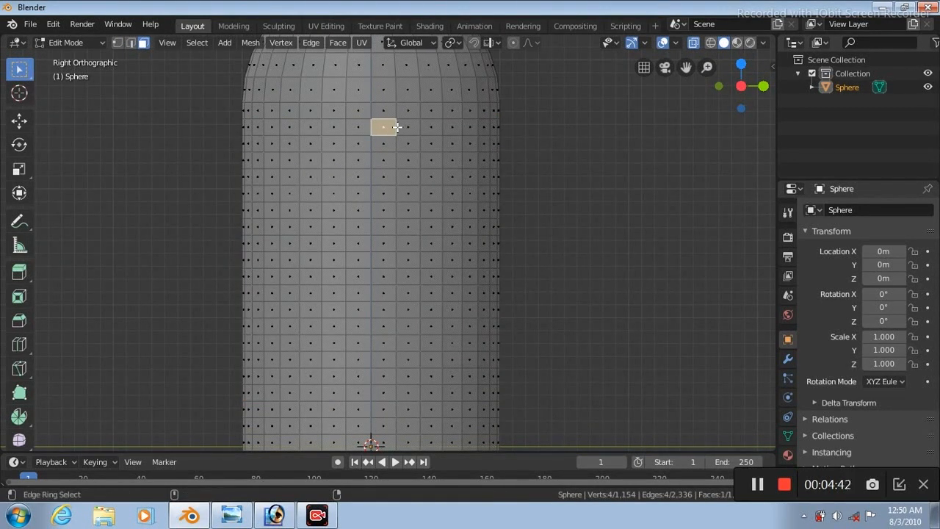
left_click(396, 128, "ctrl+alt")
key("shift")
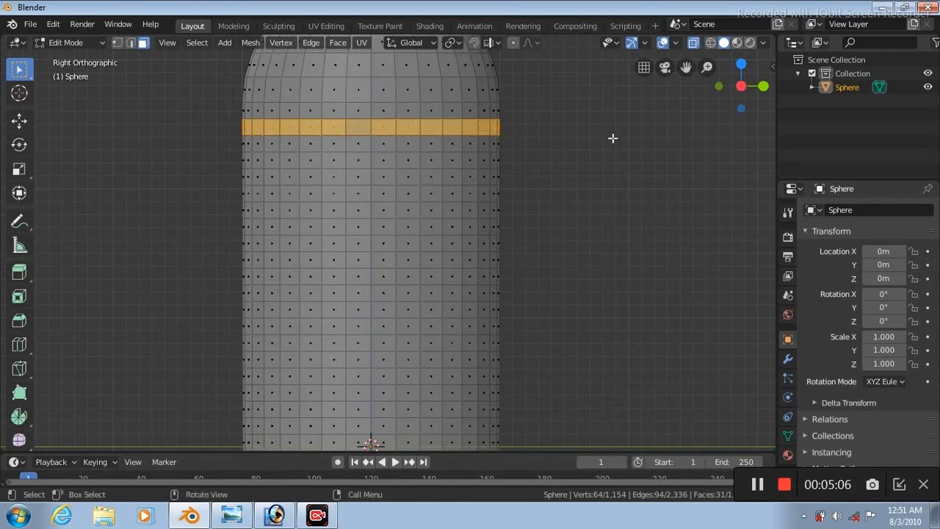
left_click(694, 42)
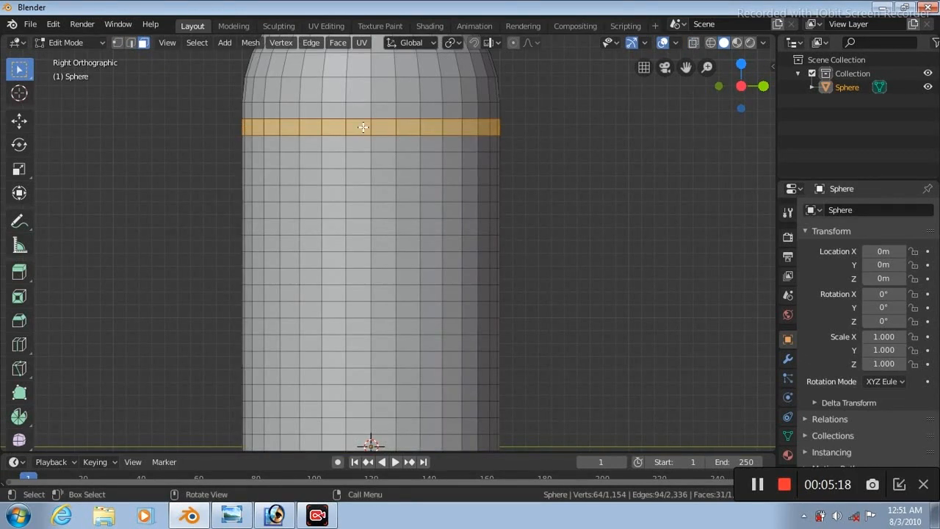
left_click(363, 127)
left_click(371, 127, "ctrl+alt")
left_click(360, 127, "shift")
left_click(378, 127, "shift")
right_click(406, 128)
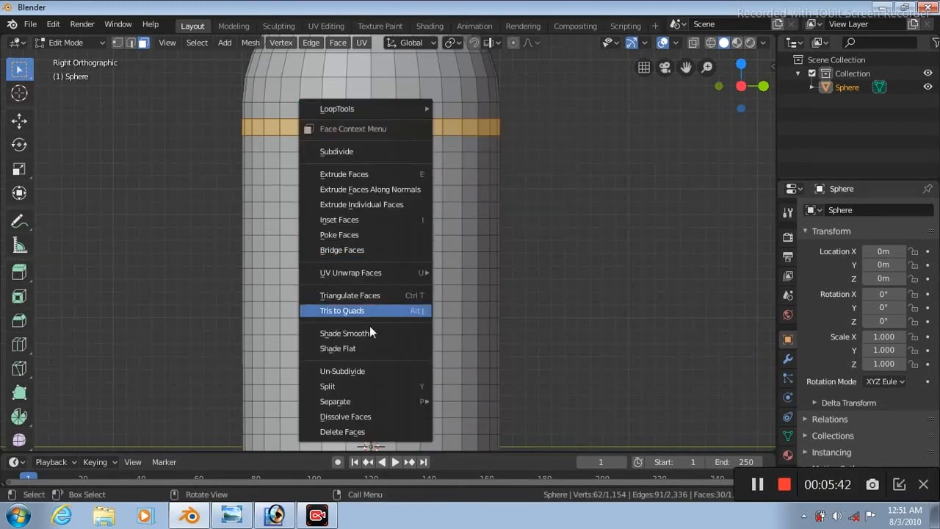
left_click(371, 431)
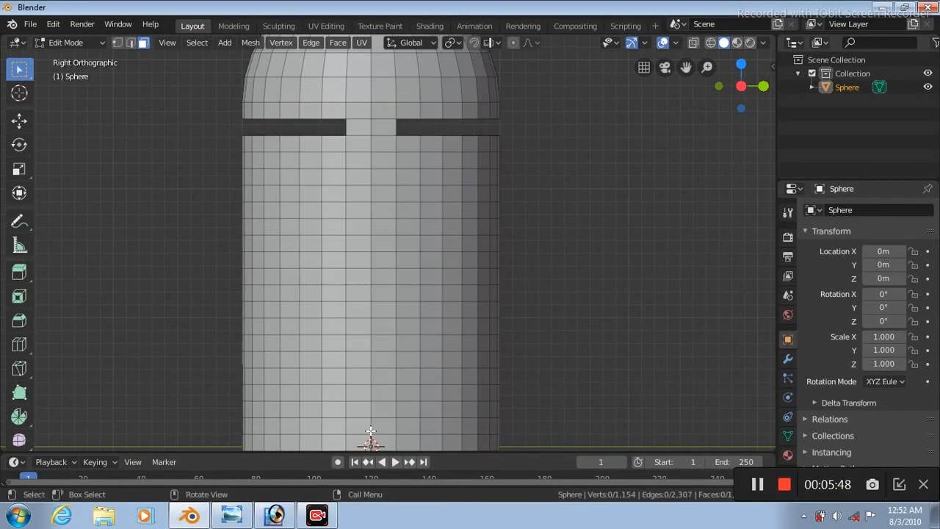
- Cut a second slot by deleting the face ring two rows below the first slot, keeping its two centre front faces
left_click(359, 162)
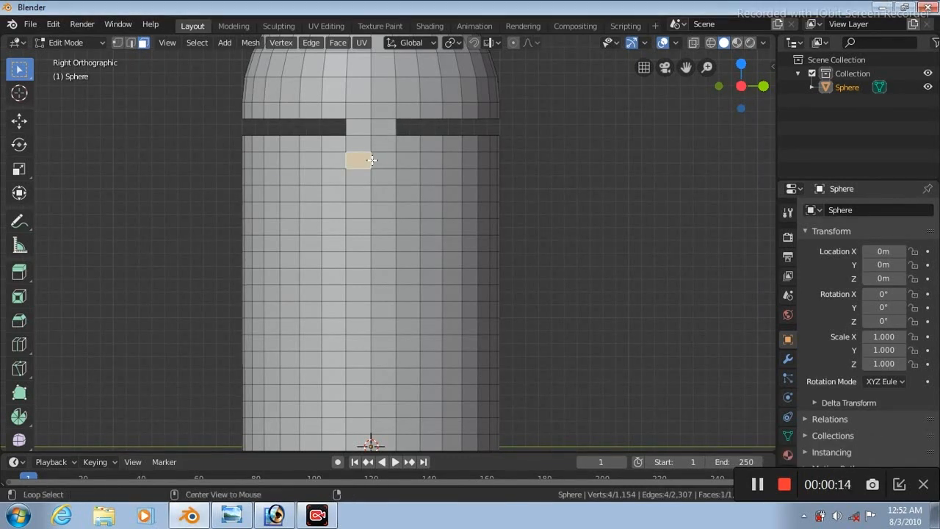
left_click(372, 161, "alt")
left_click(360, 161, "shift")
left_click(381, 161, "shift")
right_click(378, 160)
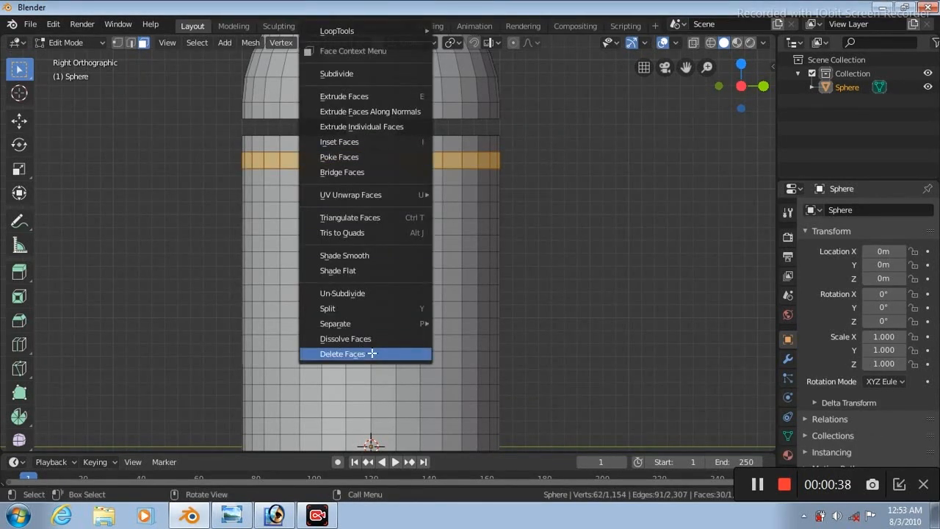
left_click(372, 353)
- Cut a third slot by deleting the face ring two rows below the second slot, keeping its two centre front faces
left_click(360, 193)
left_click(360, 193, "alt")
left_click(360, 193, "shift")
left_click(382, 194, "shift")
right_click(405, 193)
left_click(368, 351)
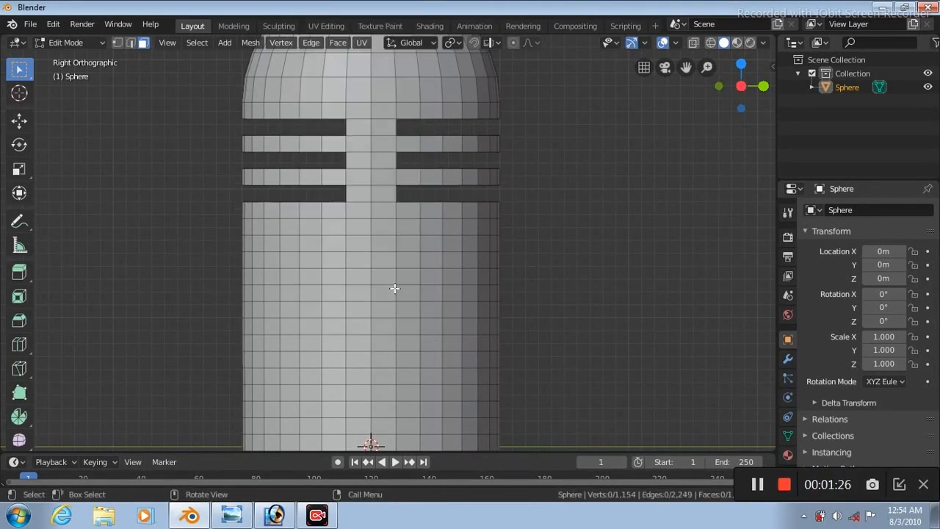
- Cut a fourth slot by deleting the face ring two rows below the third slot, keeping its two centre front faces
left_click(358, 227)
left_click(382, 227, "alt")
left_click(359, 227, "shift")
left_click(382, 227, "shift")
right_click(451, 256)
key("Escape")
right_click(409, 225)
left_click(385, 354)
- Cut a fifth slot by deleting the face ring two rows below the fourth slot, keeping its two centre front faces
left_click(356, 260)
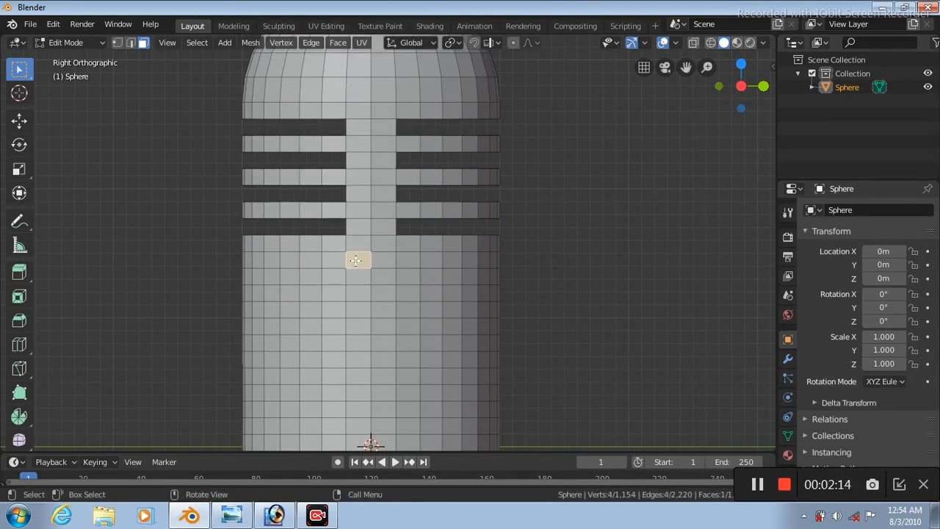
left_click(376, 261, "alt")
left_click(359, 259, "shift")
left_click(383, 260, "shift")
right_click(405, 262)
left_click(358, 357)
- Cut a sixth slot by deleting the face ring two rows below the fifth slot, keeping its two centre front faces
left_click(360, 294)
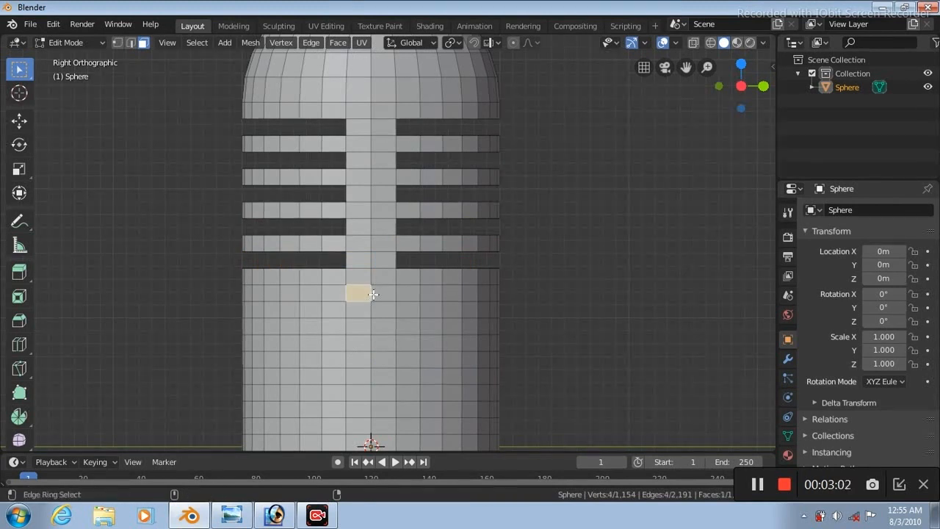
left_click(373, 294, "alt")
left_click(359, 294, "shift")
left_click(383, 294, "shift")
right_click(405, 292)
left_click(366, 355)
- Cut a seventh slot by deleting the face ring two rows below the sixth slot, keeping its two centre front faces
left_click(357, 326)
left_click(371, 325, "ctrl+alt")
left_click(359, 327, "shift")
left_click(379, 327, "shift")
right_click(405, 326)
left_click(365, 356)
- Cut an eighth slot by deleting the face ring two rows below the seventh slot, keeping its two centre front faces
left_click(359, 361)
left_click(373, 360, "alt")
left_click(360, 361, "shift")
left_click(383, 360, "shift")
right_click(408, 361)
left_click(366, 355)
- Cut a ninth slot by deleting the face ring two rows below the eighth slot, keeping its two centre front faces
left_click(355, 393)
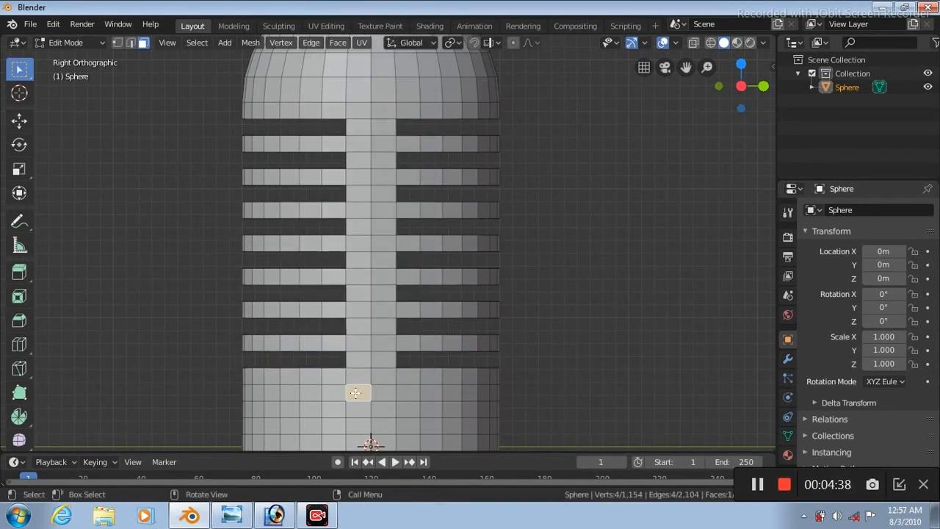
left_click(372, 393, "alt")
left_click(359, 393, "shift")
left_click(383, 393, "shift")
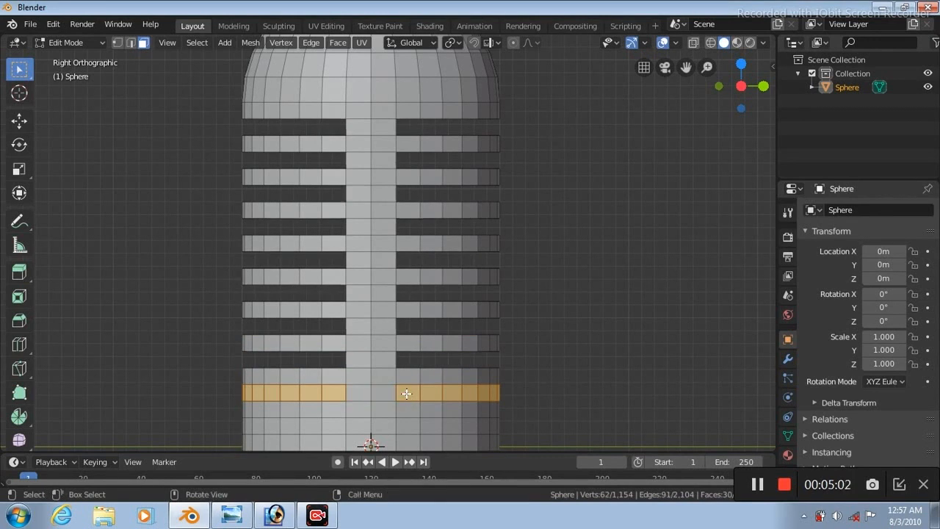
right_click(406, 393)
left_click(367, 389)
- Cut a tenth slot by deleting the face ring two rows below the ninth slot, keeping its two centre front faces
left_click(357, 426)
left_click(363, 427, "alt")
left_click(359, 426, "shift")
left_click(383, 426, "shift")
right_click(406, 427)
left_click(368, 422)
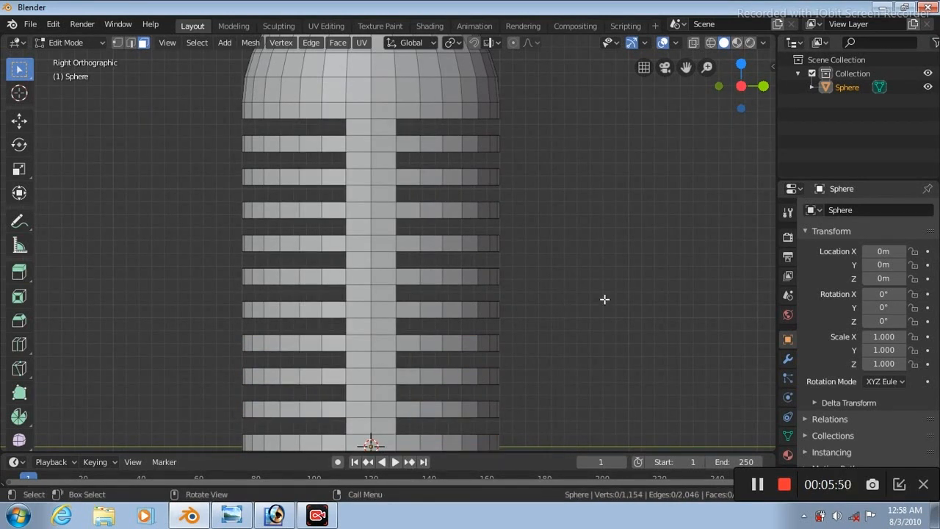
- Return to Object Mode, apply Shade Smooth to the capsule body, and open its mesh data properties
key("Tab")
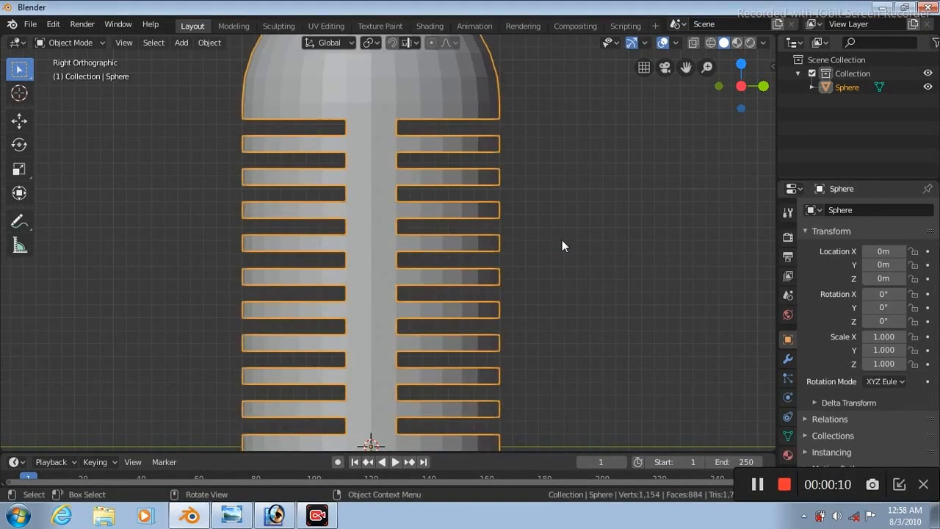
scroll(562, 246, "down", 3)
right_click(323, 126)
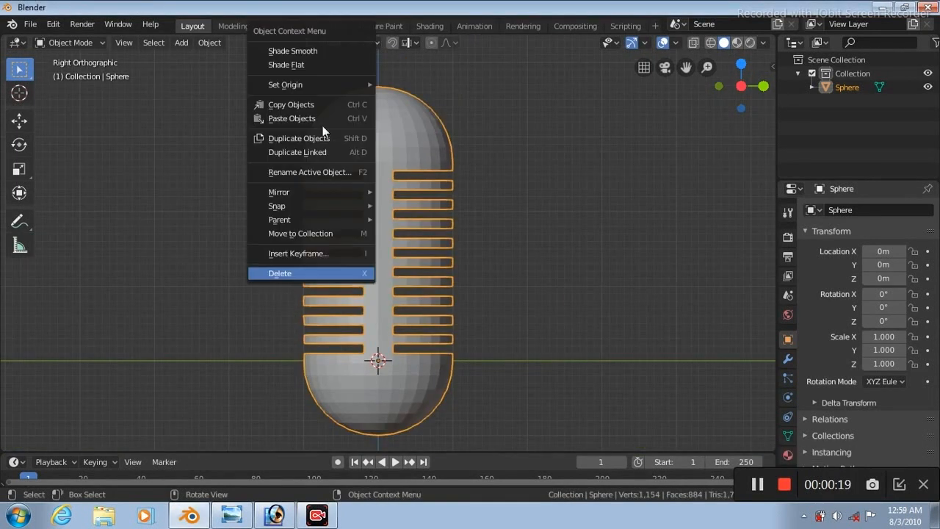
left_click(320, 50)
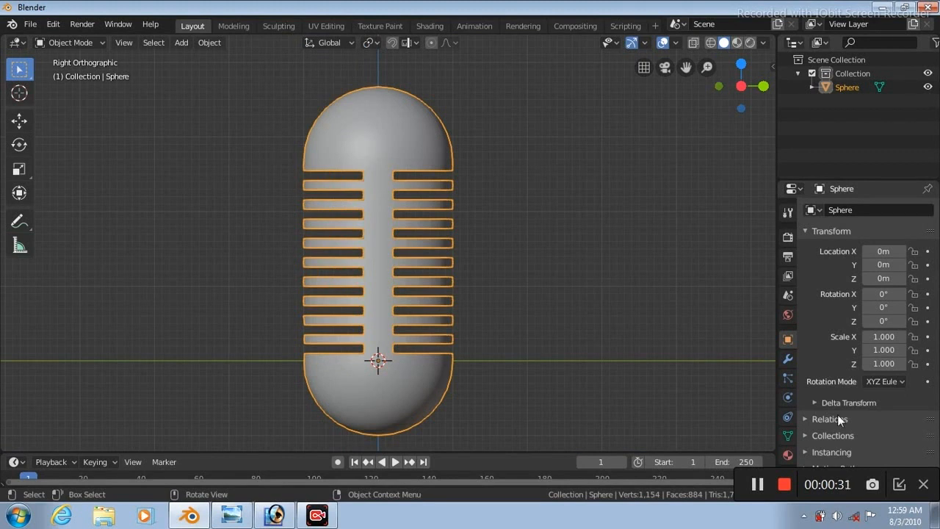
left_click(804, 435)
left_click(787, 437)
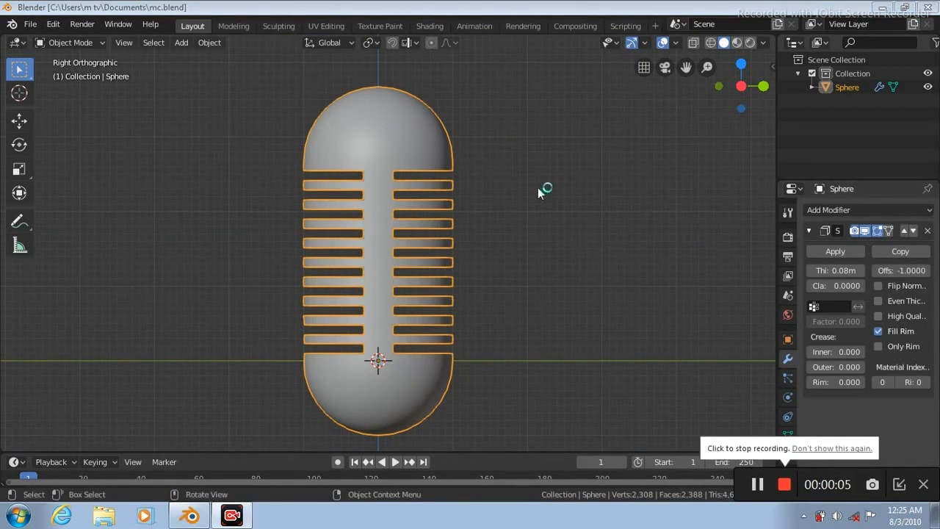
- Enter Edit Mode on the capsule body in front view and switch to edge selection
left_click(539, 190)
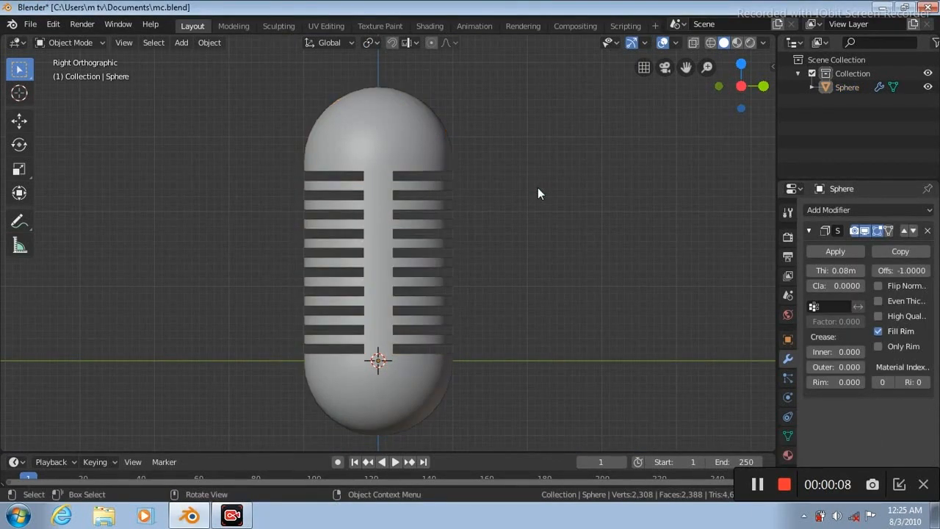
left_click(368, 140)
key("KP_1")
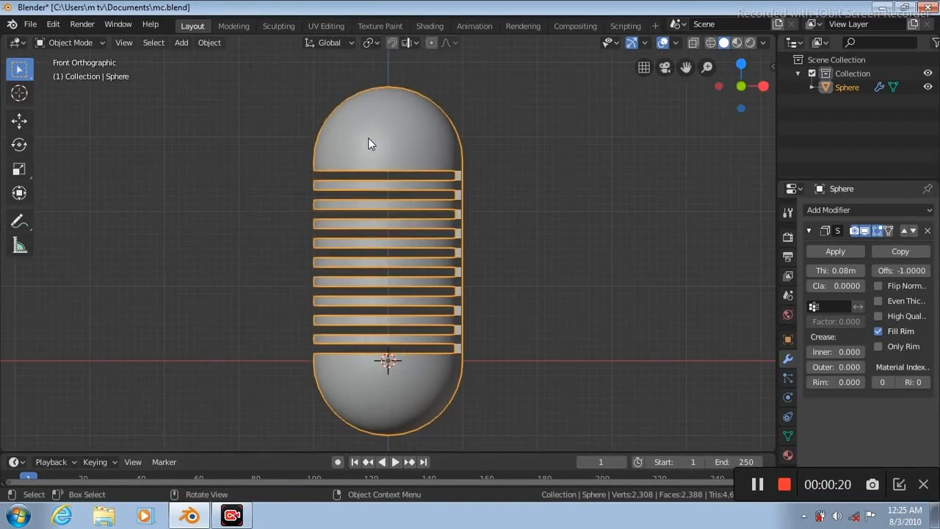
key("Tab")
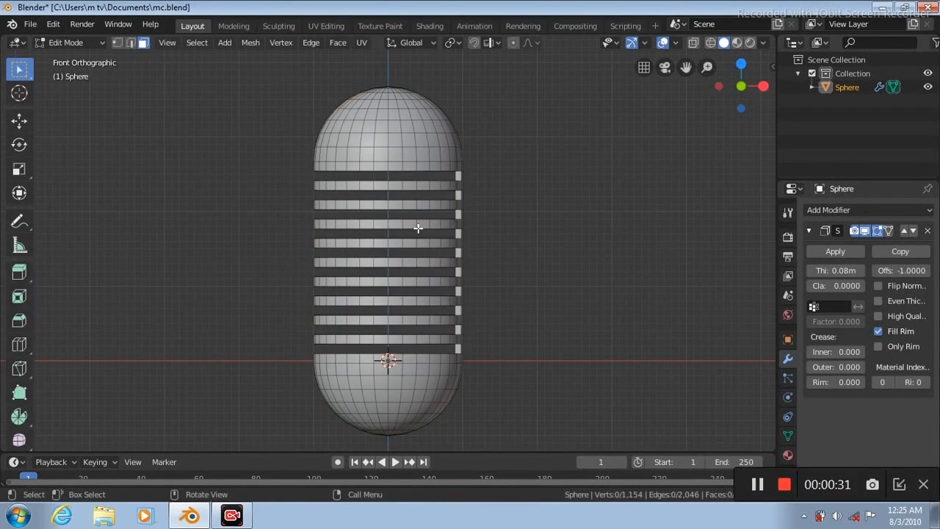
scroll(550, 267, "up", 4)
scroll(549, 267, "down", 1)
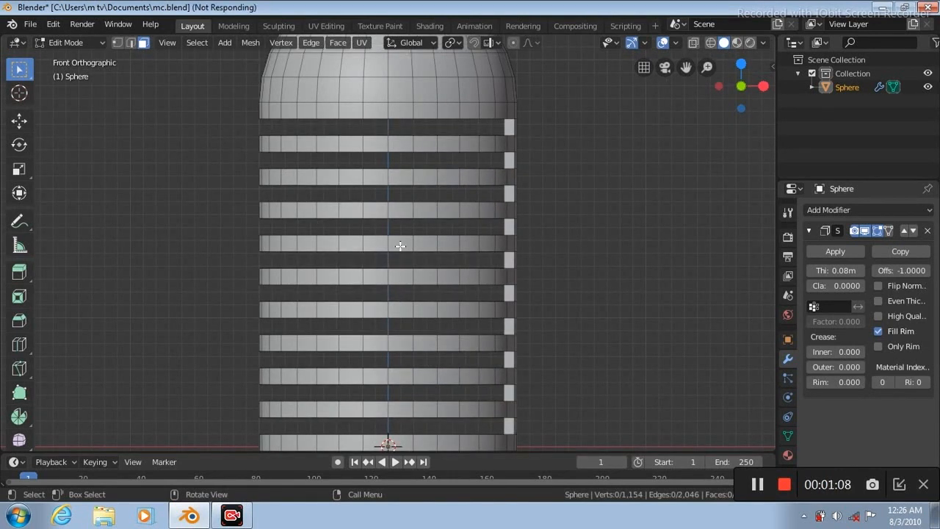
left_click(400, 243)
left_click(131, 44)
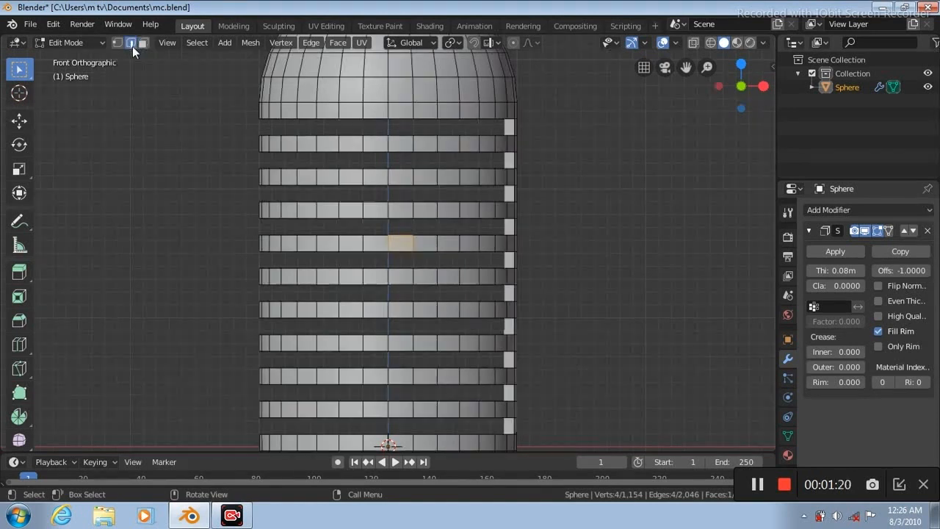
- Close the centre of the fifth slot in front view with Bridge Edge Loops, adding one face on each side of the centre line
left_click(402, 251)
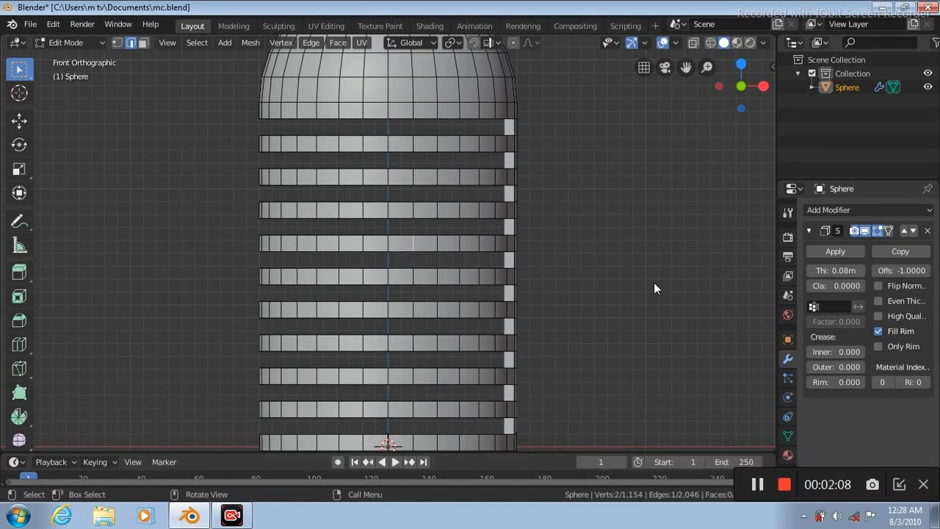
scroll(654, 288, "up", 4)
scroll(654, 288, "up", 3)
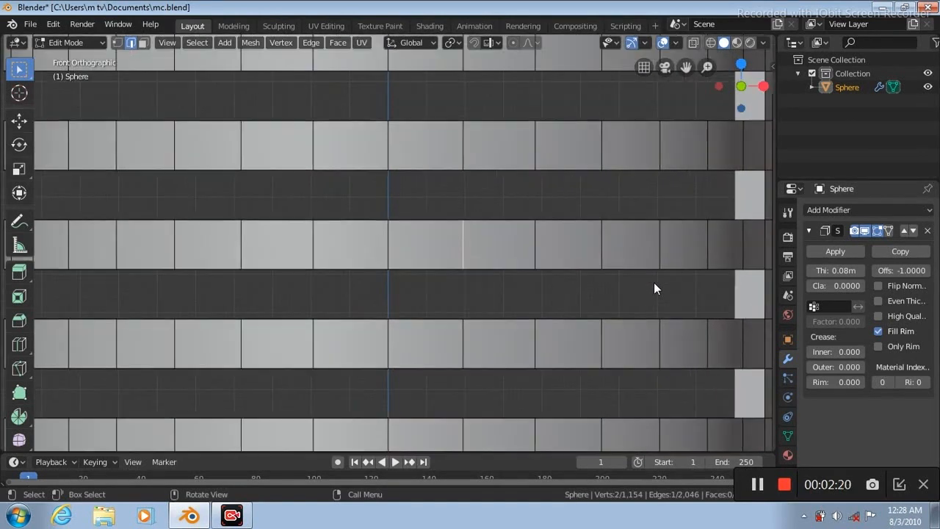
left_click(428, 268)
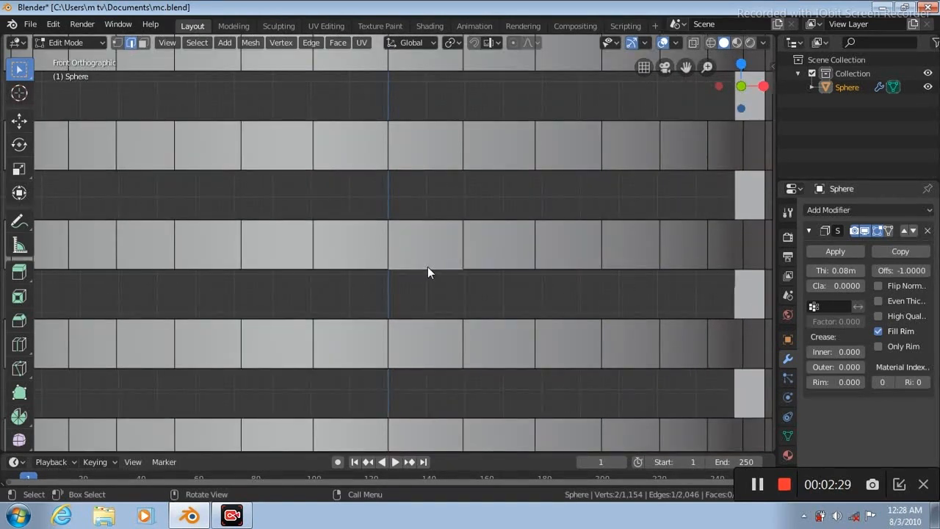
left_click(422, 322, "shift")
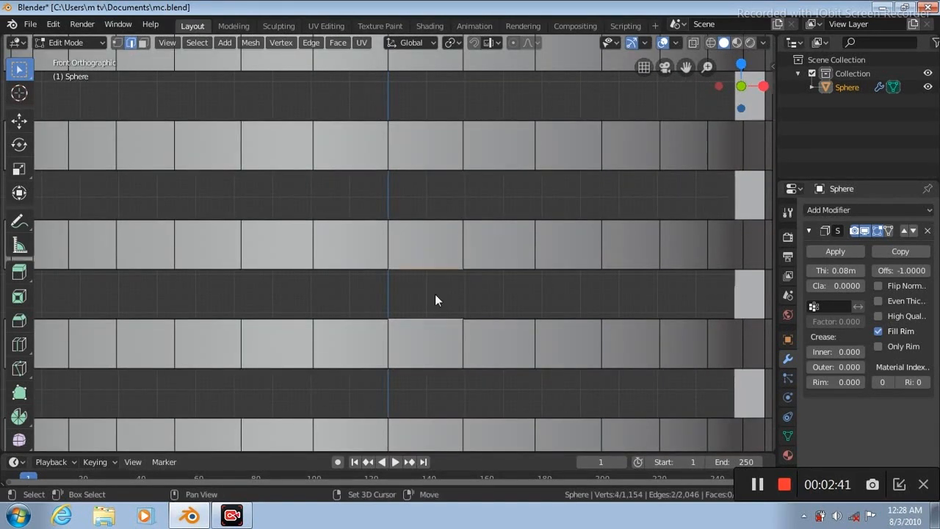
left_click(248, 44)
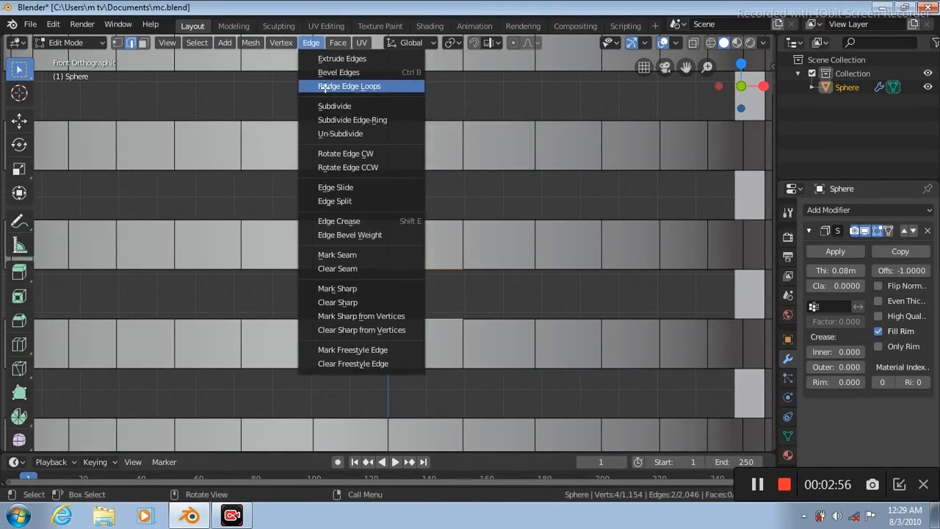
left_click(325, 86)
left_click(339, 268)
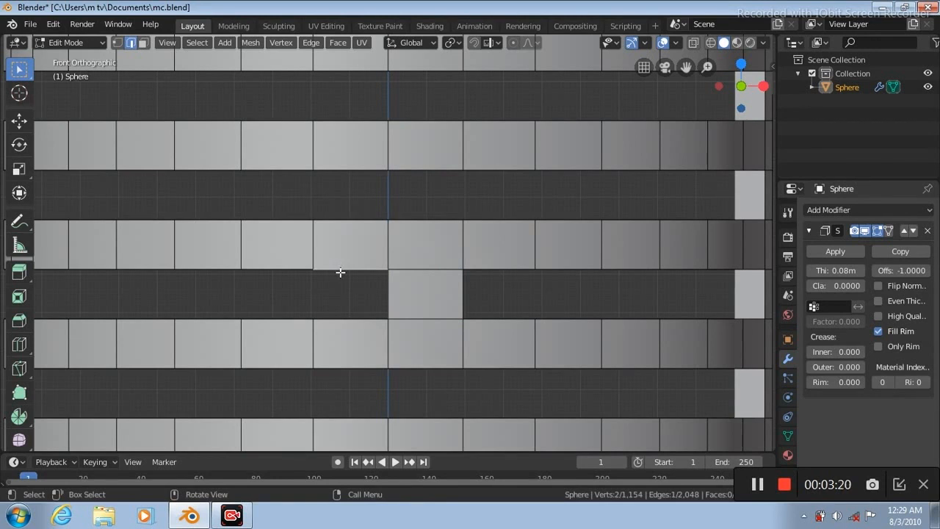
left_click(347, 319, "shift")
left_click(310, 42)
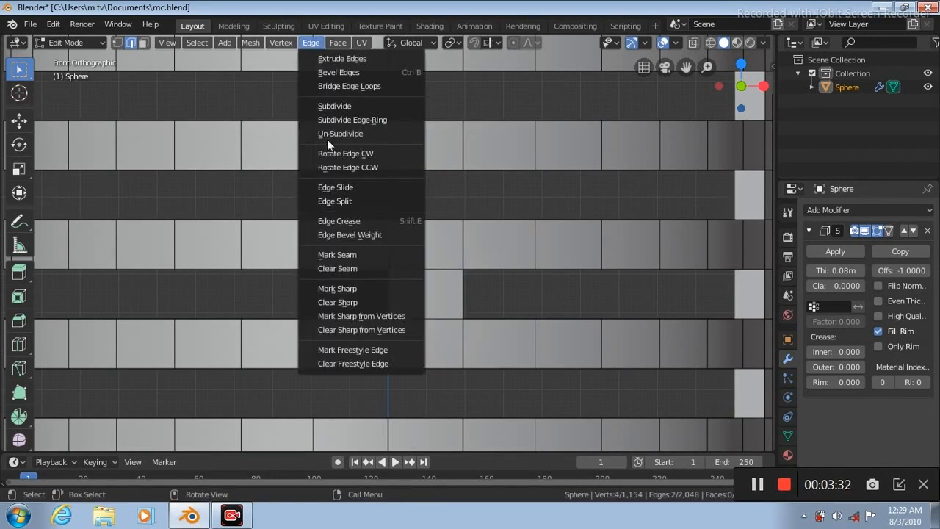
left_click(350, 86)
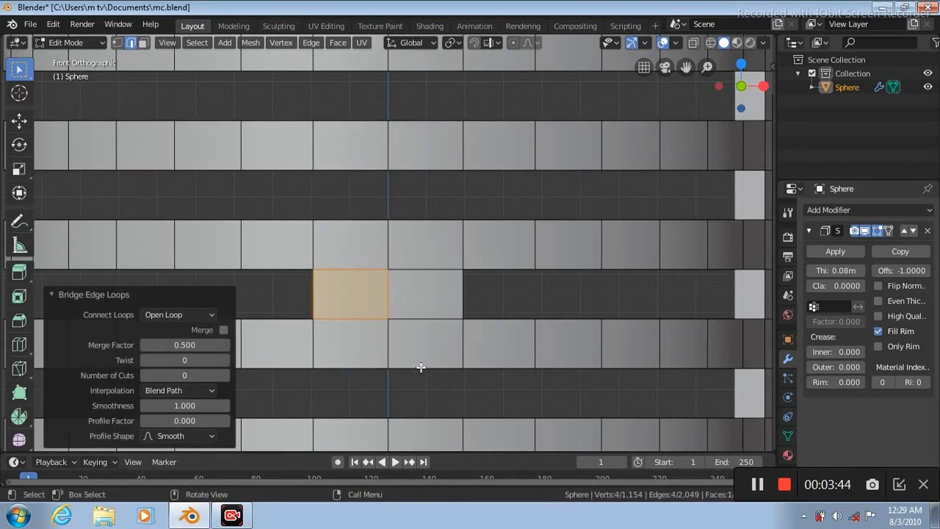
- Bridge the two centre edge pairs across the sixth slot in front view, one face on each side of the centre line
left_click(421, 367)
left_click(424, 418, "shift")
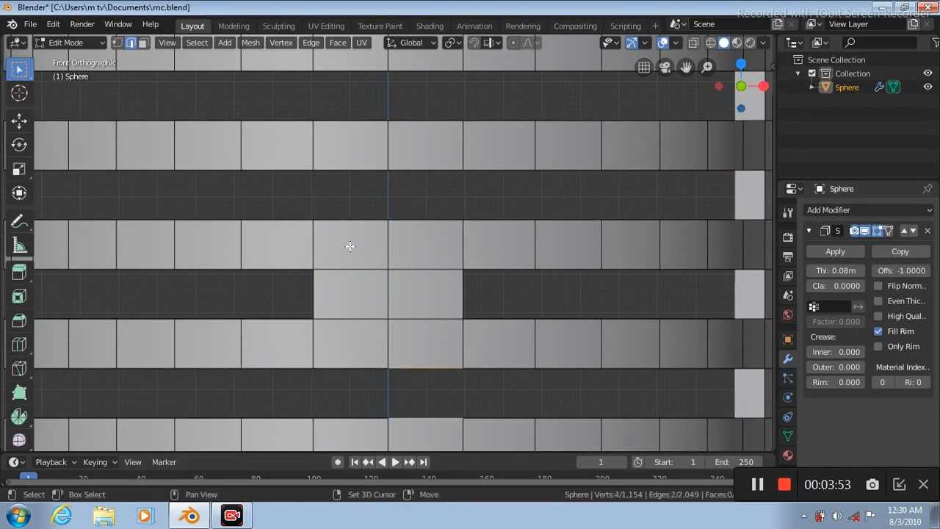
left_click(310, 42)
left_click(356, 86)
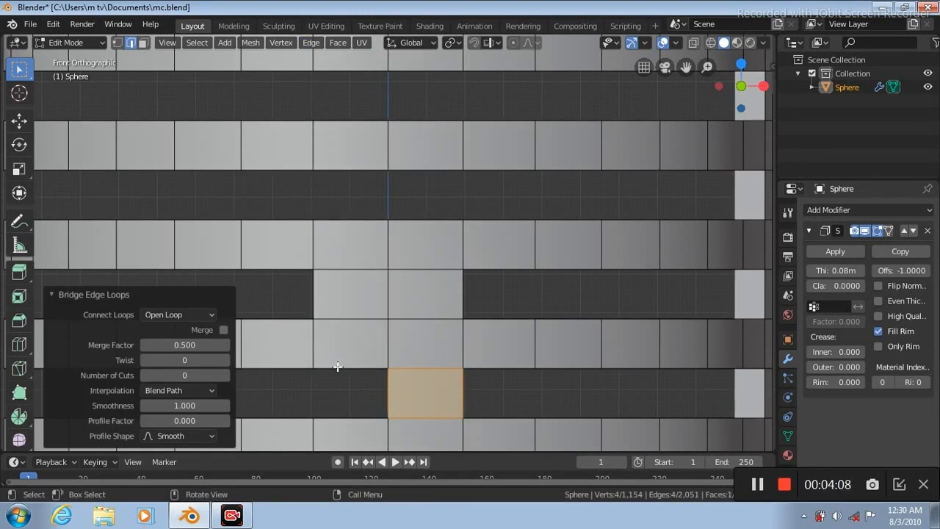
left_click(337, 367)
left_click(344, 418, "shift")
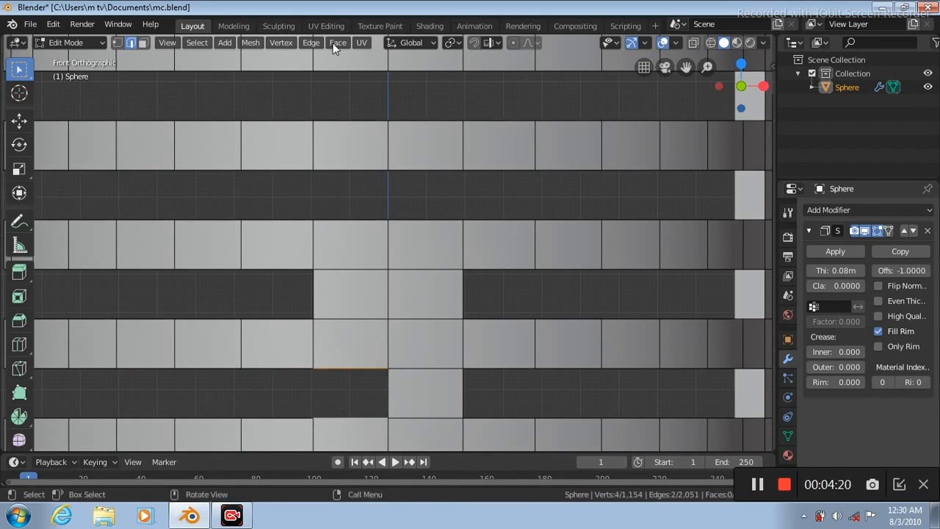
left_click(316, 42)
left_click(330, 86)
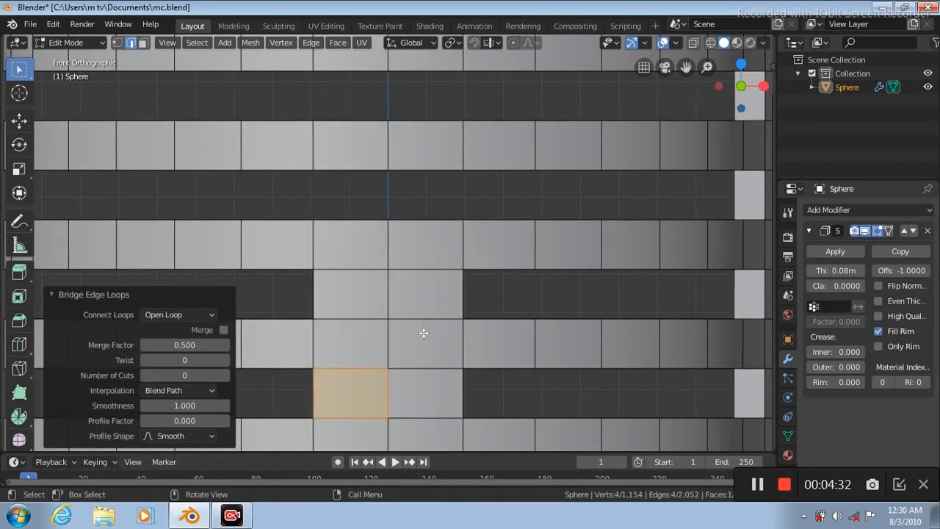
- In back view, bridge the two centre edge pairs across the fifth slot, one face on each side of the centre line
key("ctrl+KP_1")
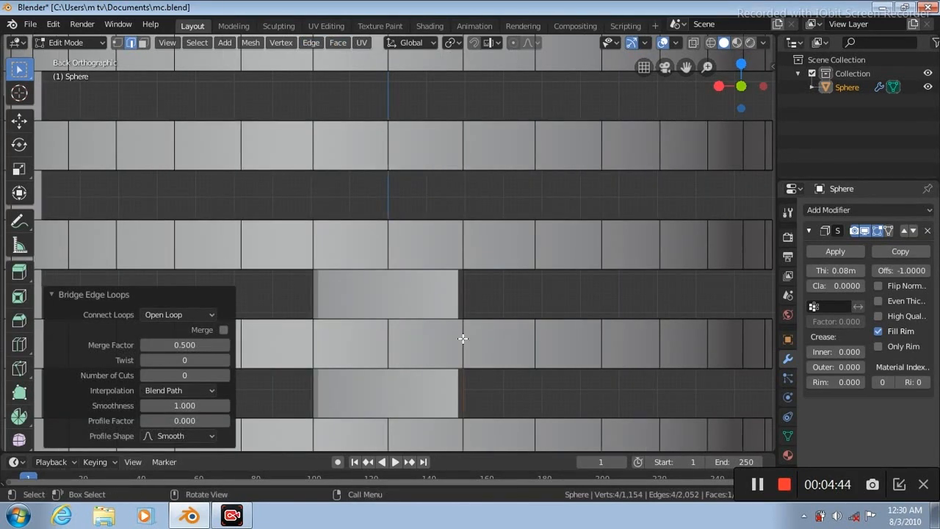
left_click(421, 268)
left_click(419, 319, "shift")
left_click(311, 42)
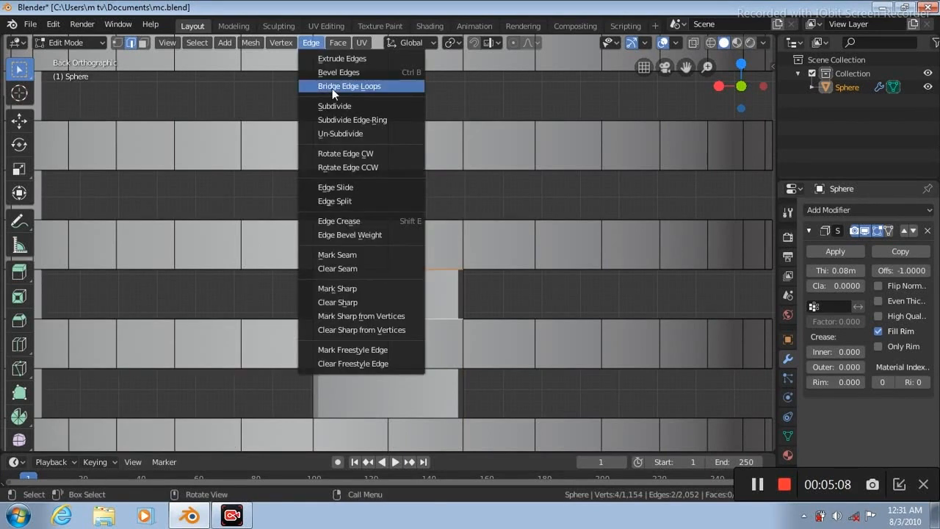
left_click(332, 87)
left_click(343, 268)
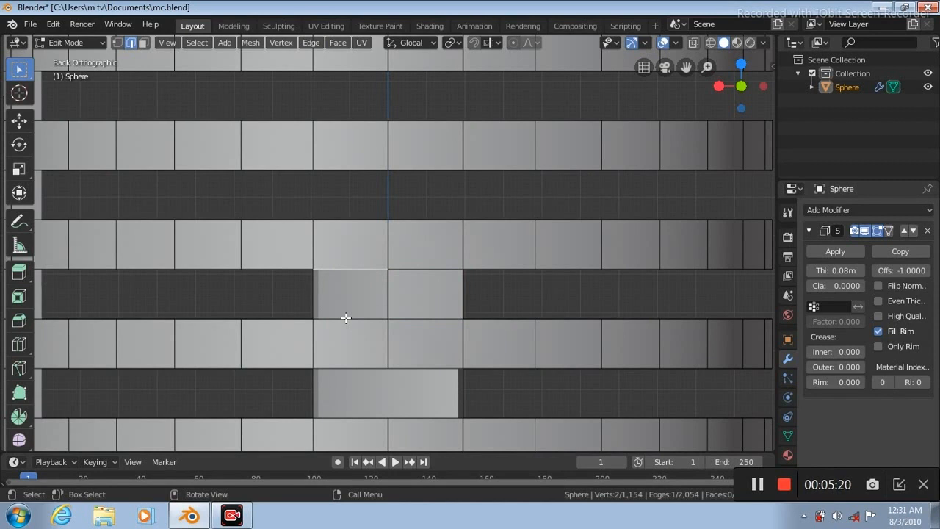
left_click(345, 318, "shift")
left_click(311, 43)
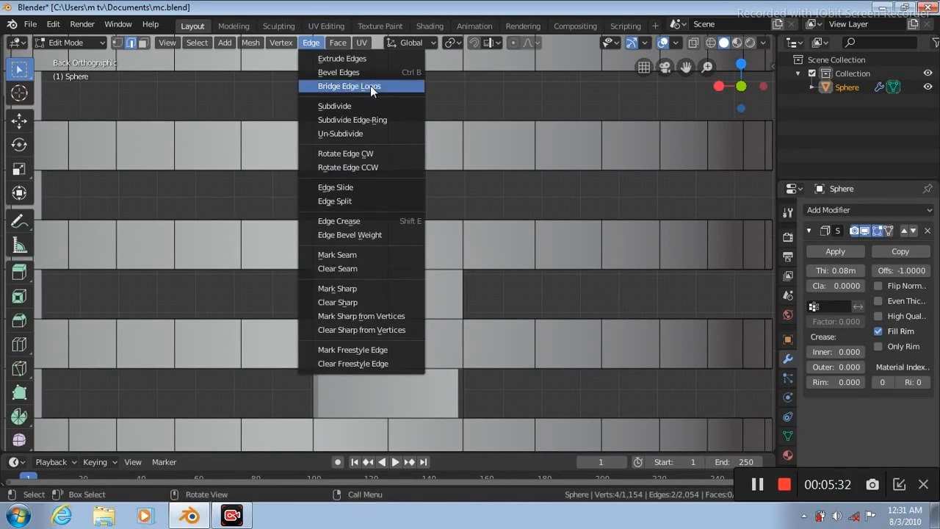
left_click(370, 86)
- Bridge the two centre edge pairs across the sixth slot in back view, one face on each side of the centre line
left_click(427, 368)
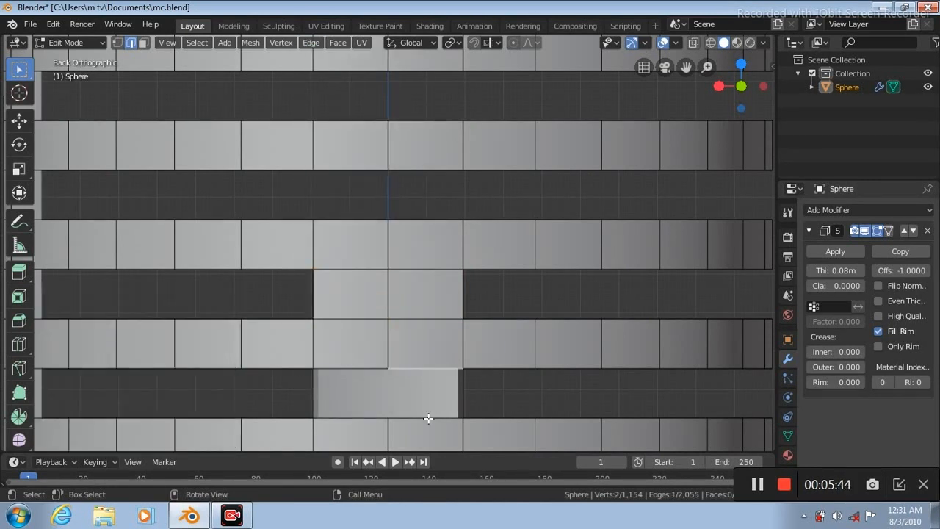
left_click(426, 416, "shift")
left_click(312, 43)
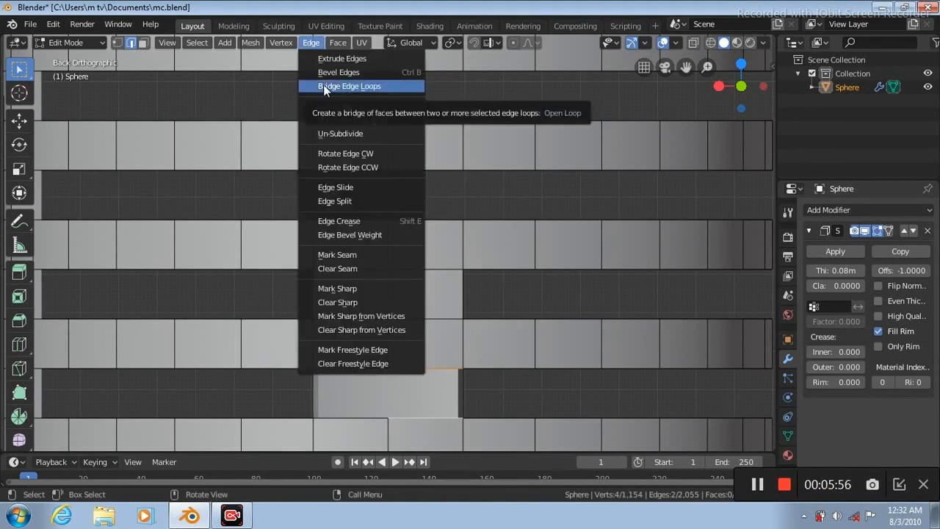
left_click(325, 86)
left_click(342, 367)
left_click(346, 416, "shift")
left_click(311, 42)
left_click(347, 86)
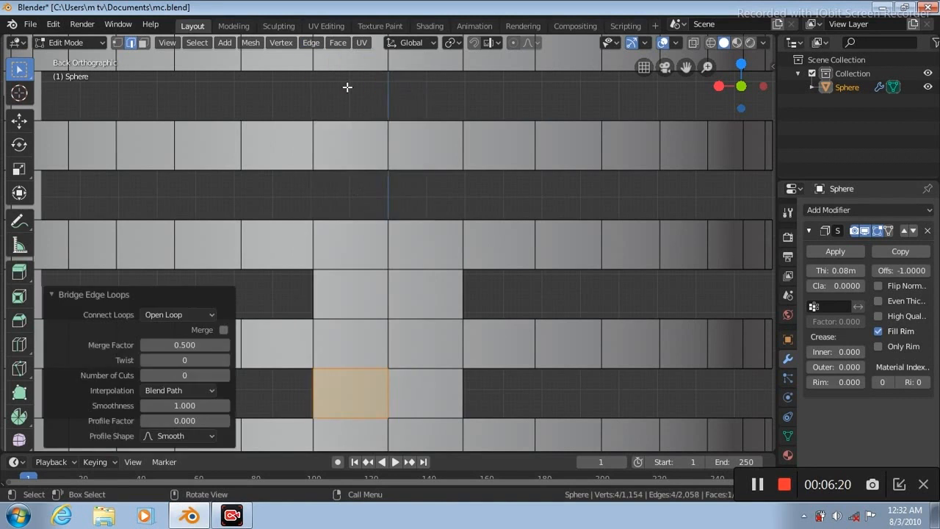
- Return to Object Mode and view the whole capsule body from the right side
scroll(495, 283, "down", 8)
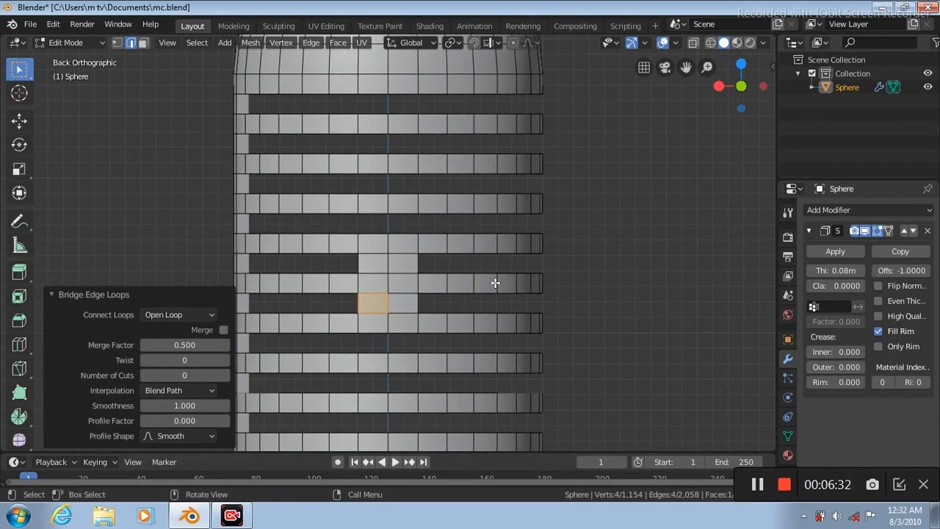
key("Tab")
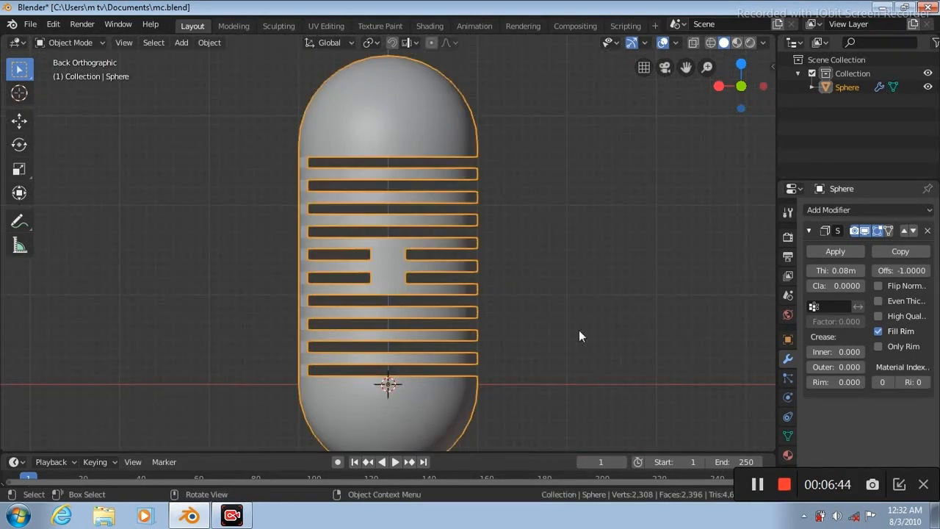
key("KP_3")
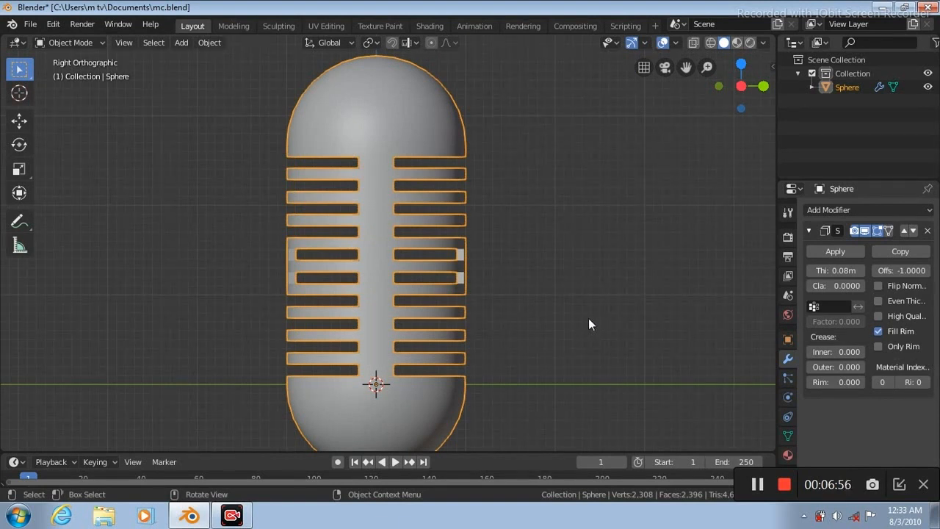
scroll(588, 323, "down", 1)
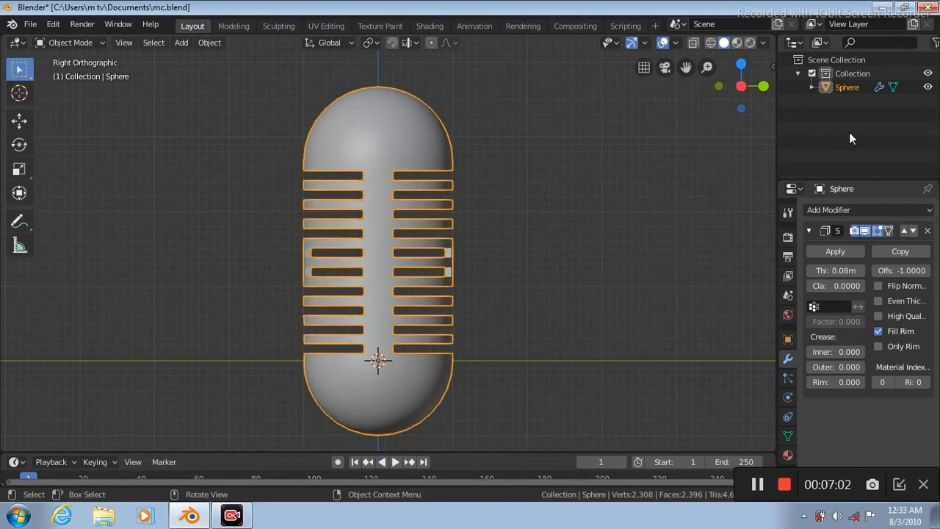
- Hide the capsule body and add a 32-vertex mesh cylinder with 1 m radius and 2 m depth at the origin
left_click(928, 87)
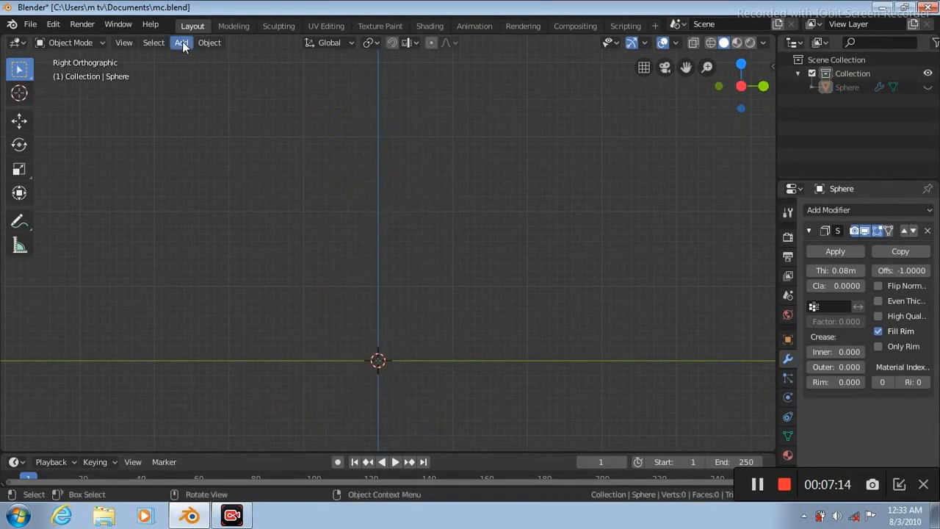
left_click(181, 42)
mouse_move(199, 57)
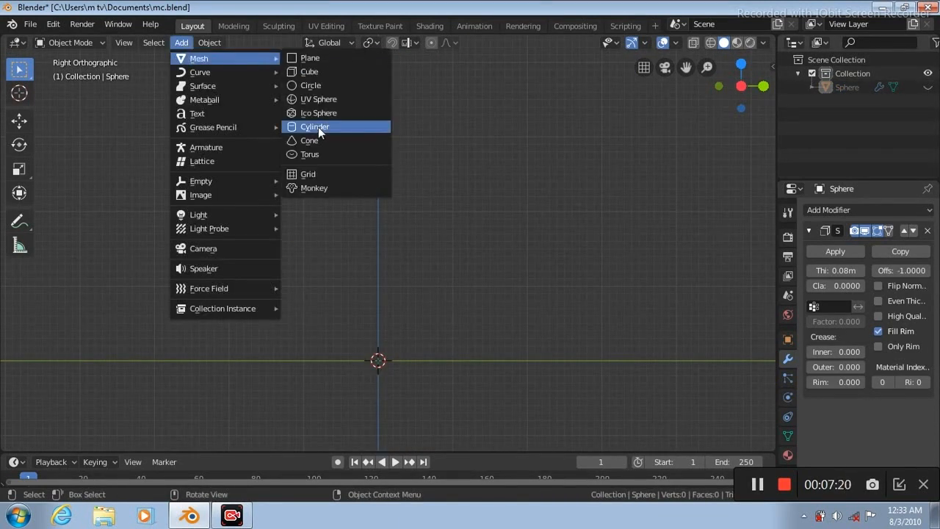
left_click(318, 126)
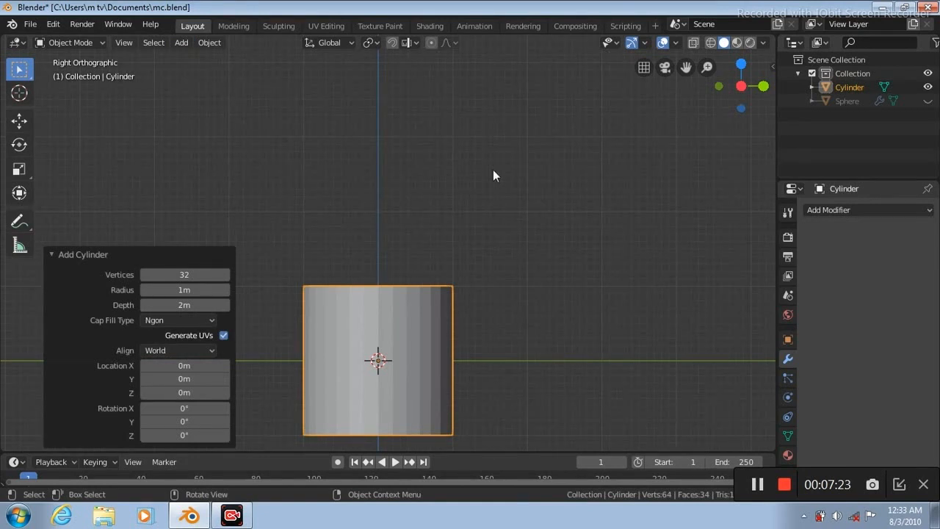
- Stretch the cylinder along Z by about 1.538, then by about 1.130 more
left_click(20, 172)
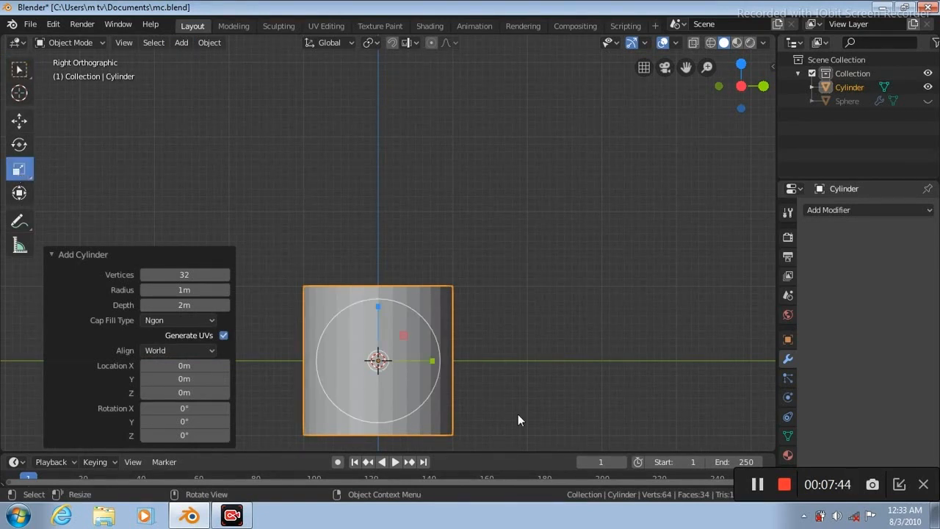
left_click_drag(378, 306, 377, 253)
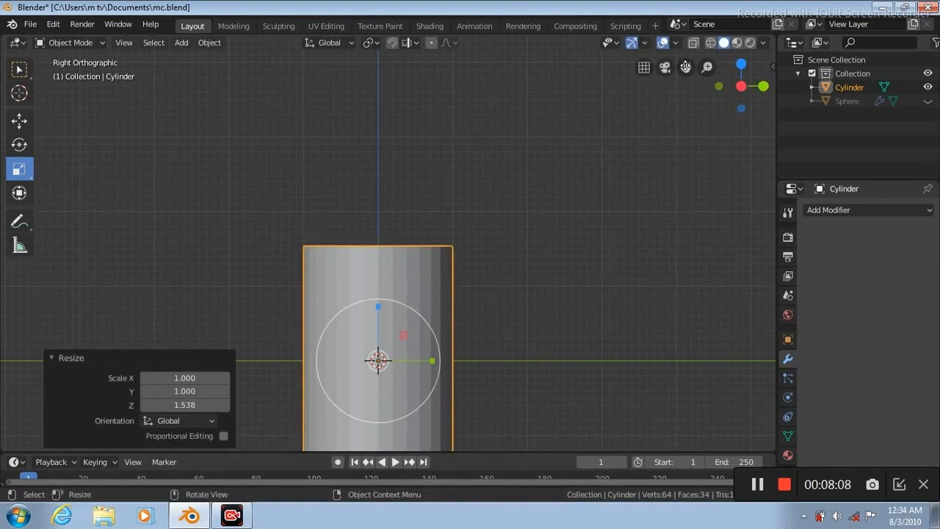
left_click_drag(686, 67, 520, 200)
left_click_drag(382, 214, 382, 208)
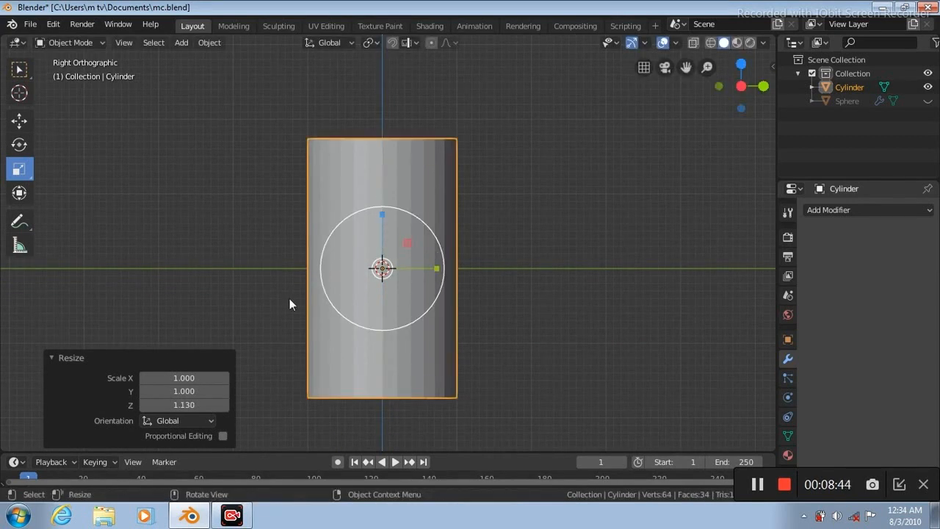
- In Edit Mode, subdivide the whole cylinder with 3 cuts
key("Tab")
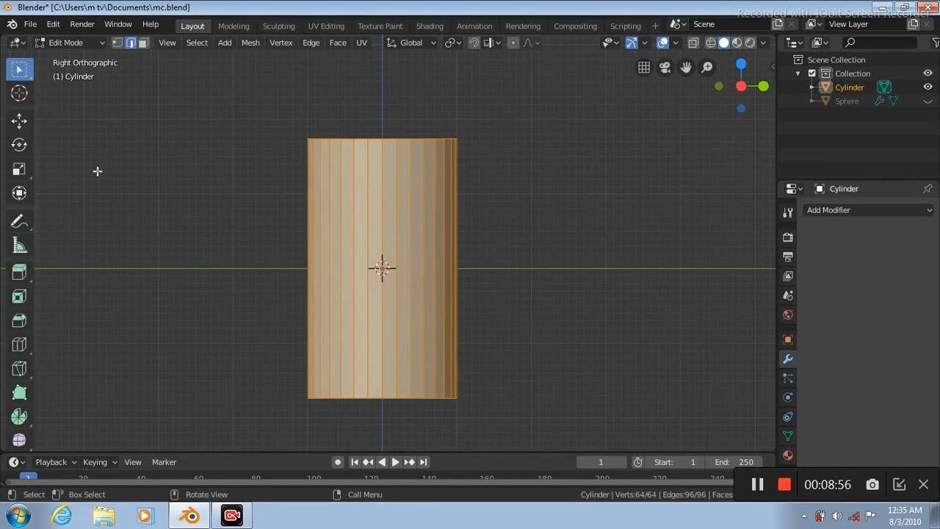
right_click(92, 140)
left_click(97, 74)
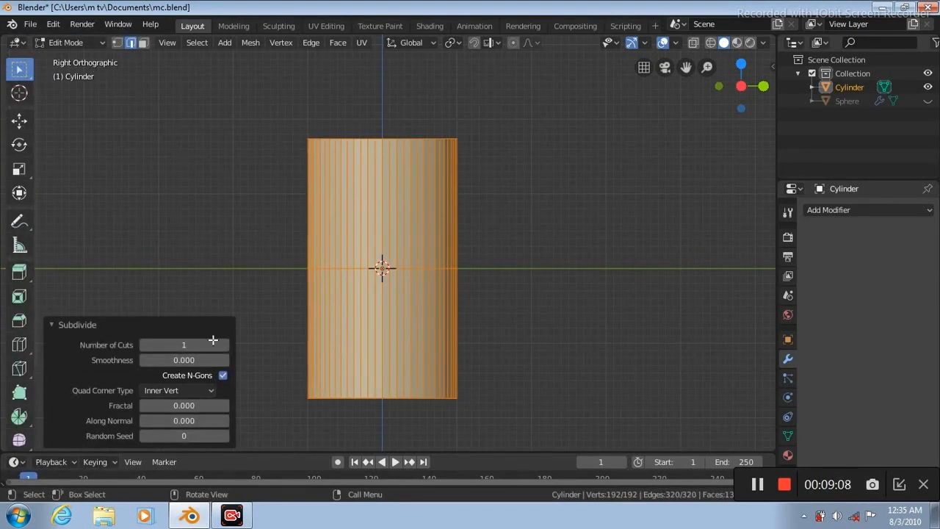
left_click(224, 346)
left_click(224, 345)
- Add 10 horizontal loop cuts to the topmost band of the cylinder
left_click(19, 348)
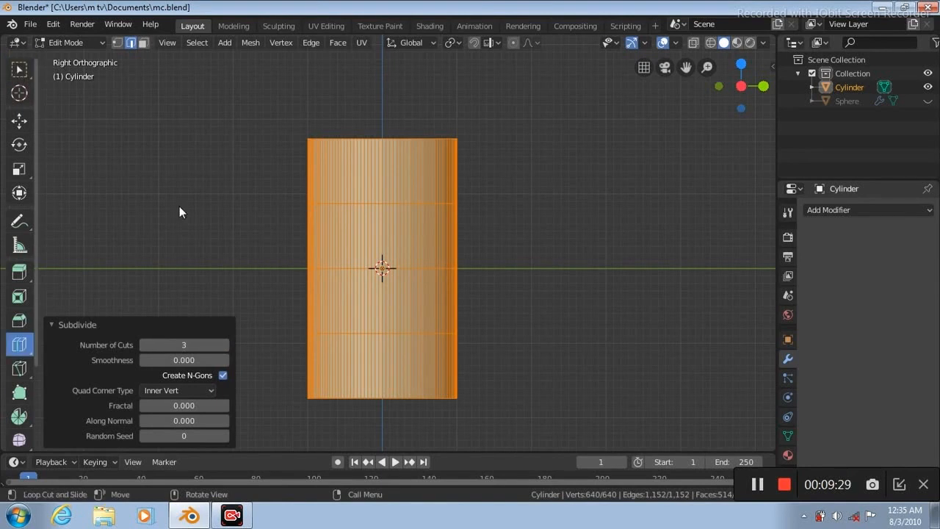
left_click(406, 171)
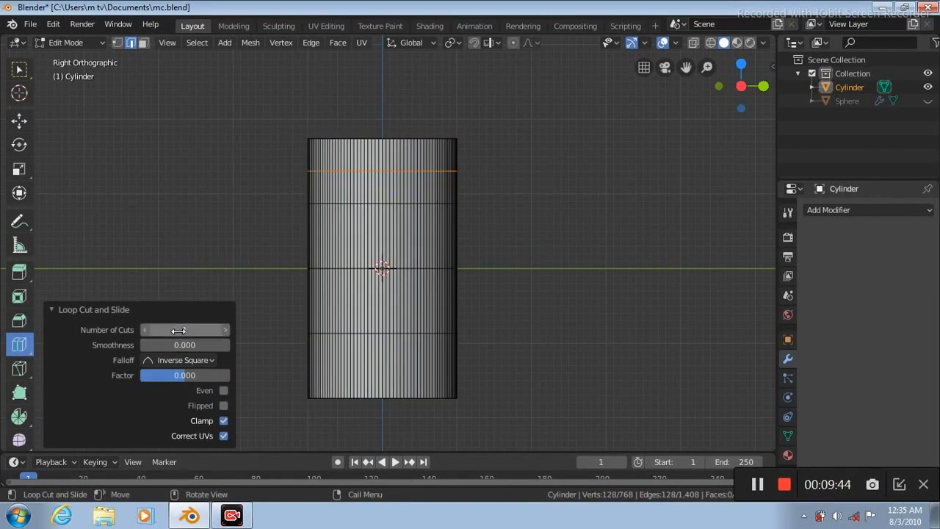
left_click(178, 331)
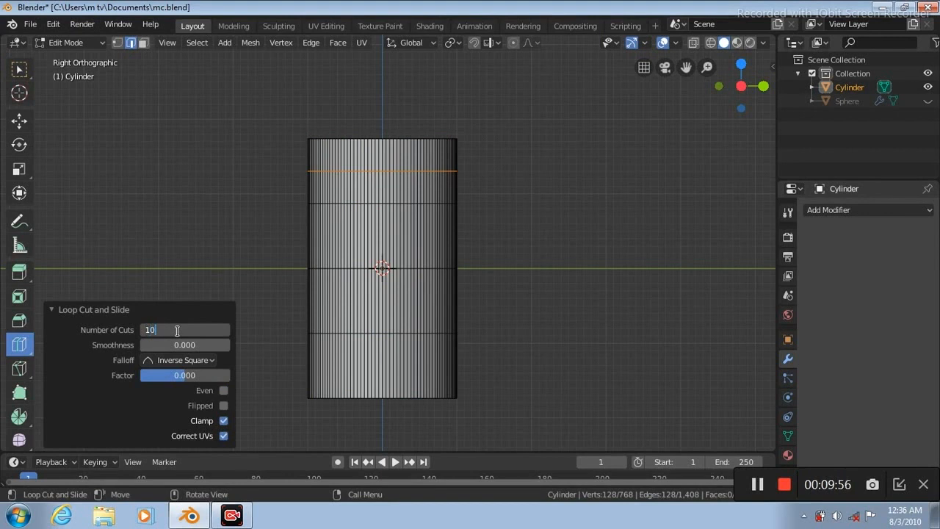
type("10")
key("Return")
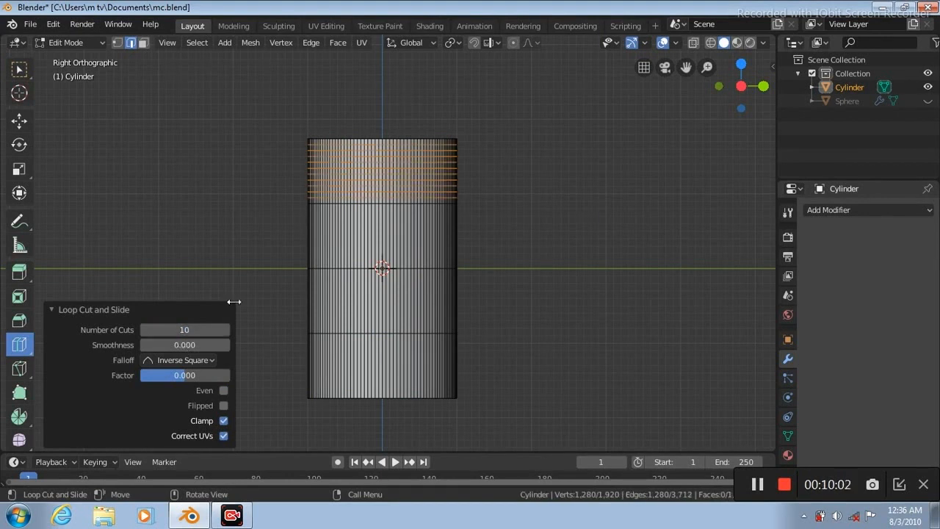
left_click(392, 236)
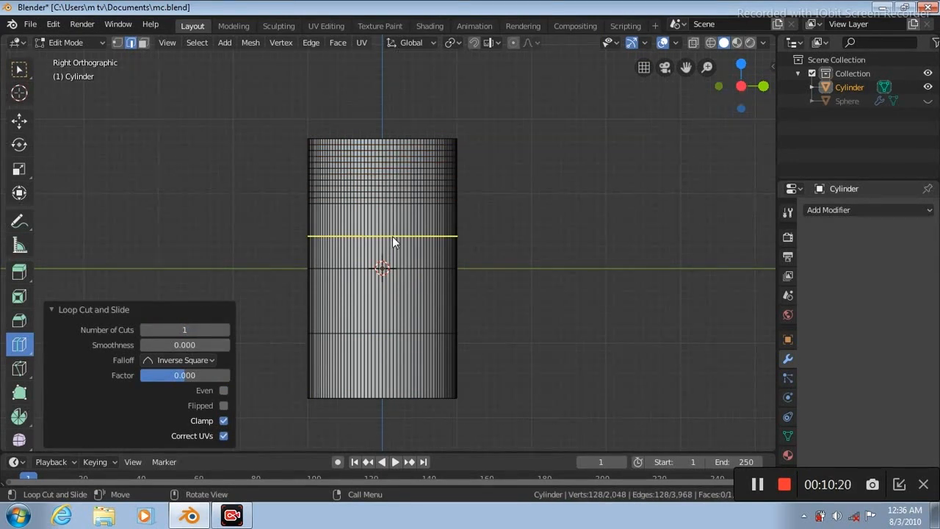
left_click(392, 237)
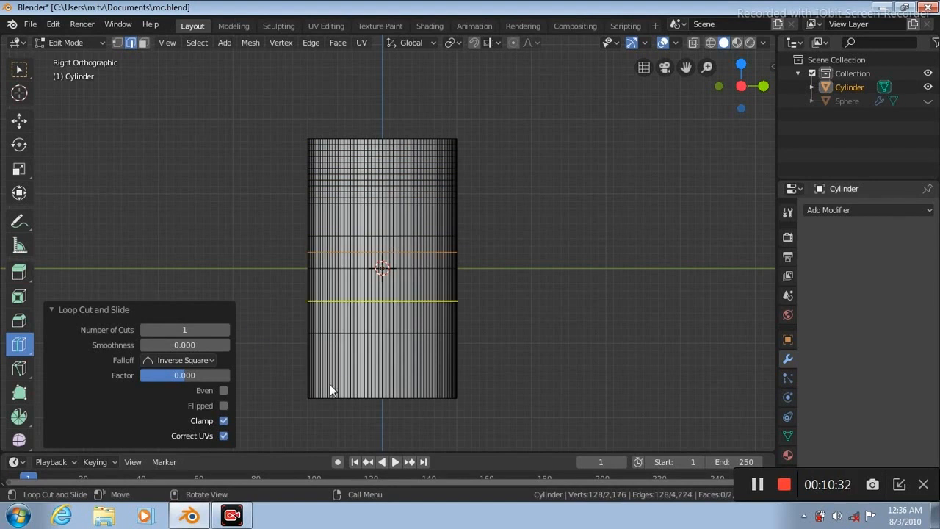
key("ctrl+z")
key("ctrl+z")
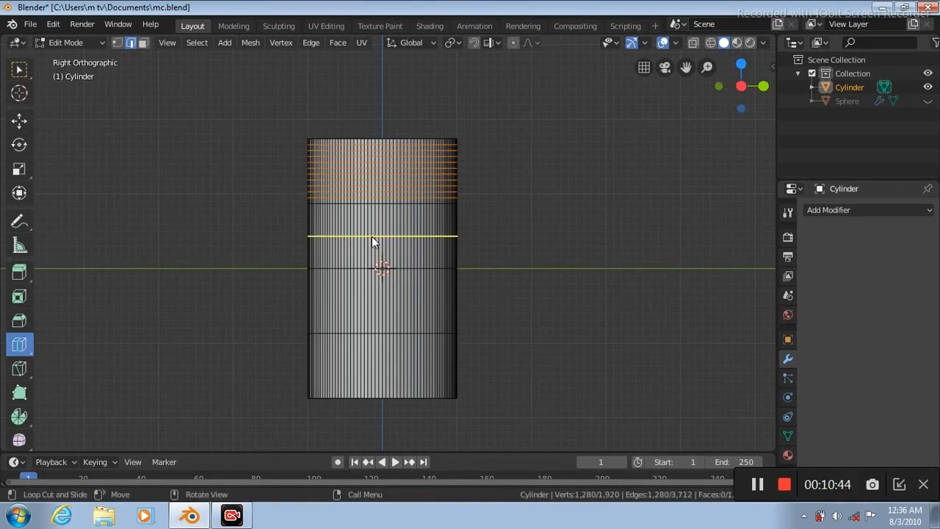
- Add 10 horizontal loop cuts to the cylinder's second band from the top
left_click(372, 237)
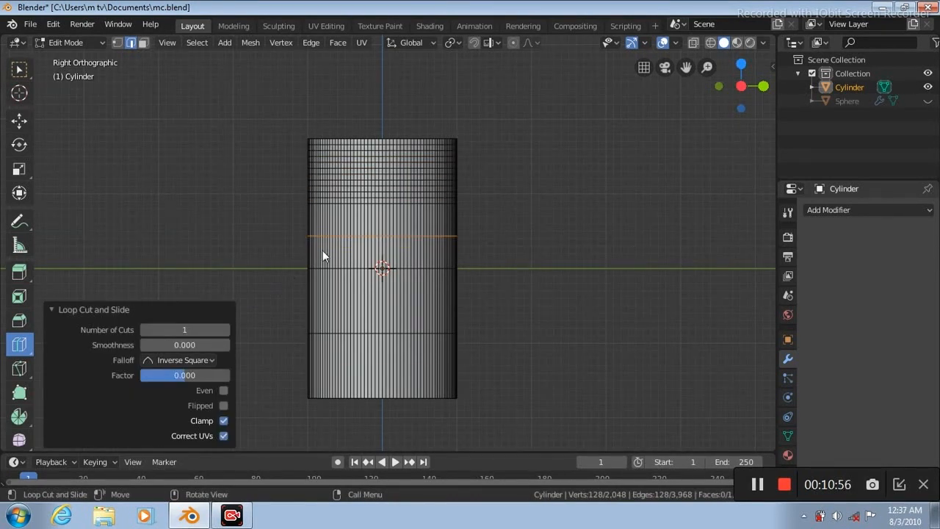
left_click(187, 329)
type("10")
key("Return")
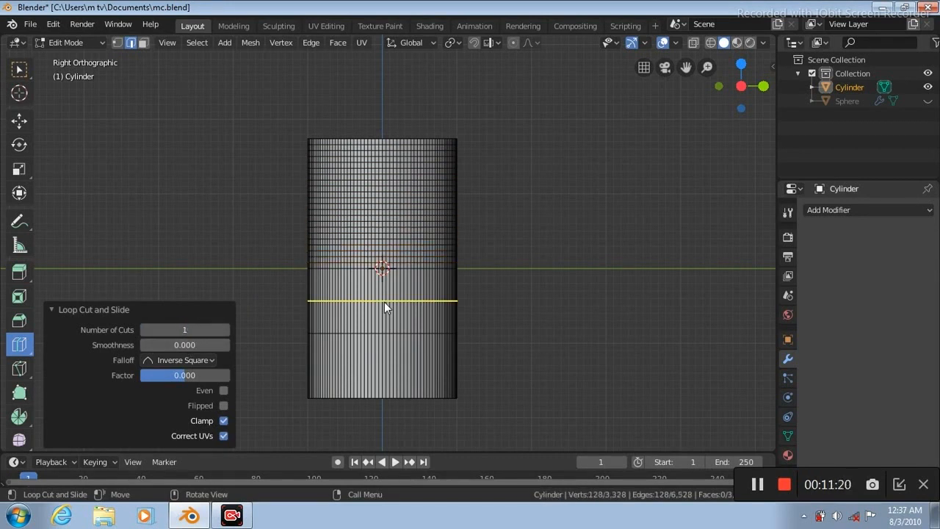
- Add 10 horizontal loop cuts to each of the cylinder's two lower bands
left_click(184, 329)
key("Return")
left_click(393, 365)
left_click(182, 332)
type("10")
key("Return")
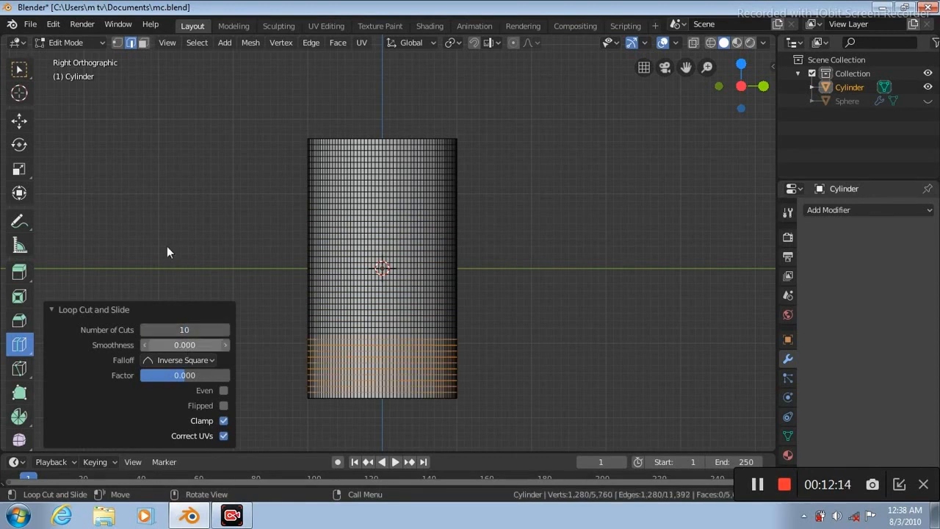
- With X-ray on, select the cylinder's side faces except the top and bottom rows, apply Checker Deselect, and delete only the selected faces
left_click(692, 42)
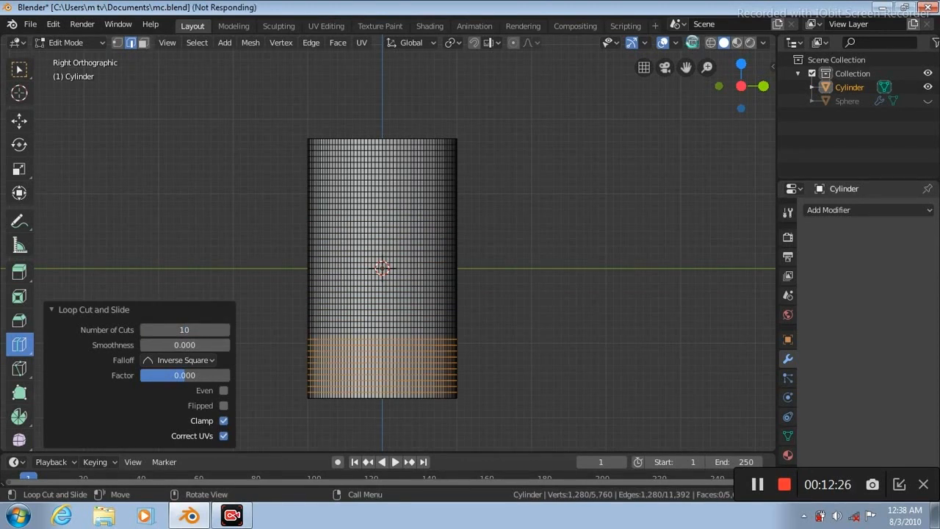
left_click(143, 43)
key("w")
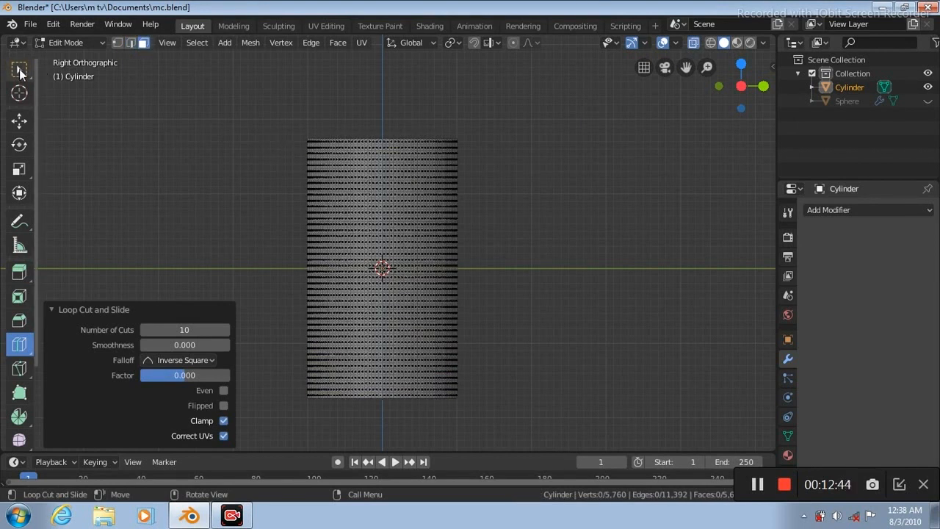
left_click_drag(285, 144, 500, 394)
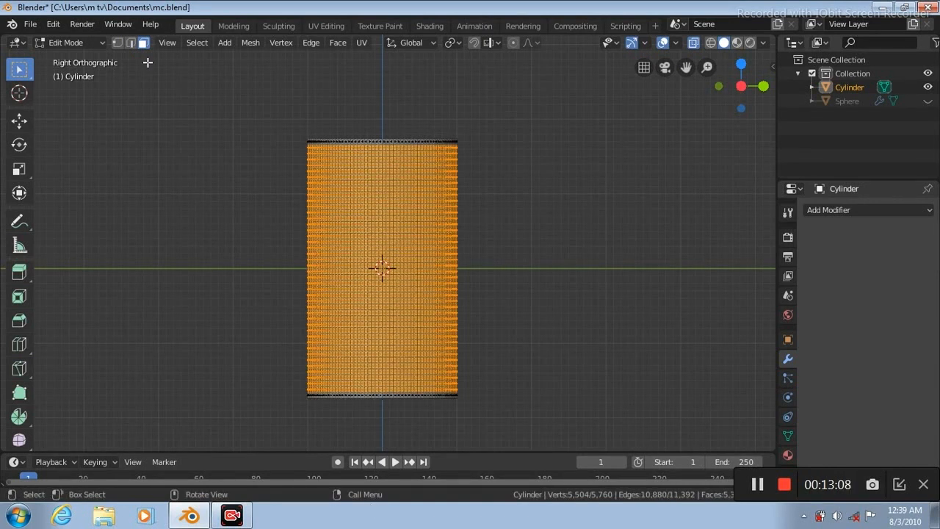
left_click(195, 42)
left_click(226, 152)
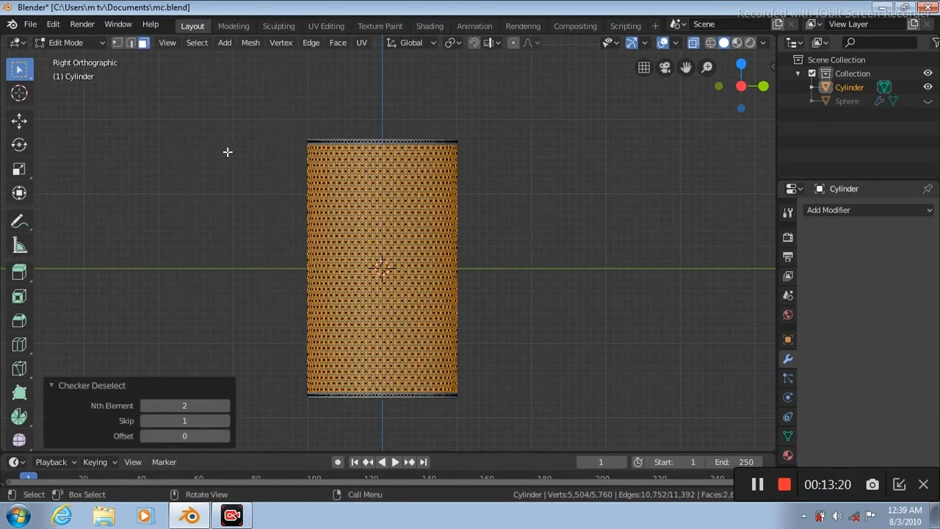
right_click(353, 180)
left_click(315, 460)
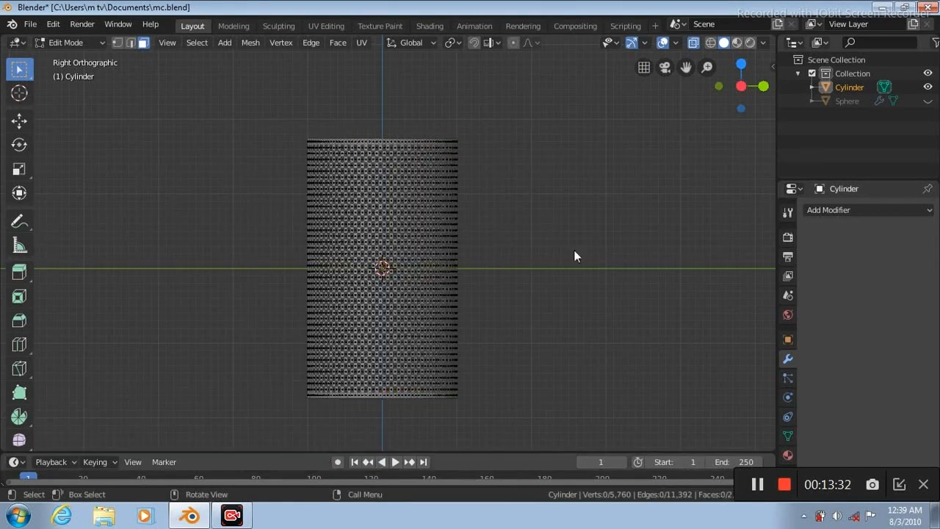
left_click(693, 44)
- Unhide the capsule body, scale the perforated cylinder uniformly to about 0.876 in Object Mode to fit inside it, and save the file
left_click(928, 101)
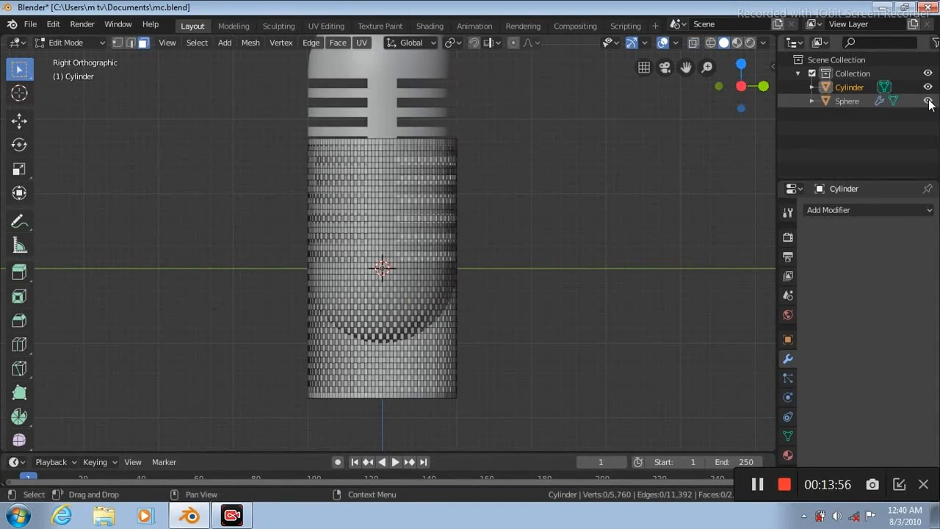
key("Tab")
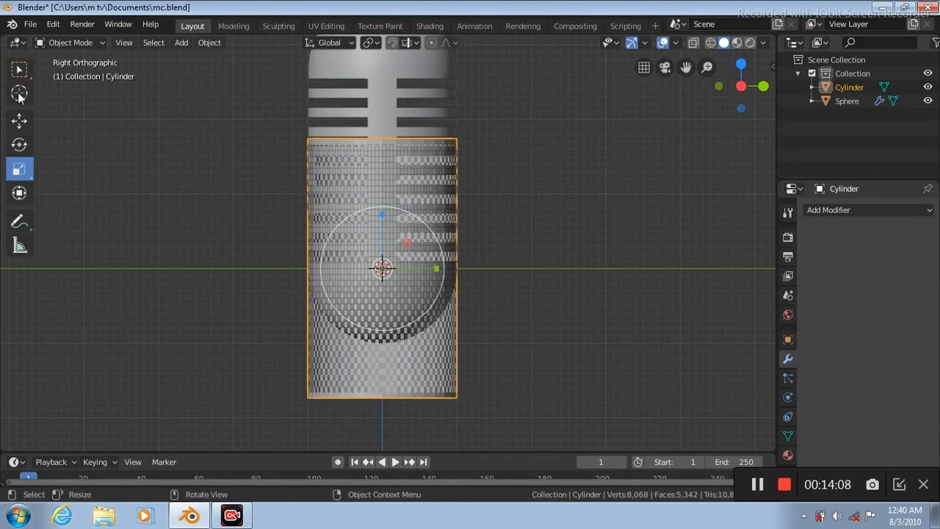
key("s")
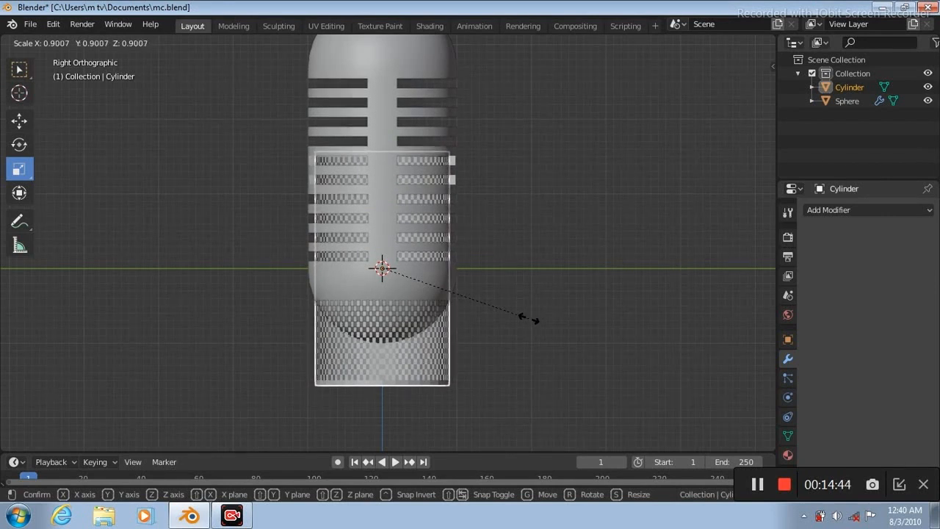
left_click(527, 322)
left_click(30, 24)
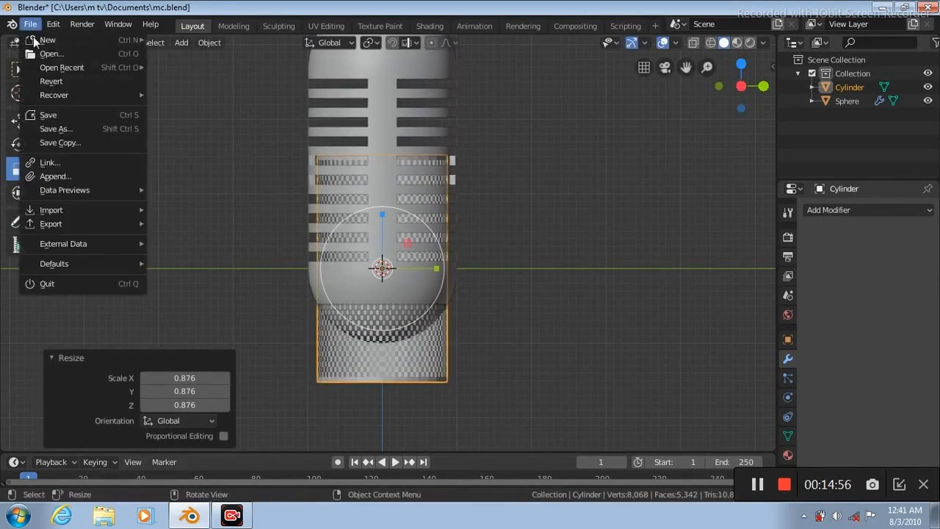
left_click(63, 116)
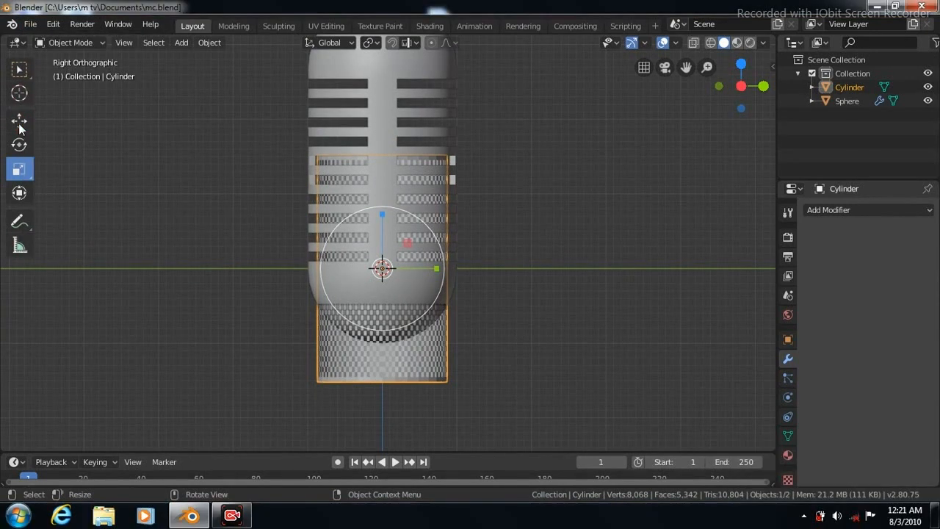
- Move the perforated cylinder up about 1.486 m along Z so it lies behind all the grille slots, and deselect it
left_click_drag(686, 67, 686, 143)
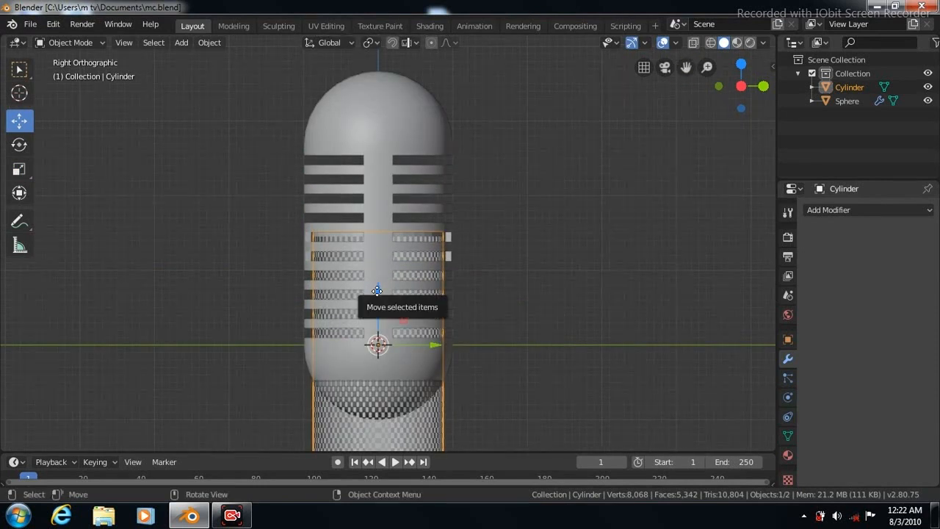
left_click_drag(377, 286, 376, 161)
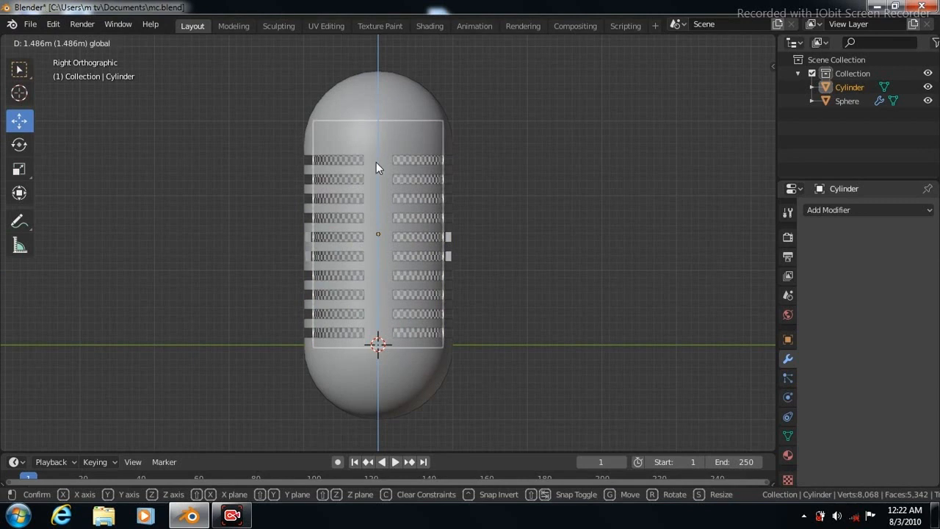
left_click(591, 242)
scroll(610, 191, "down", 3)
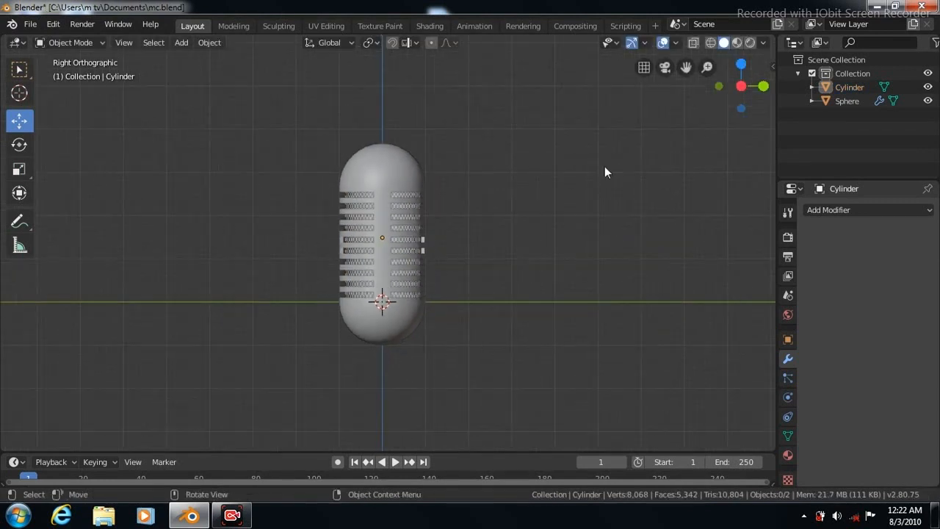
- Hide the cylinder and the capsule body, and add a 2 m mesh cube at the origin
left_click(927, 88)
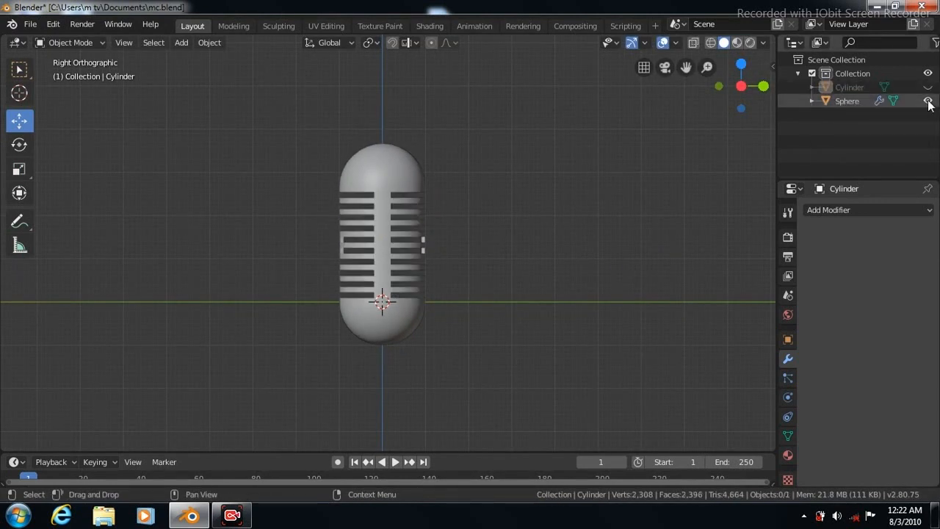
left_click(928, 102)
left_click(181, 42)
mouse_move(197, 58)
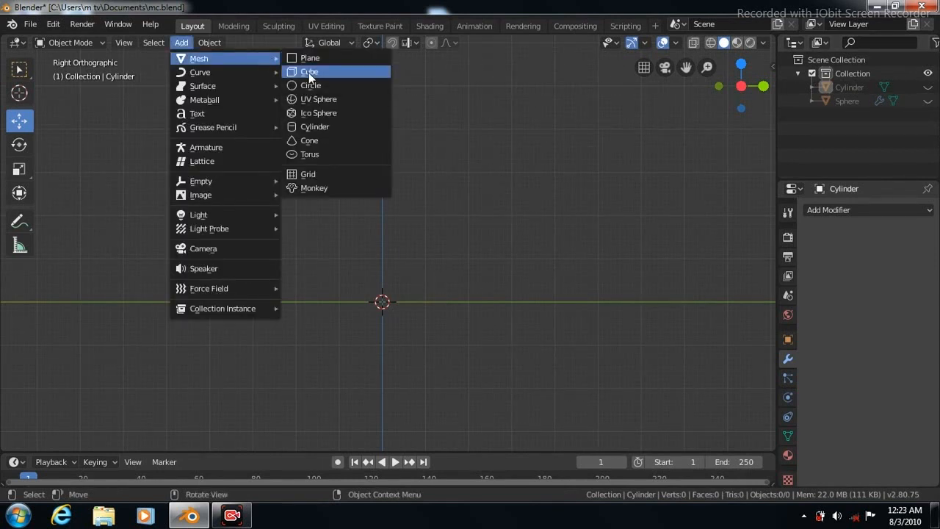
left_click(308, 73)
- Scale the cube uniformly to about 0.261, stretch it along Y and flatten it along Z into a long thin bar
left_click(19, 169)
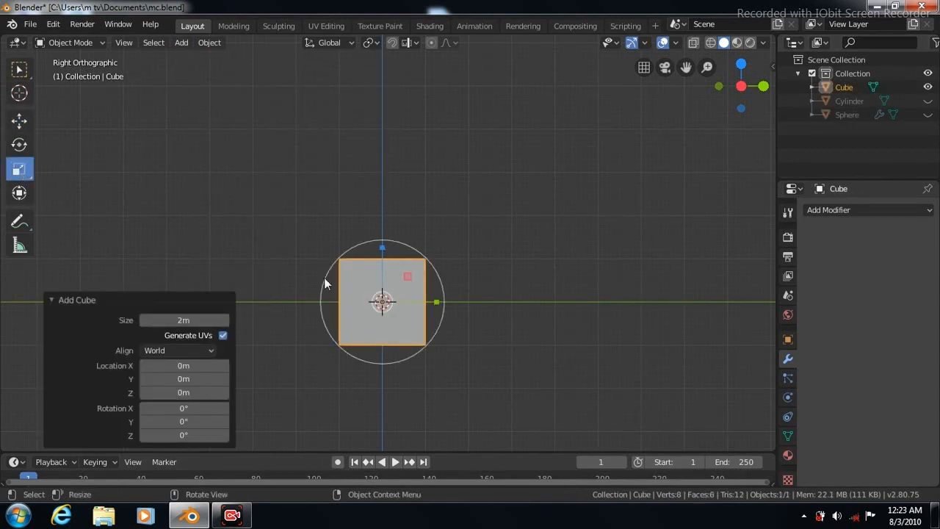
key("s")
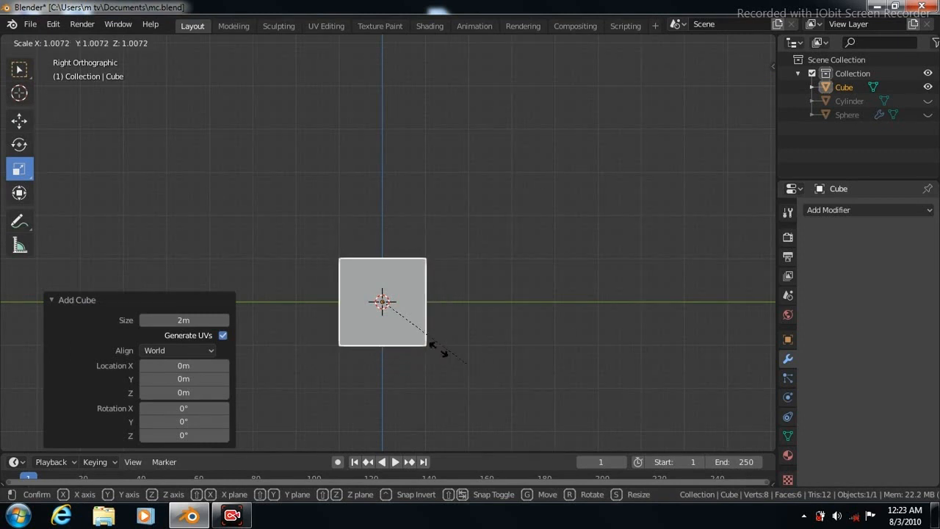
left_click(402, 316)
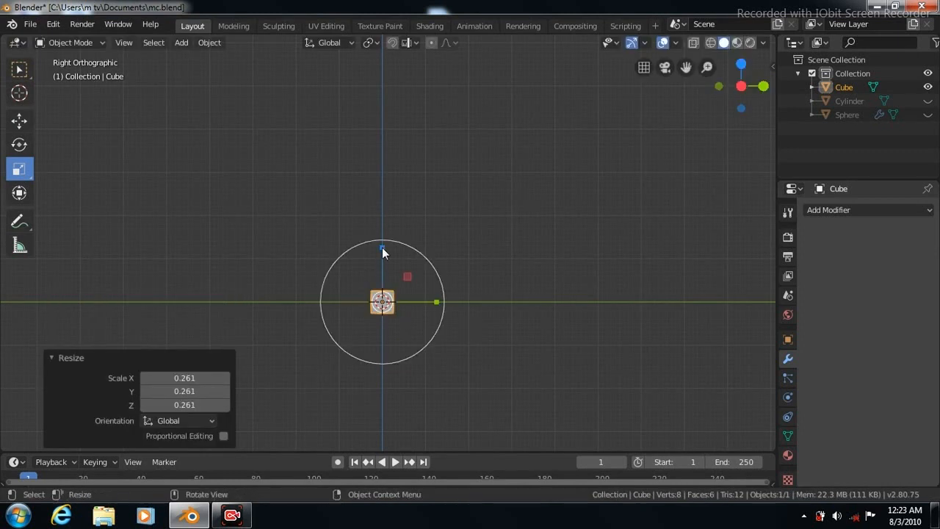
left_click_drag(382, 247, 382, 261)
left_click_drag(437, 301, 199, 304)
left_click_drag(382, 247, 382, 293)
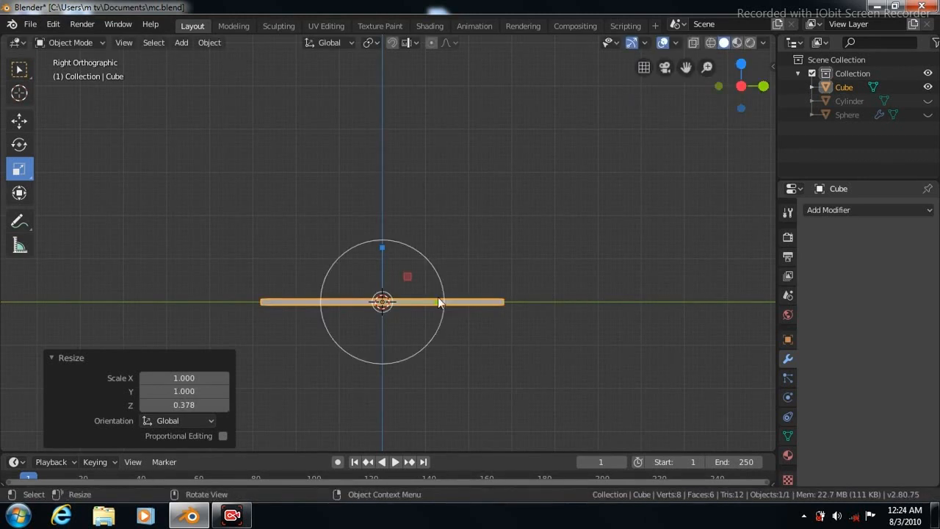
- Add a NURBS path with 1 m radius aligned to the view, and move it up about 0.207 m along Z
left_click(182, 42)
mouse_move(208, 72)
left_click(306, 134)
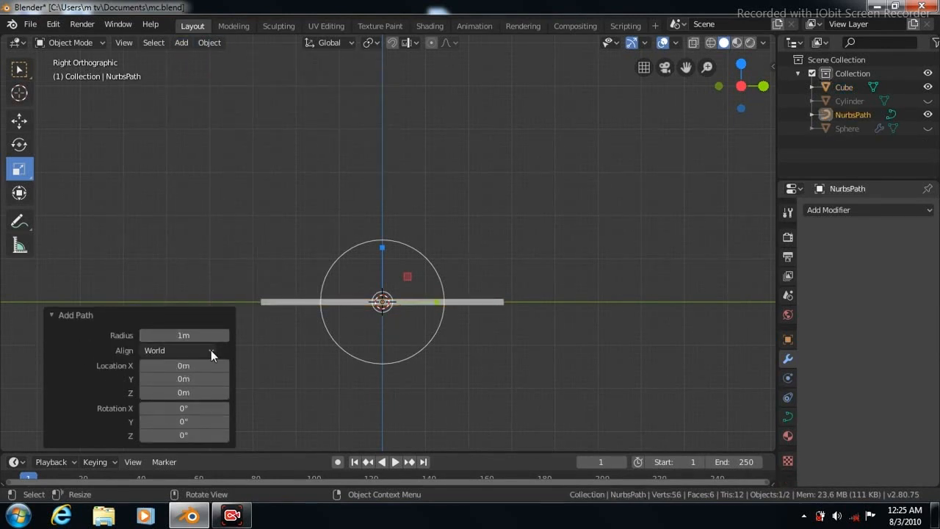
left_click(211, 351)
left_click(184, 381)
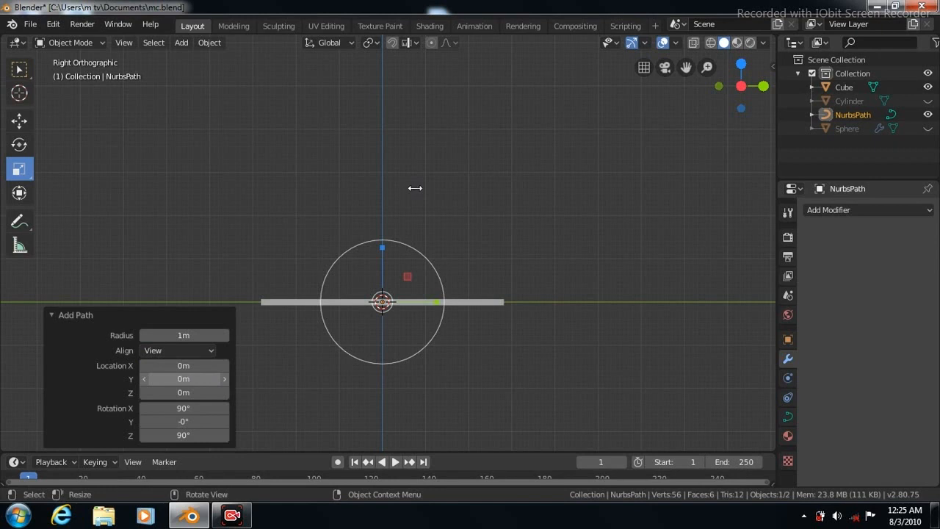
left_click(19, 121)
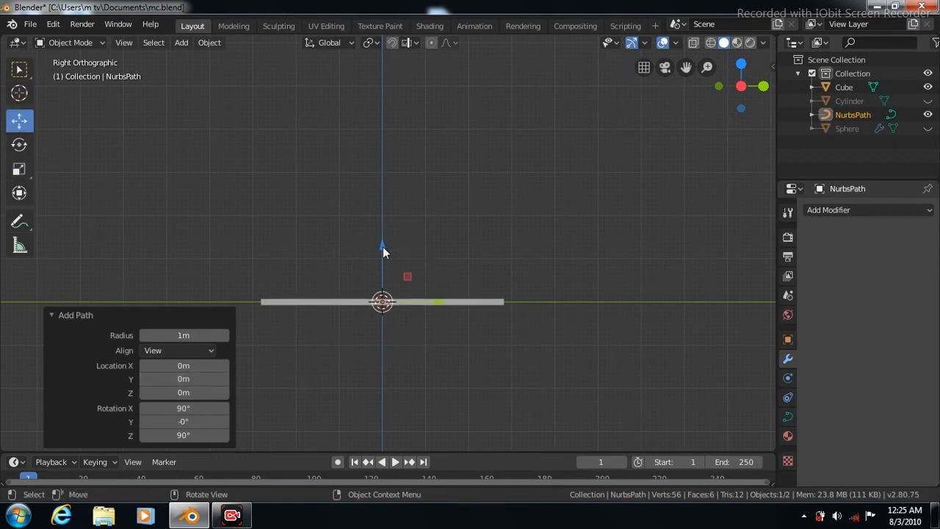
left_click_drag(383, 247, 383, 238)
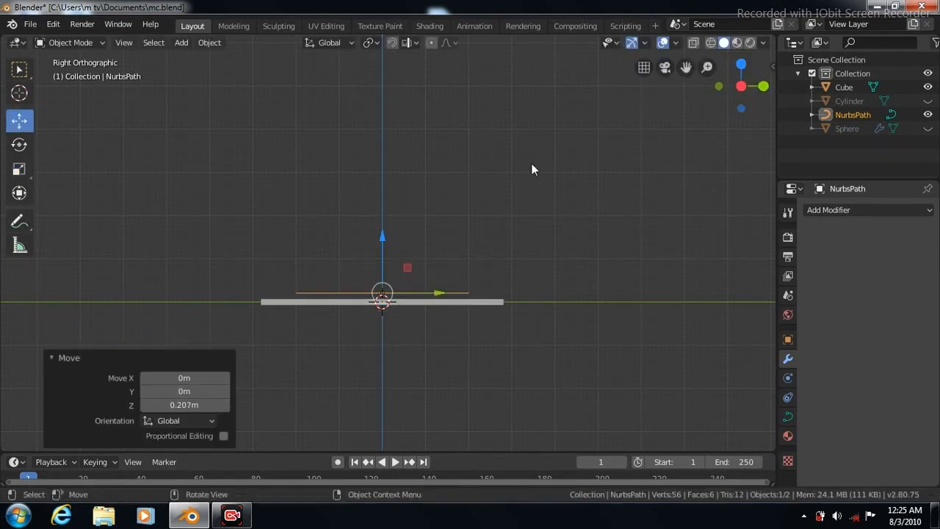
- In Edit Mode, raise both end control points of the path and move each 1 m inward along Y to form a U
left_click(101, 44)
left_click(80, 76)
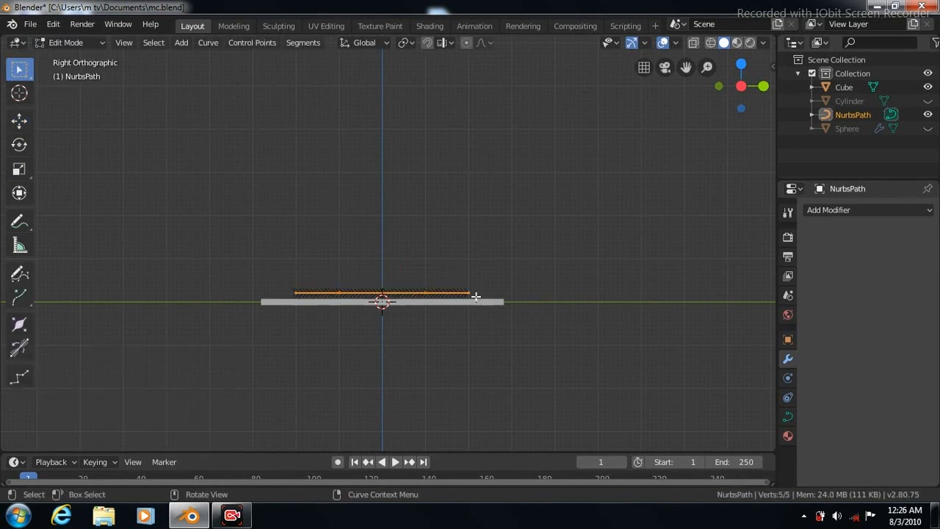
left_click(468, 293)
left_click(19, 121)
left_click_drag(468, 238, 415, 155)
left_click_drag(521, 214, 478, 234)
left_click(296, 293)
left_click_drag(296, 237, 306, 162)
left_click_drag(347, 218, 397, 232)
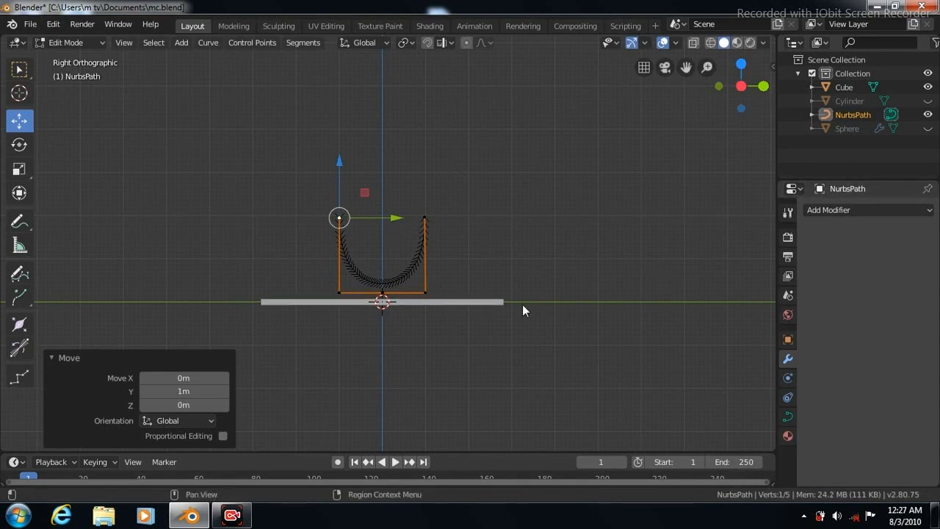
key("alt+a")
key("Tab")
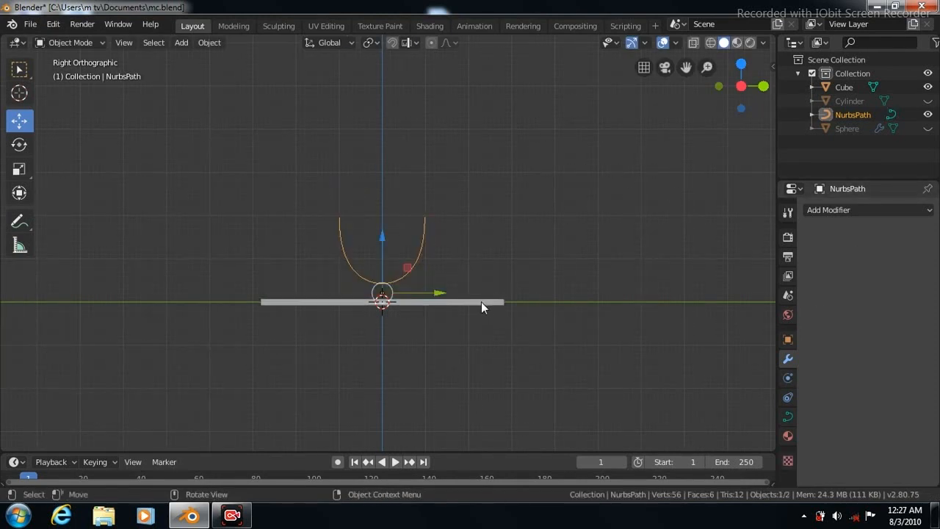
- Add a Curve modifier to the flat bar with the U-shaped NURBS path as its target object
left_click(481, 302)
left_click(872, 210)
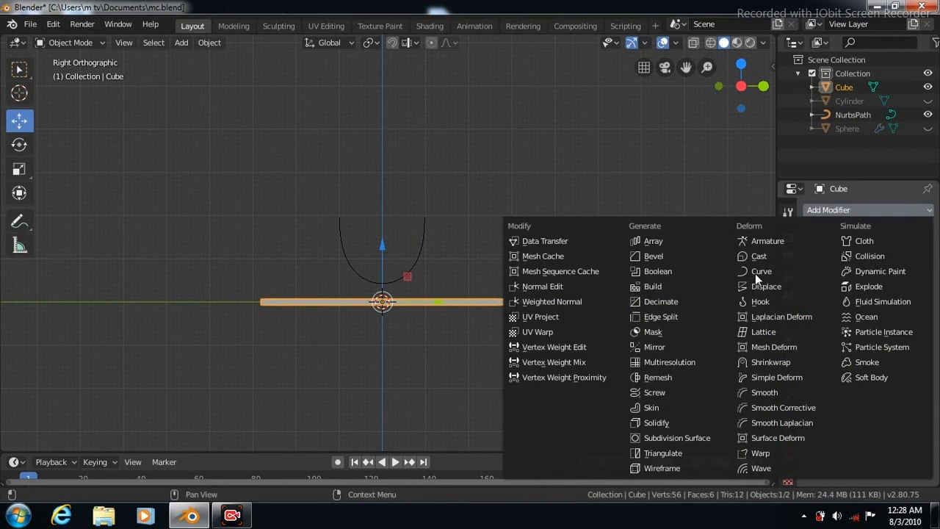
left_click(756, 272)
left_click(859, 286)
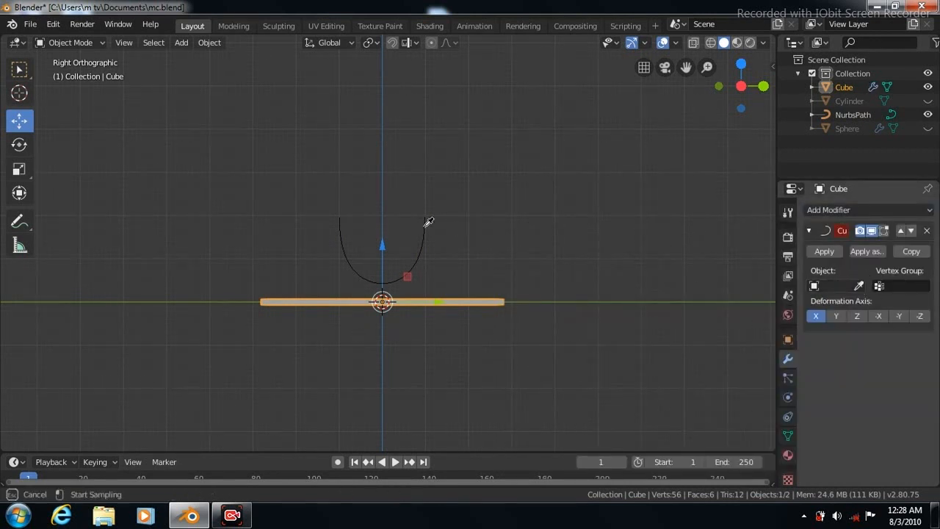
left_click(424, 228)
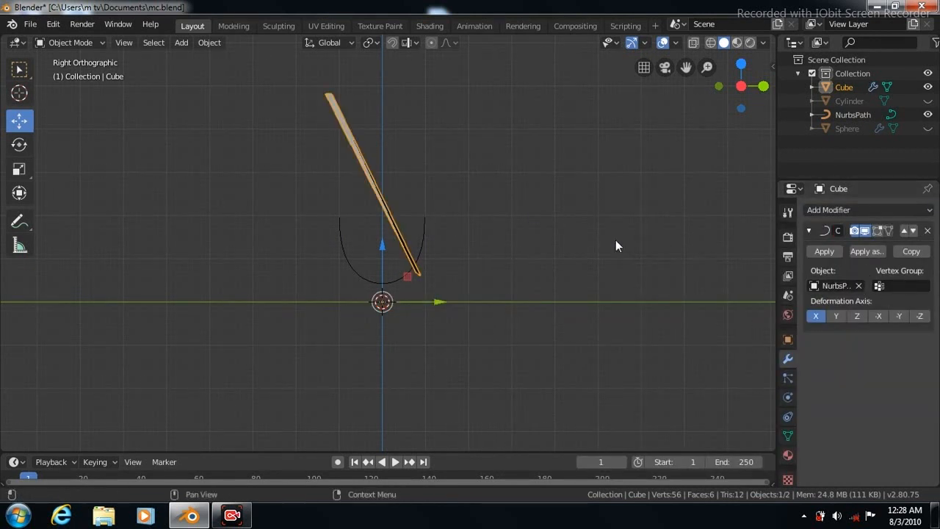
- Try the Y, Z, -X, -Y and -Z deformation axes on the bar's Curve modifier and undo back to X
left_click(836, 317)
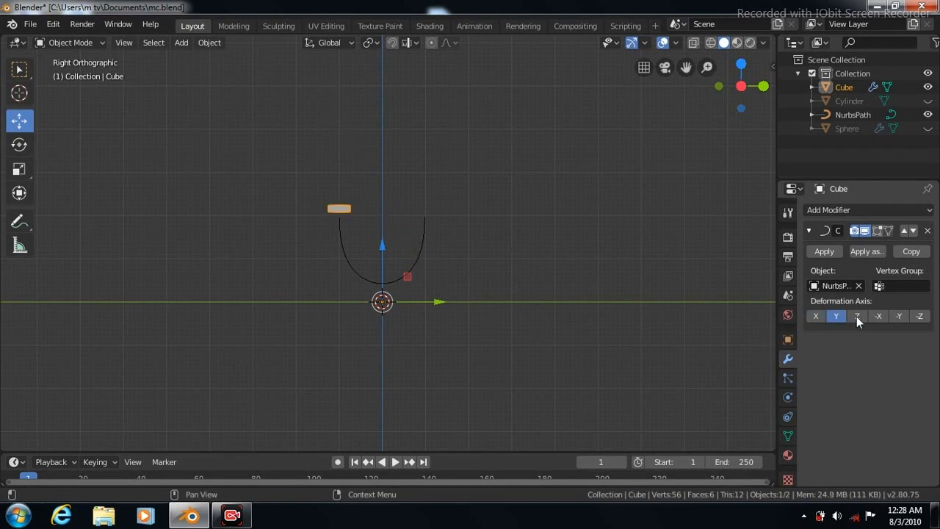
left_click(856, 316)
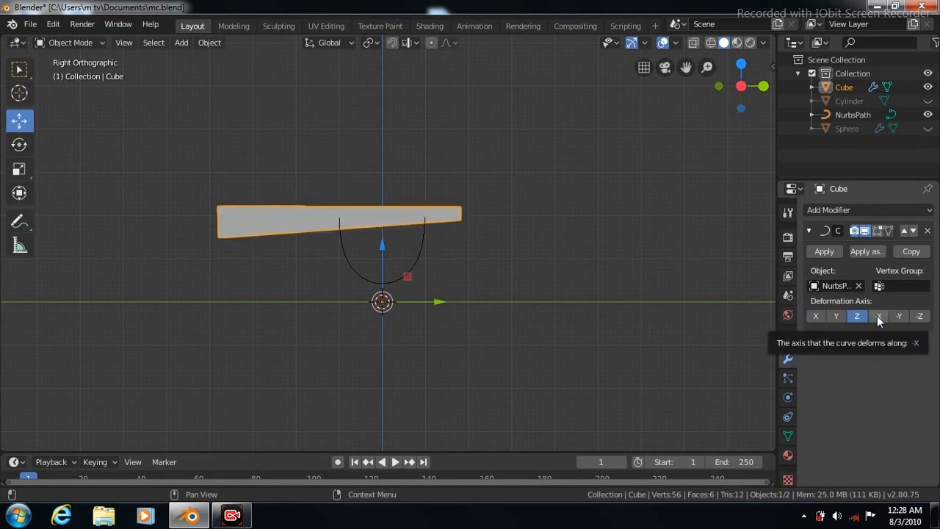
left_click(878, 316)
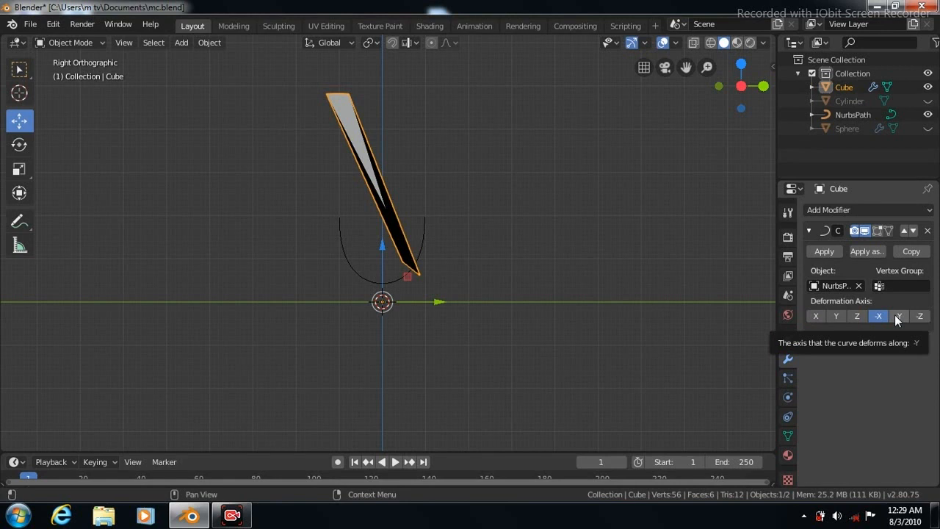
left_click(898, 316)
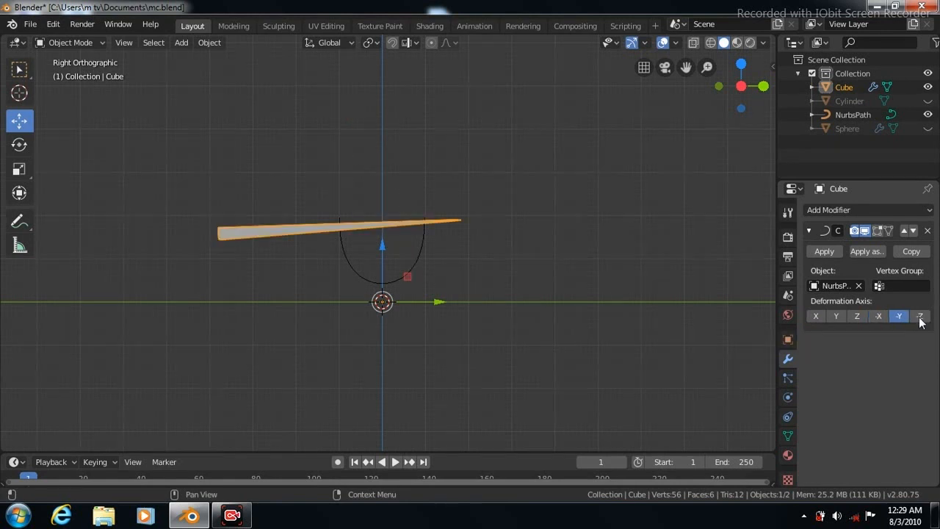
left_click(921, 319)
key("ctrl+z")
key("ctrl+z")
key("ctrl+z")
key("ctrl+z")
key("ctrl+z")
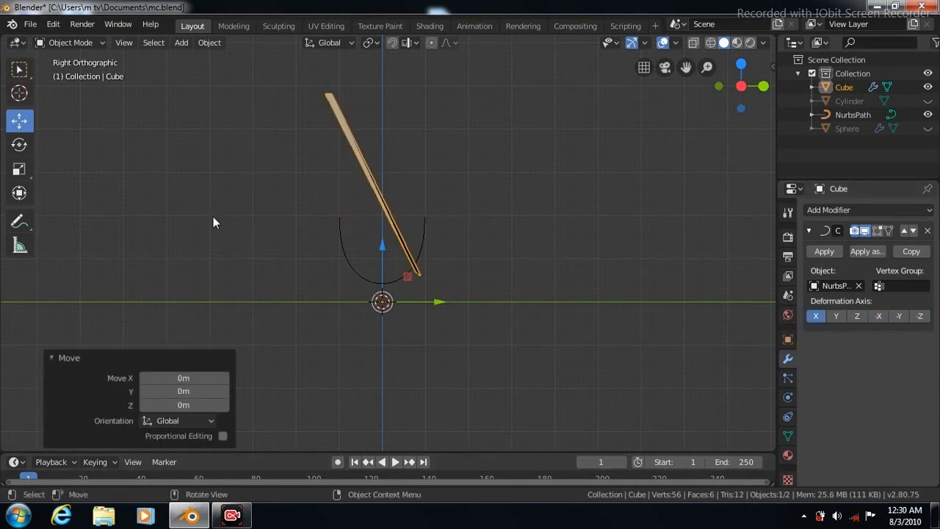
- Subdivide the bar's whole mesh with 10 cuts, and subdivide it once more with 1 cut
key("Tab")
right_click(149, 97)
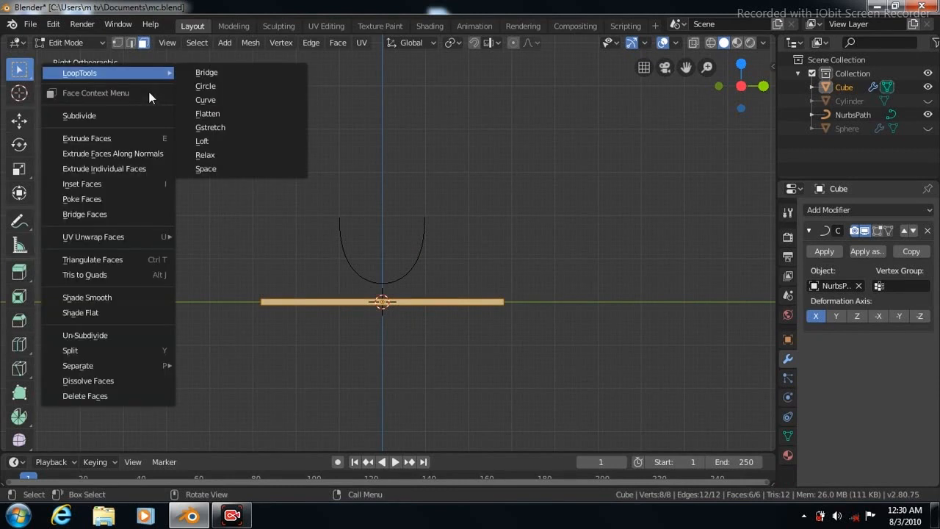
left_click(142, 115)
double_click(224, 345)
double_click(224, 346)
double_click(224, 345)
left_click(224, 346)
double_click(224, 345)
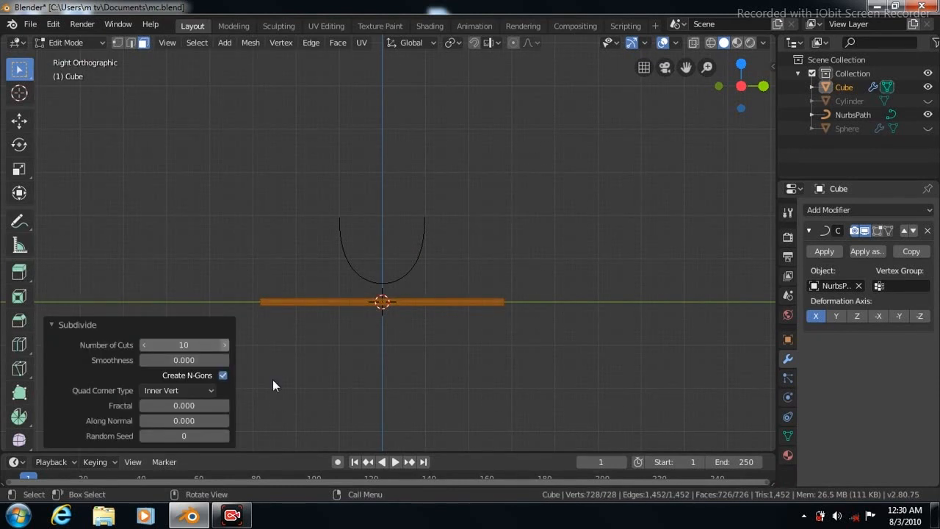
key("Tab")
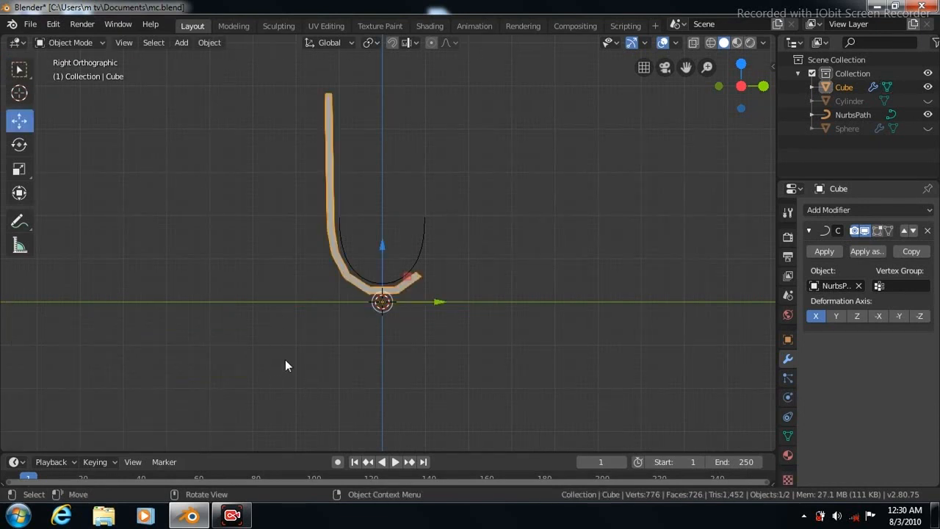
key("Tab")
right_click(151, 111)
left_click(151, 112)
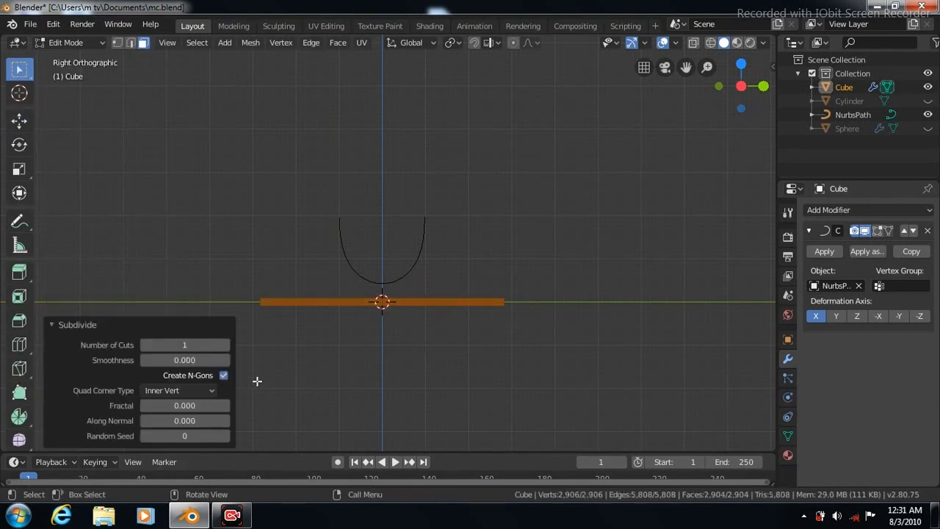
key("Tab")
key("Tab")
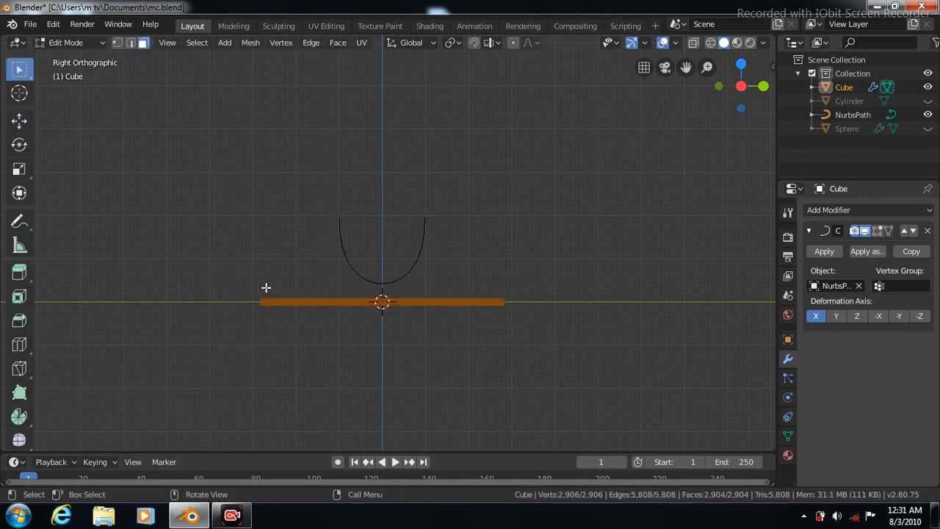
- Subdivide the bar again with several cuts, and move it in Object Mode along positive Y until both arms of the U are level
right_click(147, 132)
left_click(147, 130)
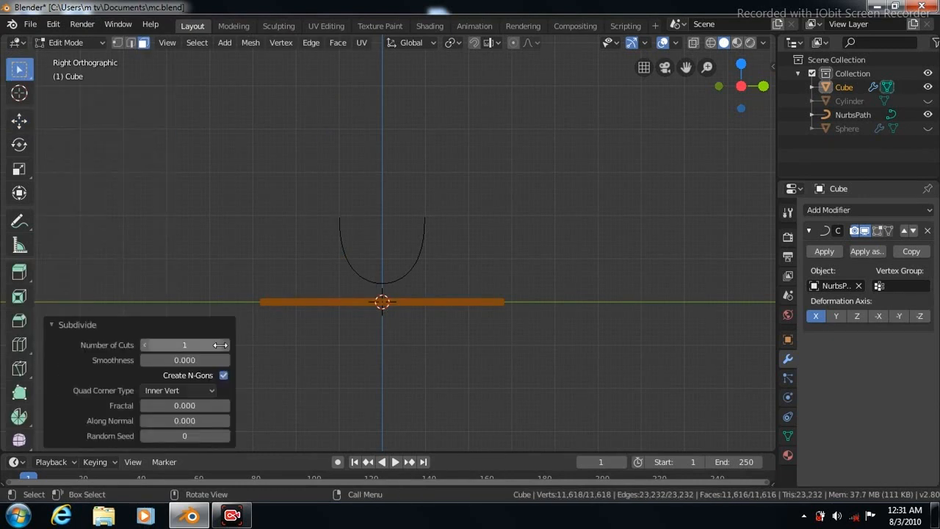
left_click(223, 346)
left_click(223, 346)
left_click(222, 347)
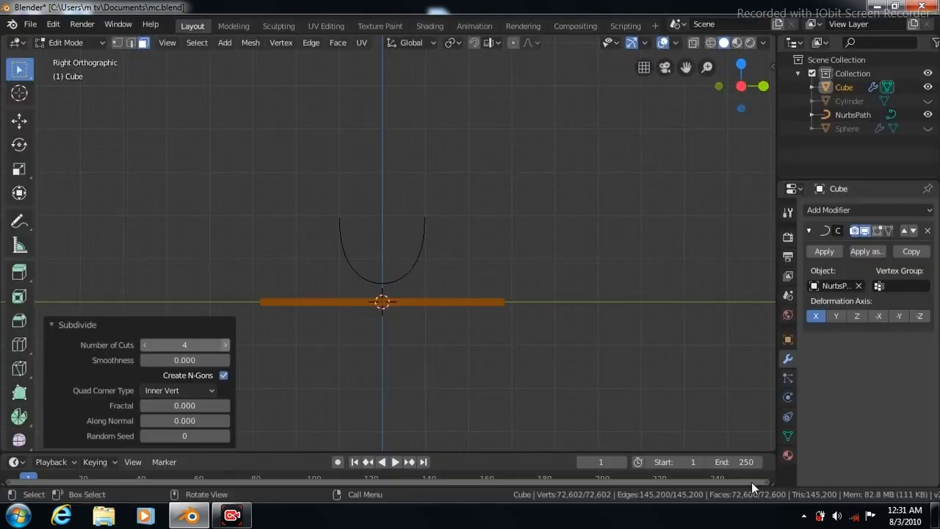
left_click(310, 418)
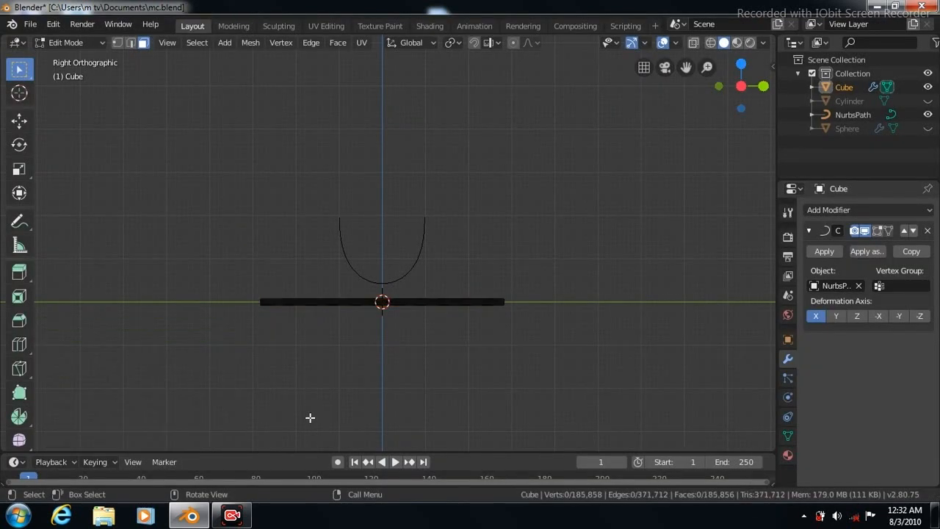
key("Tab")
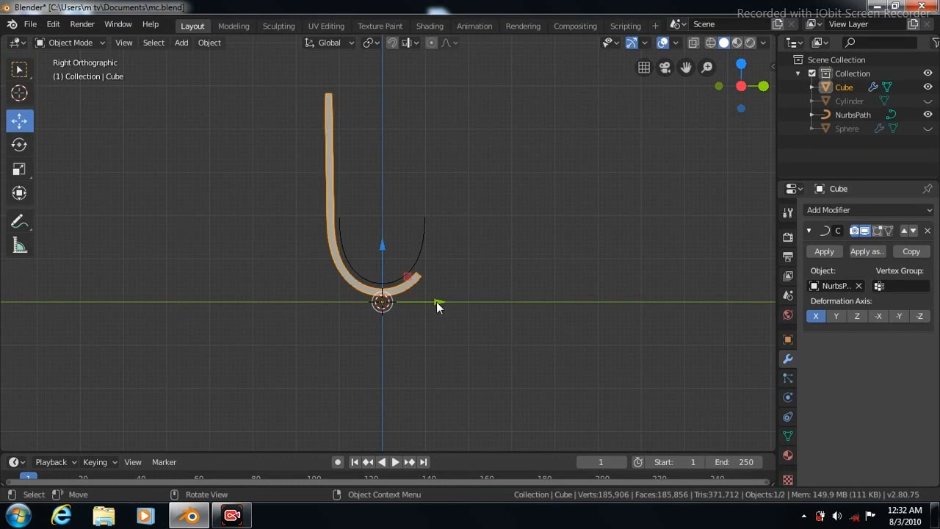
left_click_drag(439, 302, 523, 304)
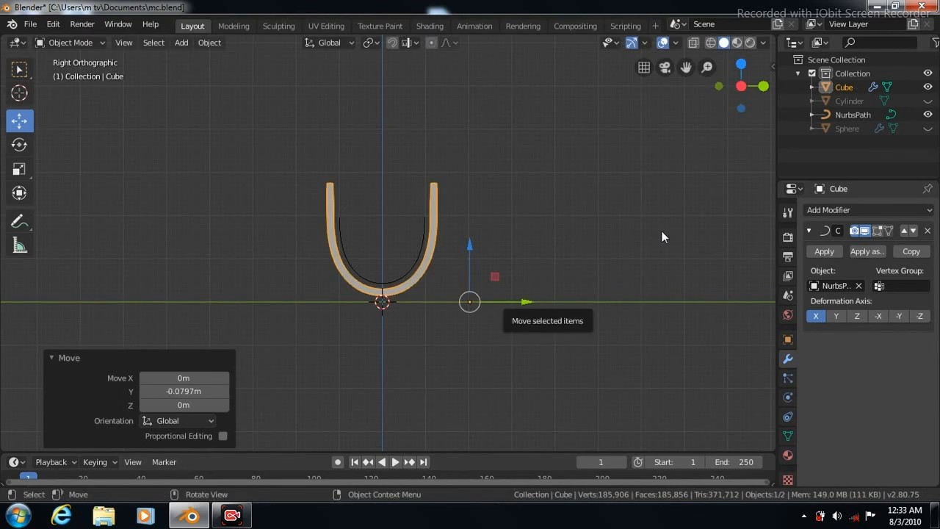
- Unhide the slotted capsule body and move it up 1.4 m along Z so it sits inside the U-shaped bracket
left_click(928, 128)
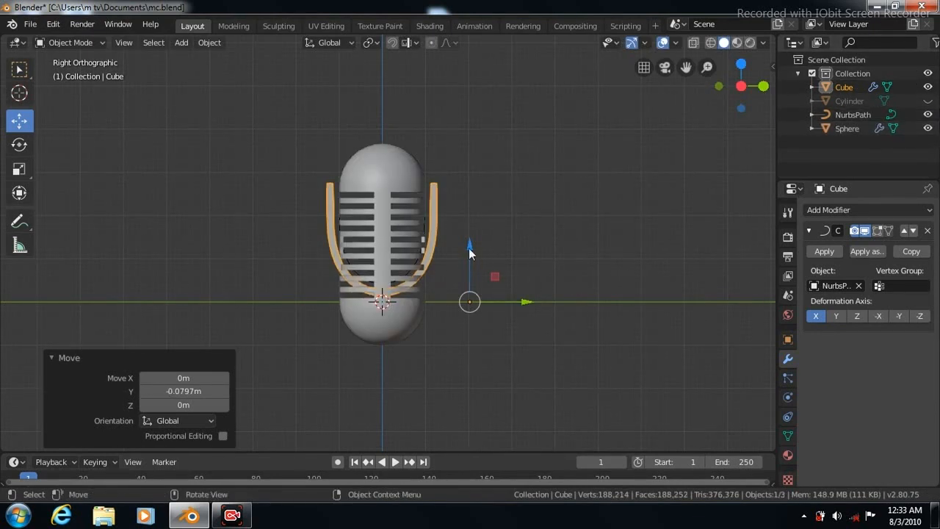
left_click(383, 253)
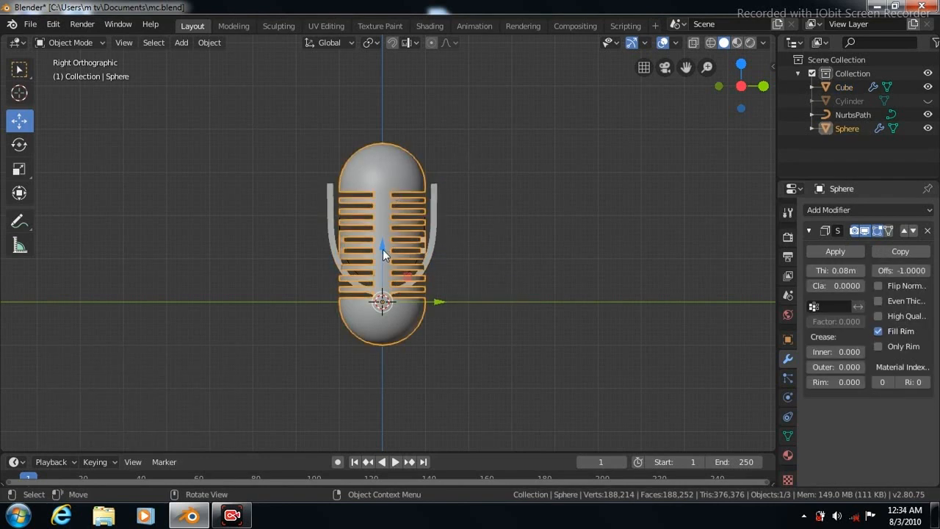
left_click_drag(382, 247, 384, 180)
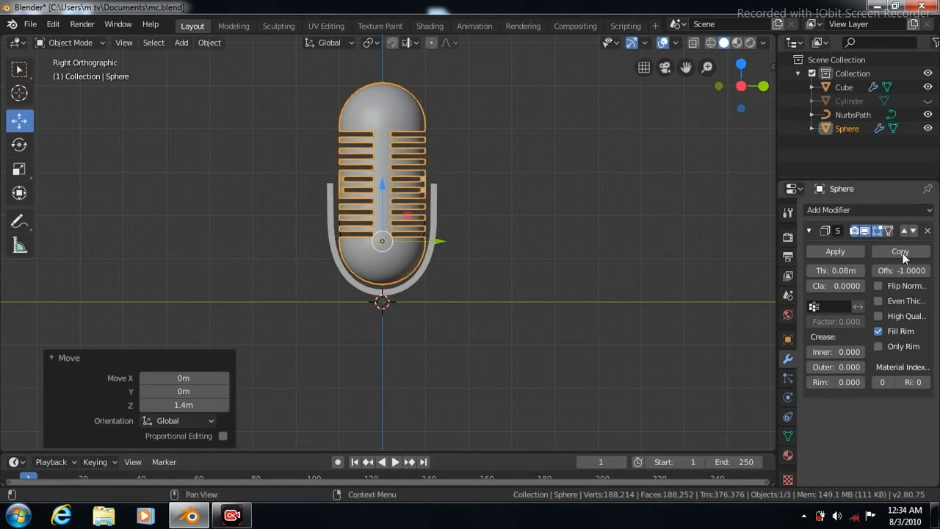
- Apply the Curve modifier on the U-shaped bracket and delete the path object that shaped it
left_click(420, 274)
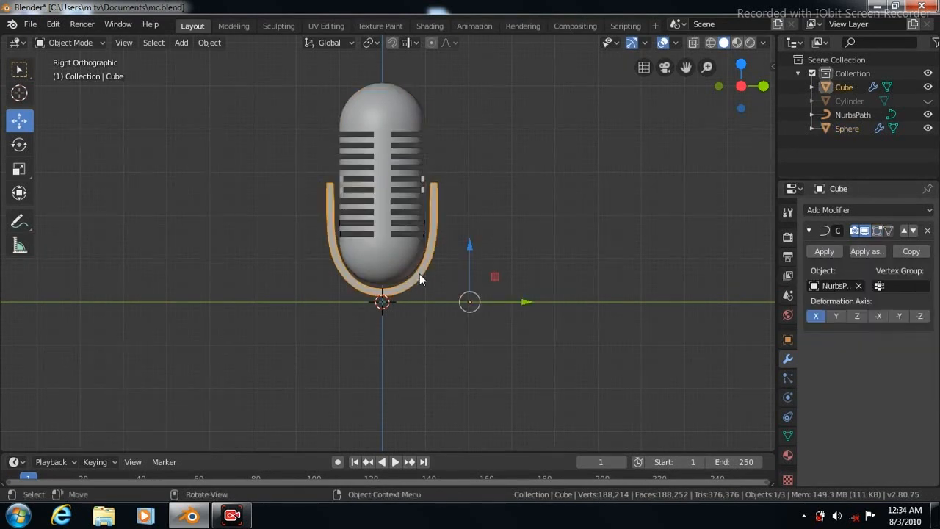
left_click(824, 252)
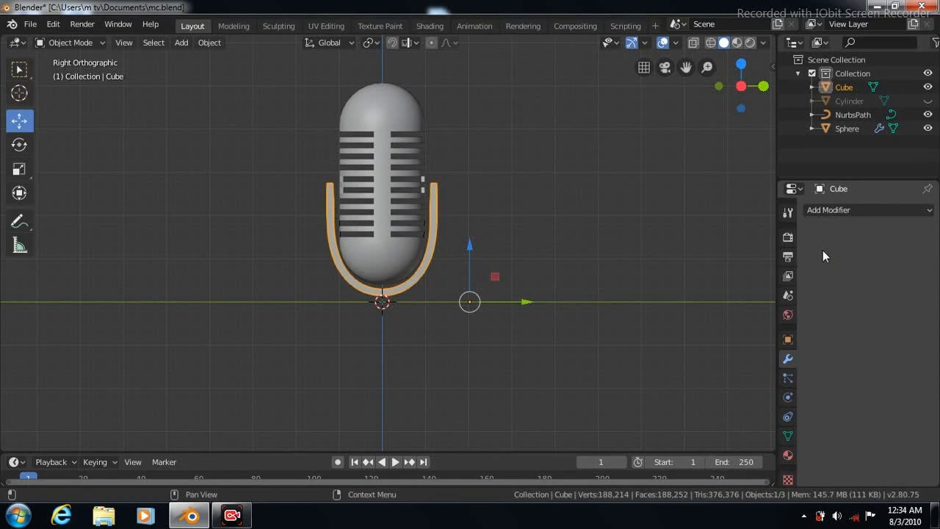
left_click(853, 114)
right_click(853, 114)
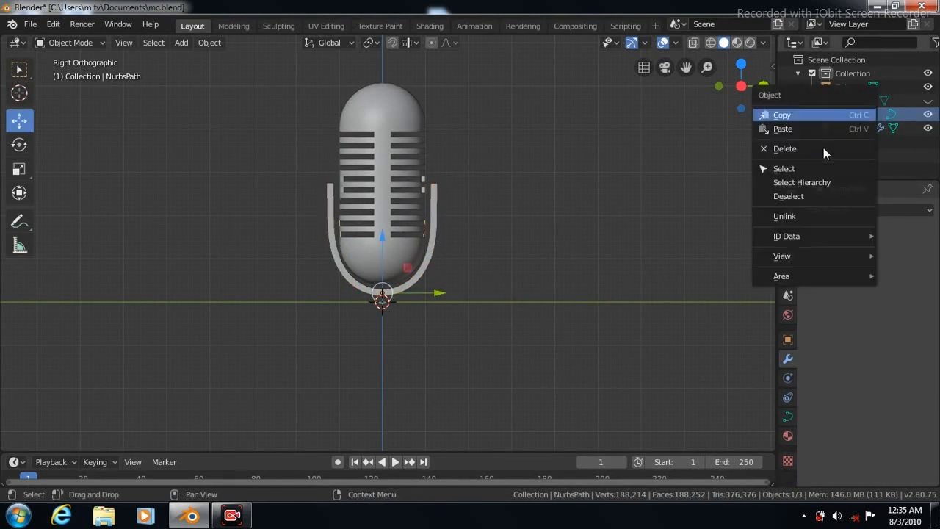
left_click(821, 150)
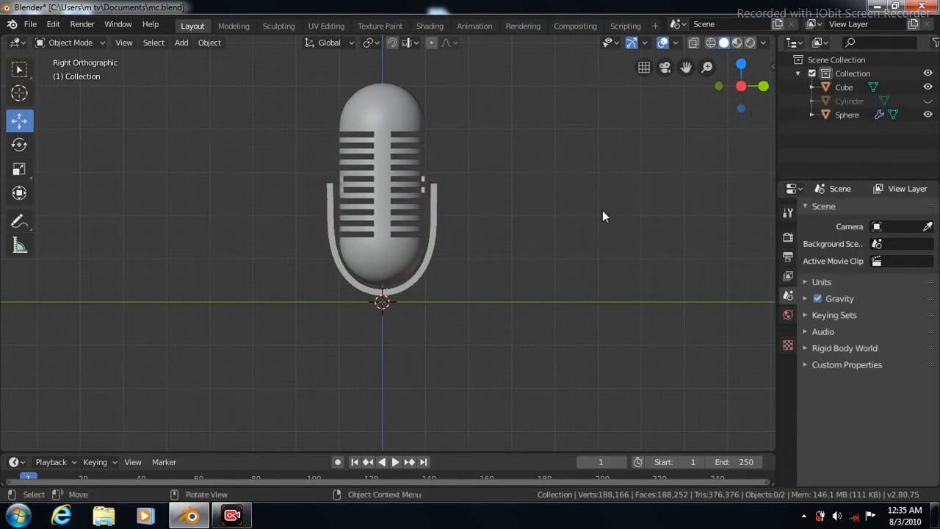
- Add a mesh cylinder and move it along positive Y so it stands clear of the microphone
left_click(181, 43)
mouse_move(251, 59)
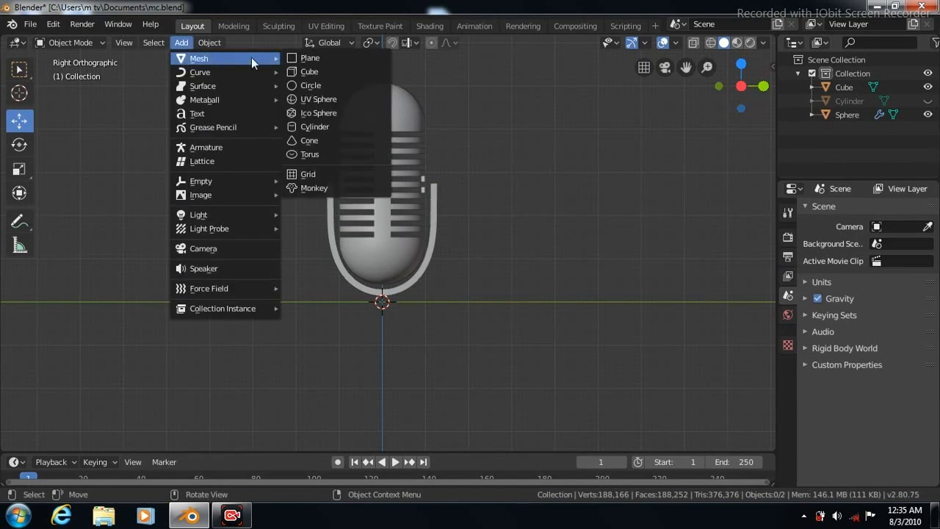
left_click(302, 127)
key("g")
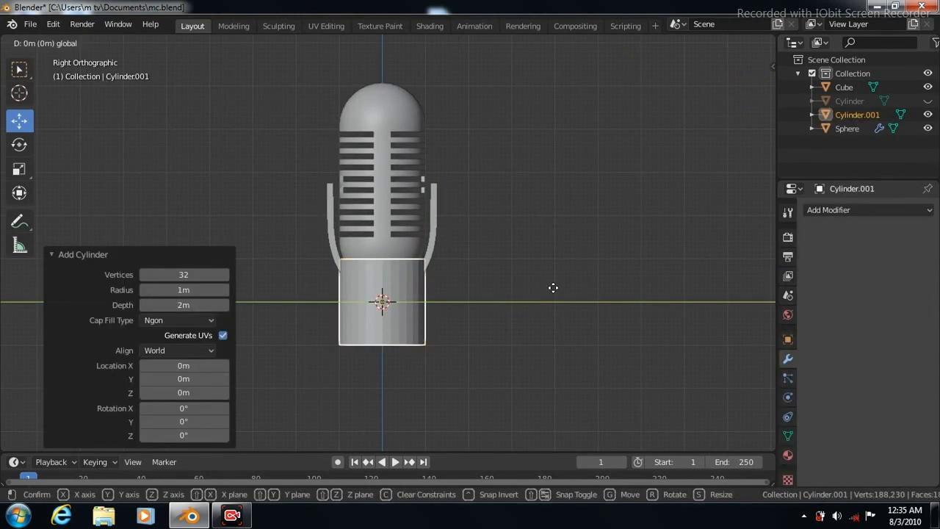
left_click(638, 285)
- Scale the new cylinder's whole mesh uniformly by about 0.157 in Edit Mode
key("Tab")
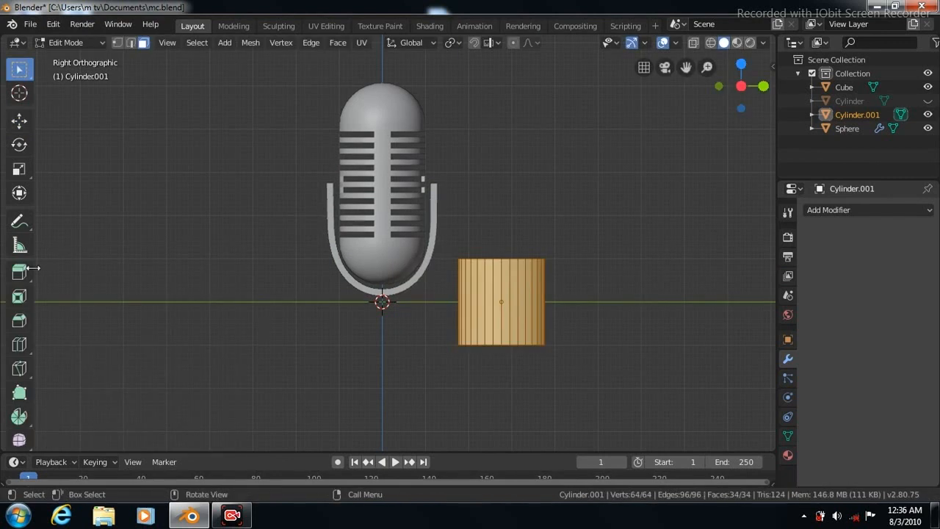
left_click(19, 169)
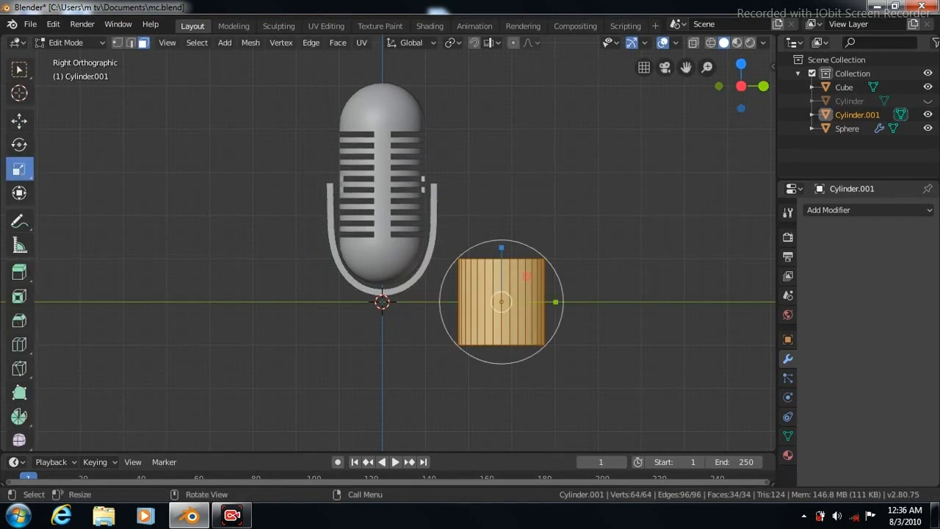
key("s")
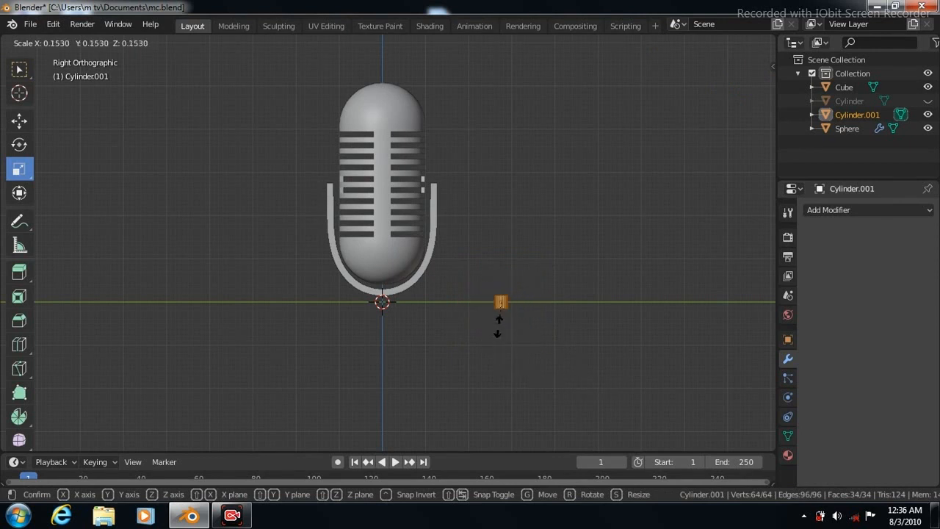
left_click(498, 327)
scroll(673, 335, "up", 4)
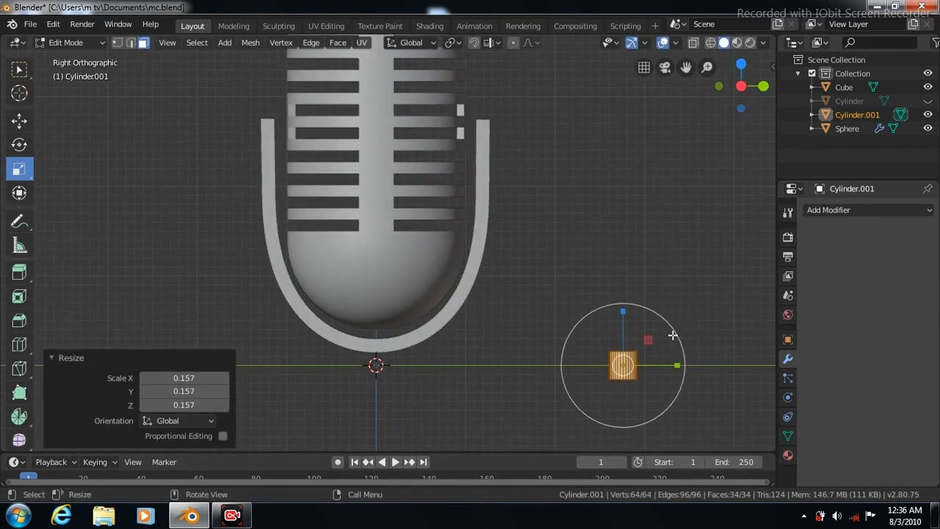
scroll(673, 335, "up", 1)
left_click_drag(684, 67, 683, 0)
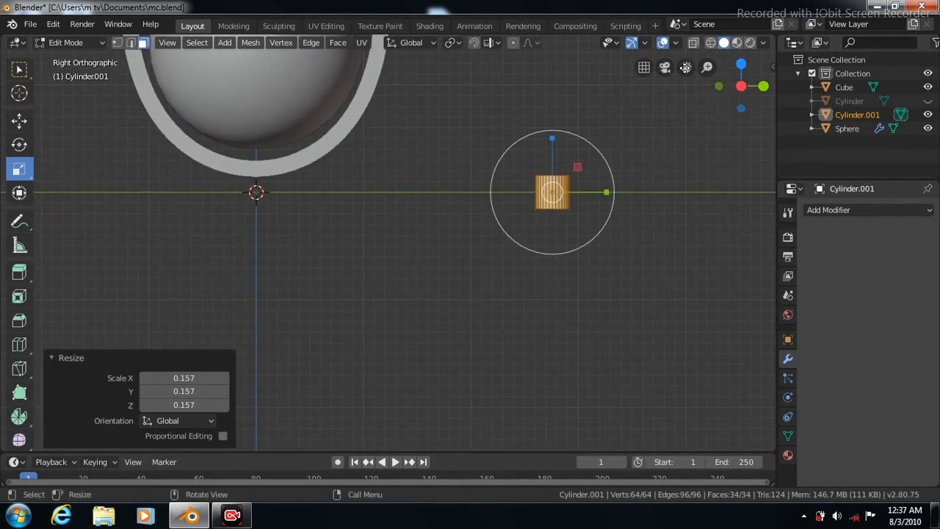
- Shrink the small cylinder's mesh further with a uniform scale of about 0.41
key("s")
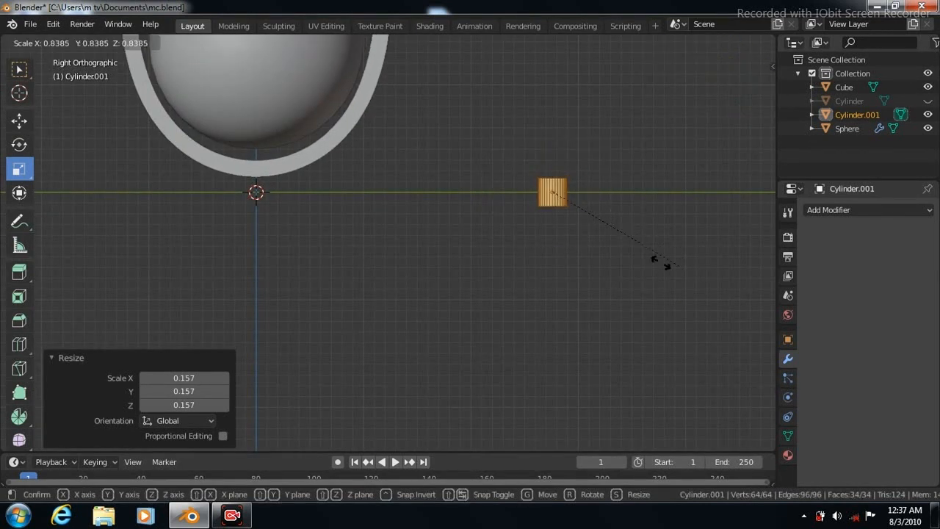
left_click(613, 233)
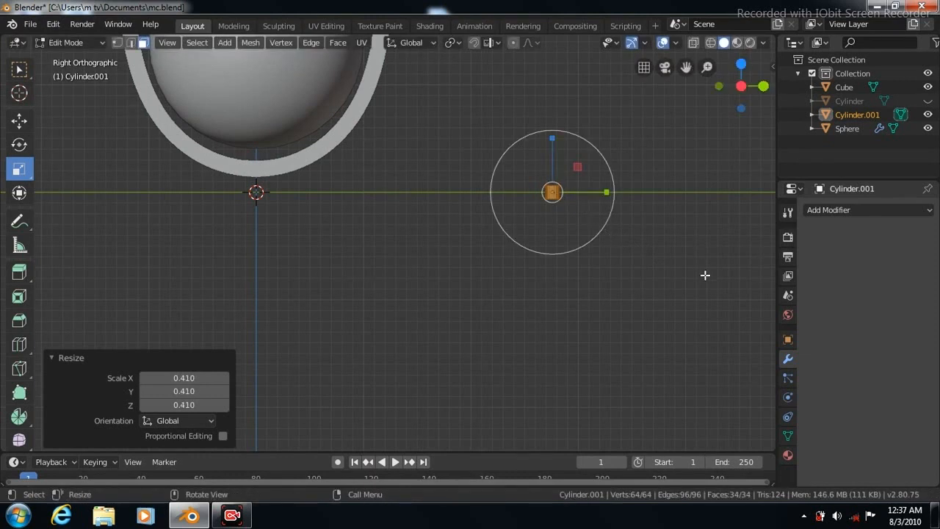
key("s")
left_click(641, 271)
- Cut four horizontal edge loops around the cylinder, two near its top and two near its bottom, and save the file
left_click_drag(686, 67, 533, 65)
scroll(651, 161, "up", 9)
left_click_drag(687, 67, 686, 371)
left_click(19, 345)
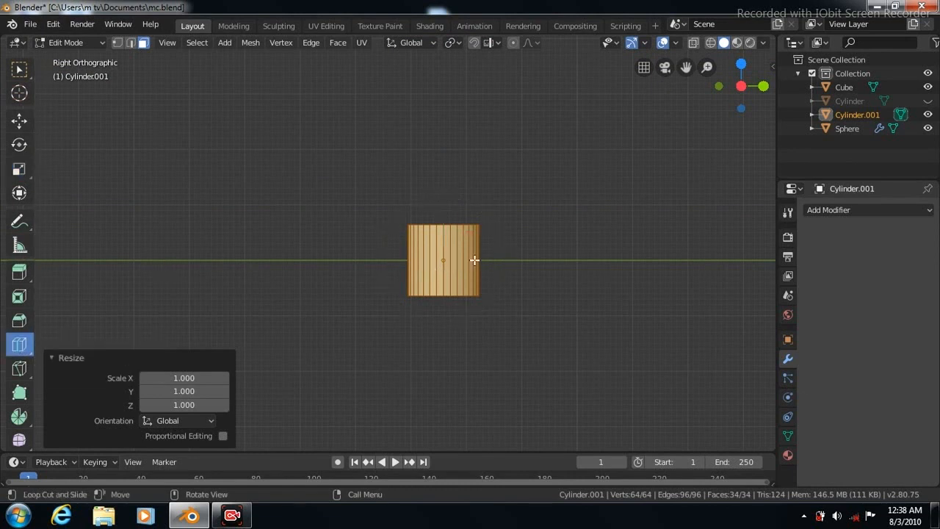
left_click_drag(474, 260, 473, 290)
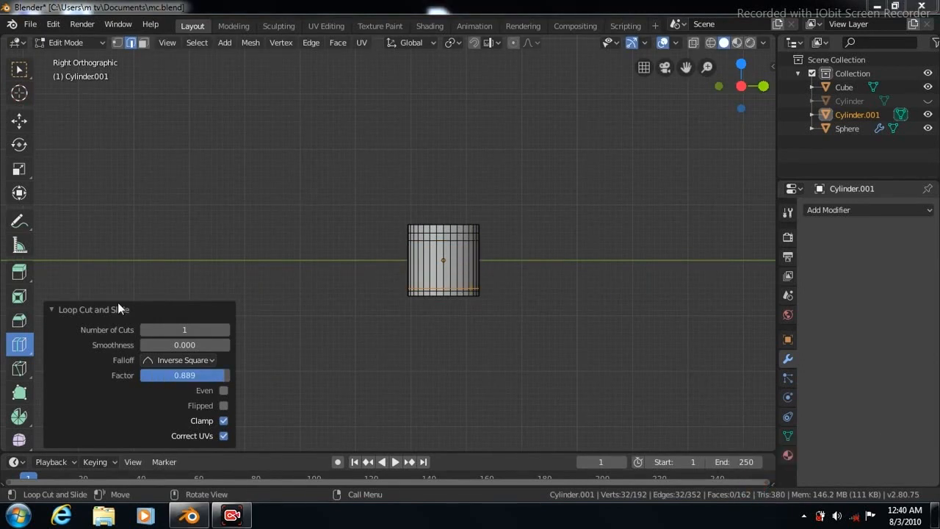
key("w")
scroll(539, 271, "up", 6)
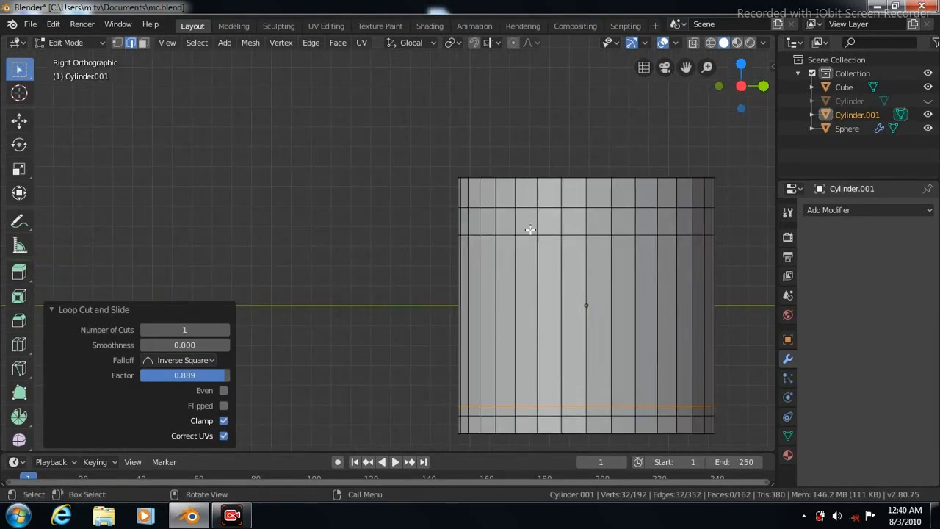
left_click(30, 24)
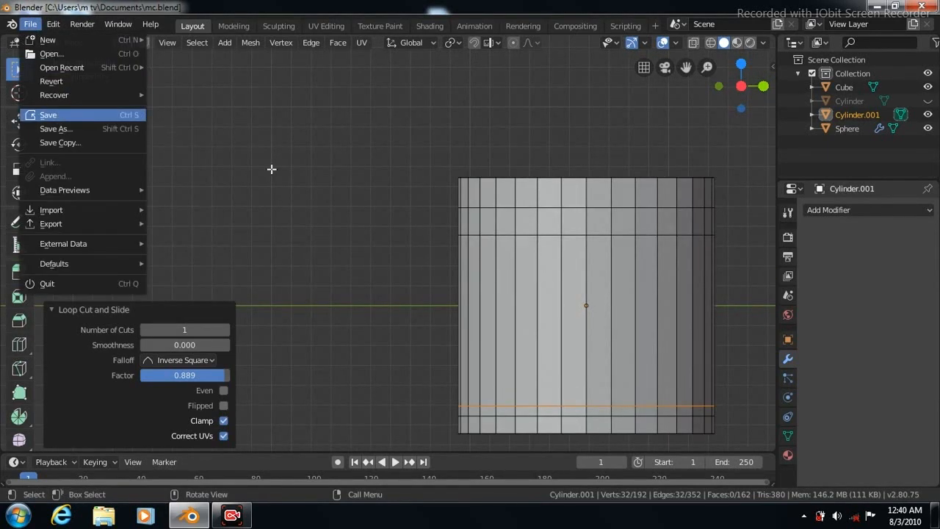
- Undo the last two loop cuts and recut them close to the remaining top and bottom loops, with slide factors -0.914 and 0.944
key("ctrl+z")
key("ctrl+z")
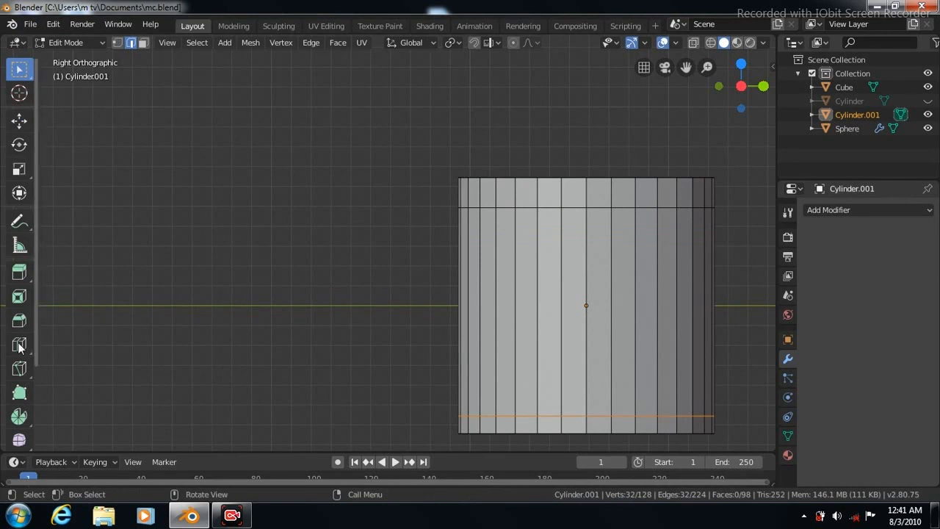
left_click(20, 345)
left_click_drag(683, 294, 683, 258)
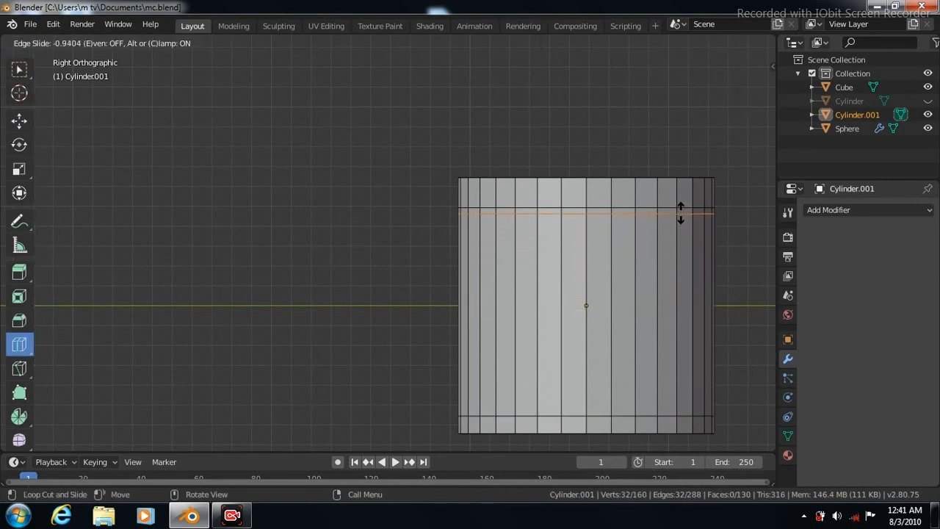
left_click_drag(681, 212, 682, 216)
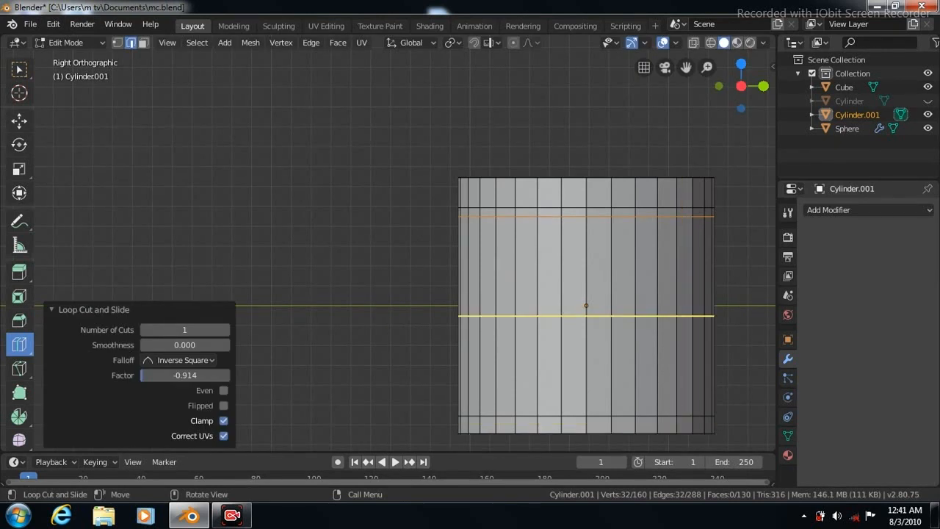
left_click_drag(665, 338, 665, 365)
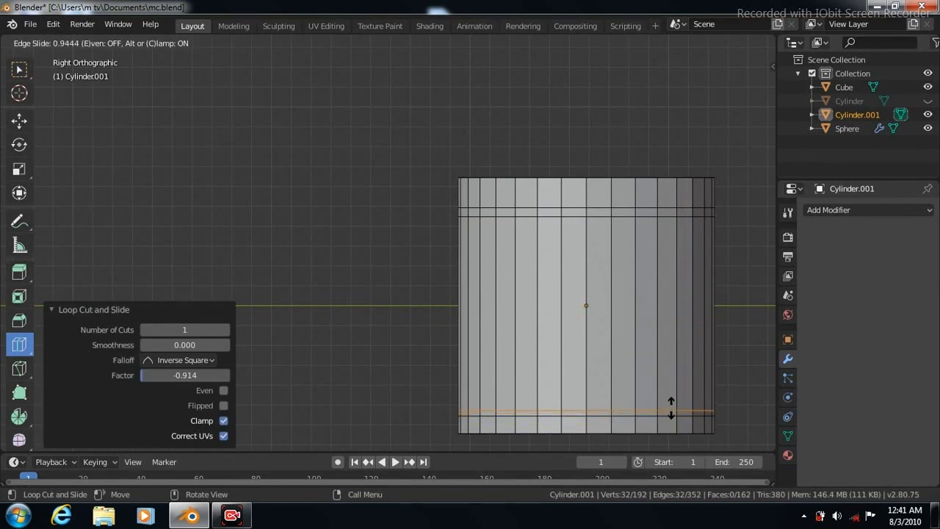
left_click_drag(671, 408, 672, 409)
left_click(19, 71)
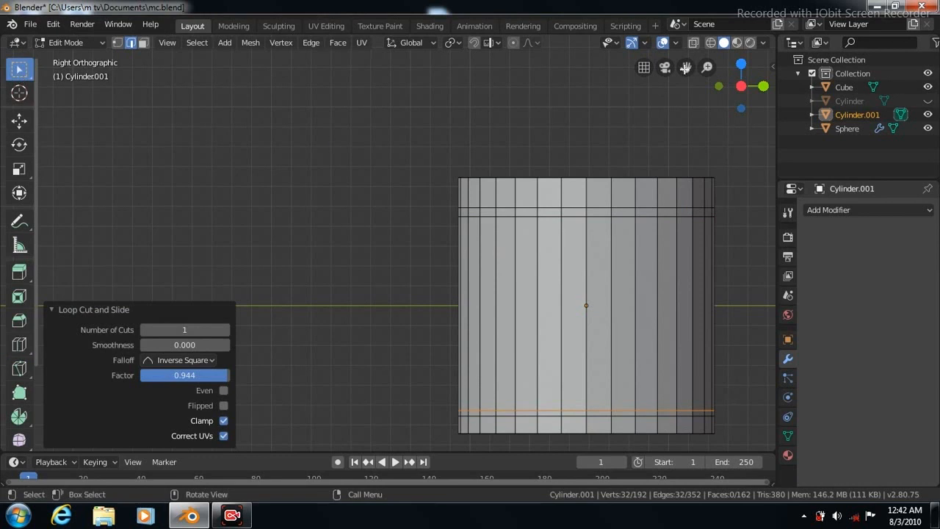
- With X-ray on, scale the cylinder's top vertex band by 1.940 and raise it slightly along Z until its underside meets the loop below
left_click_drag(686, 68, 530, 34)
key("1")
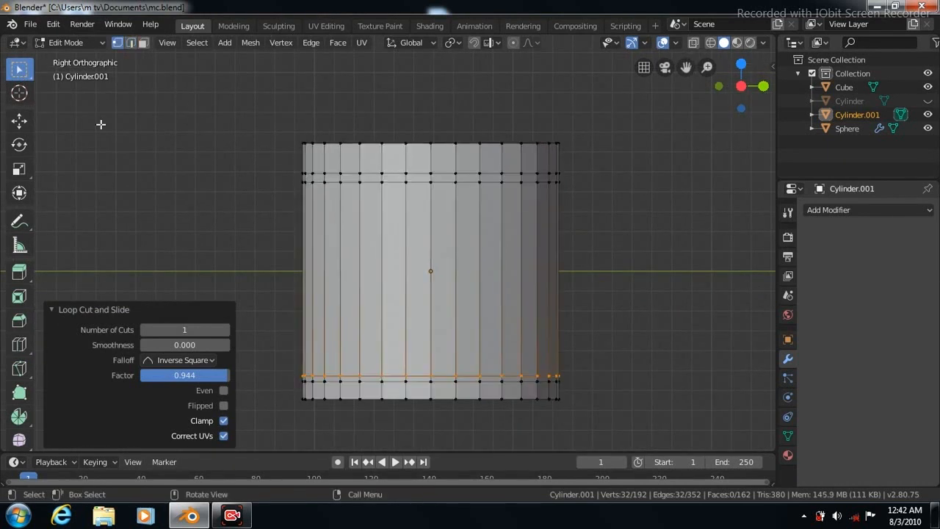
left_click(693, 44)
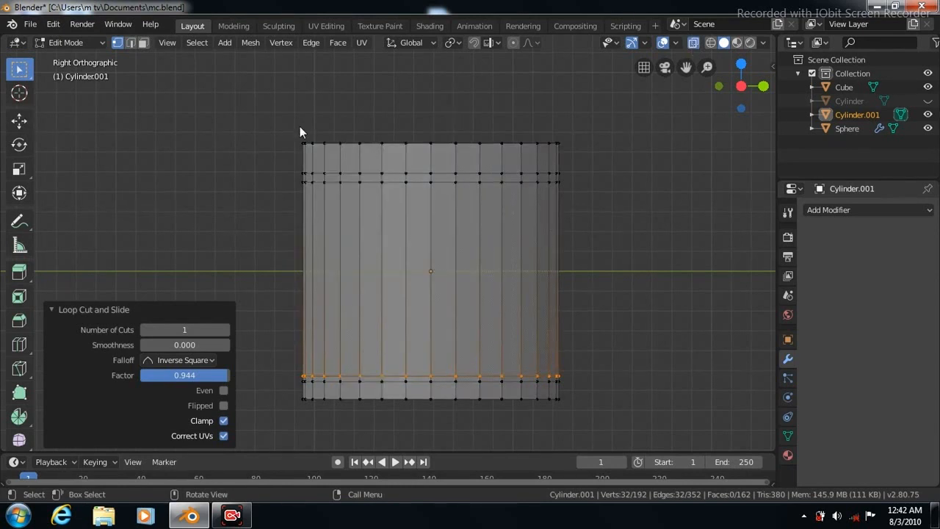
left_click_drag(282, 111, 604, 181)
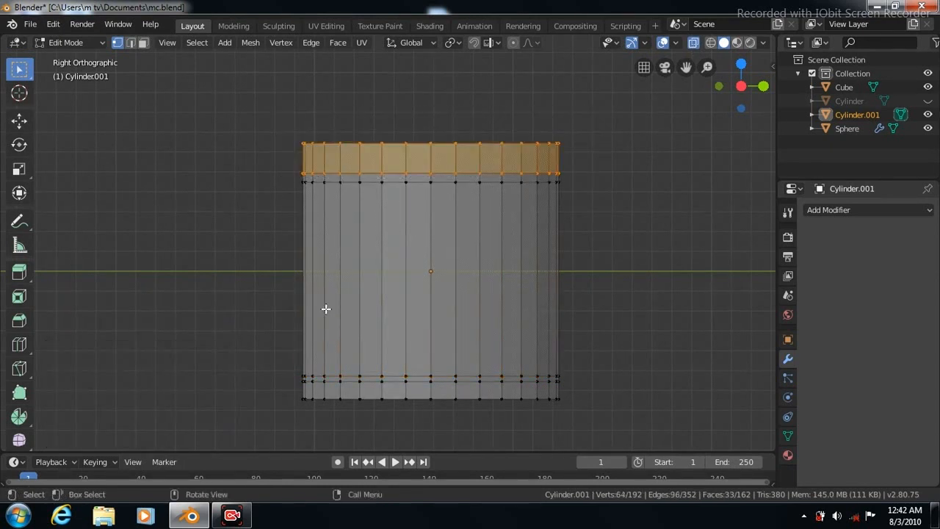
left_click(19, 169)
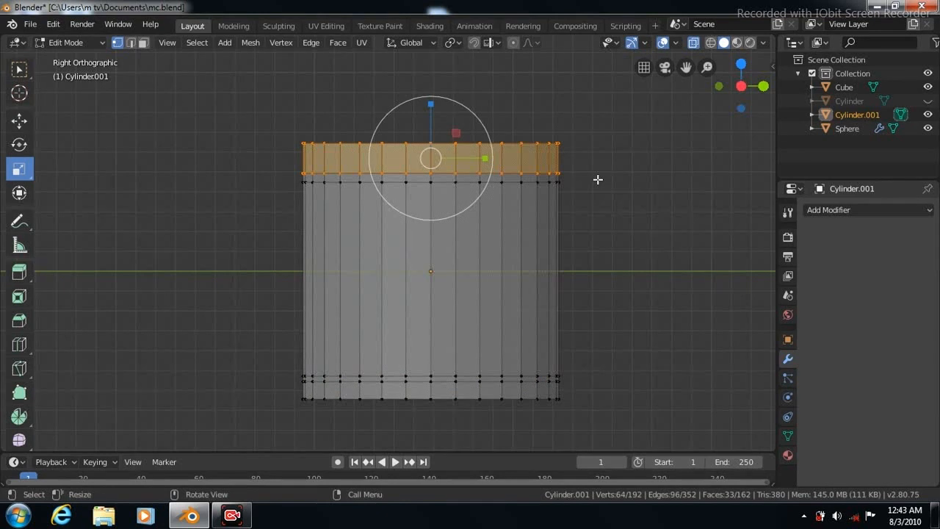
key("s")
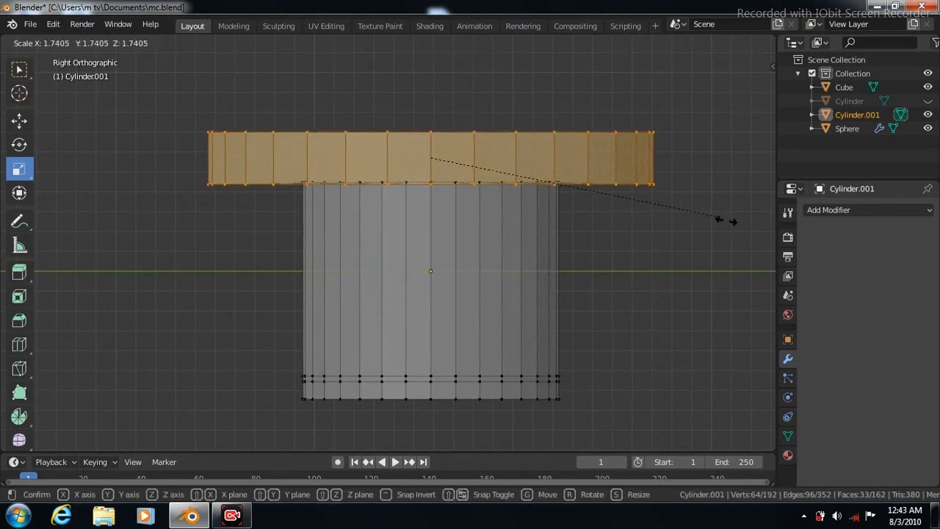
left_click(744, 221)
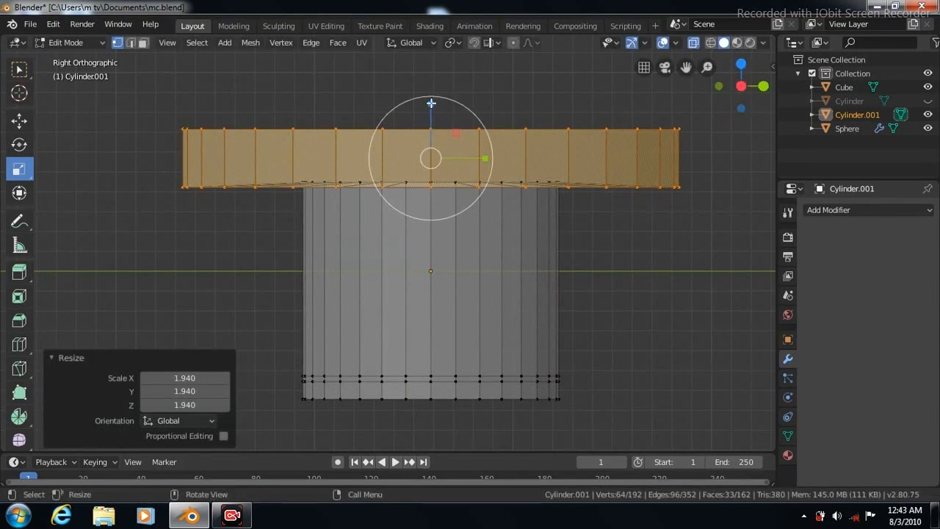
left_click(21, 122)
left_click_drag(430, 100, 431, 95)
- Select the cylinder's bottom vertex band and widen it with a uniform scale of 1.455
left_click(20, 71)
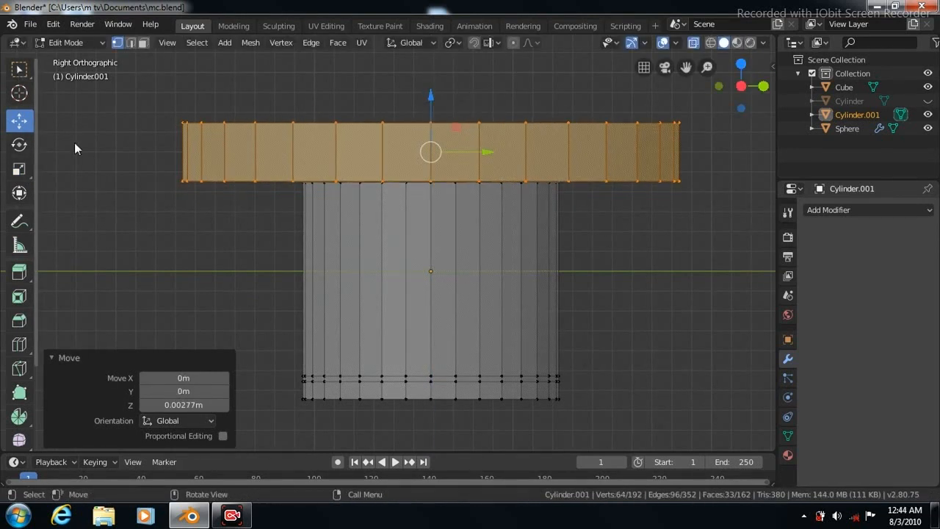
left_click_drag(275, 377, 632, 418)
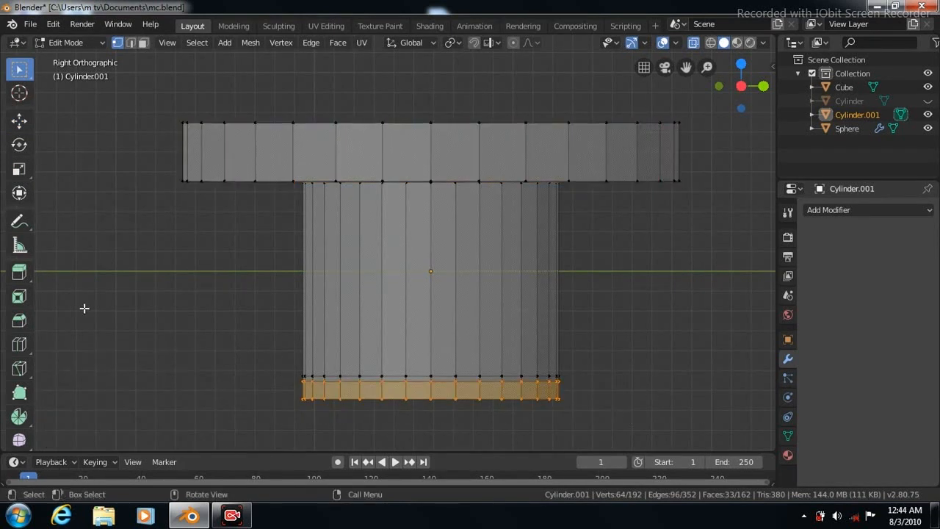
left_click(19, 170)
key("s")
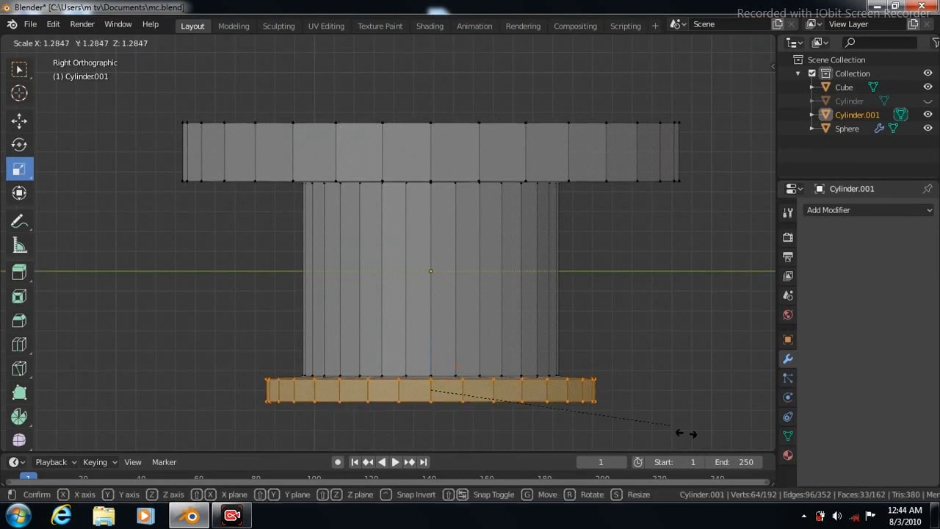
left_click(705, 434)
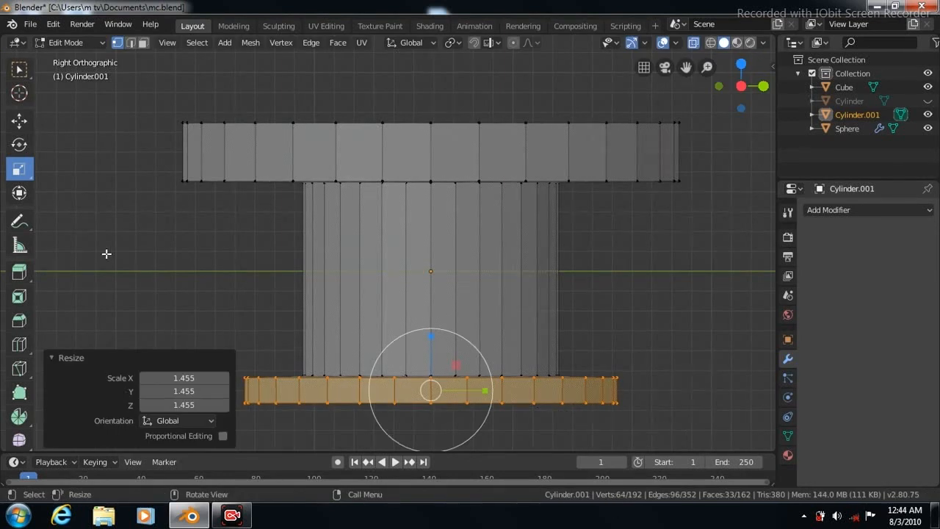
left_click(19, 121)
left_click(430, 334)
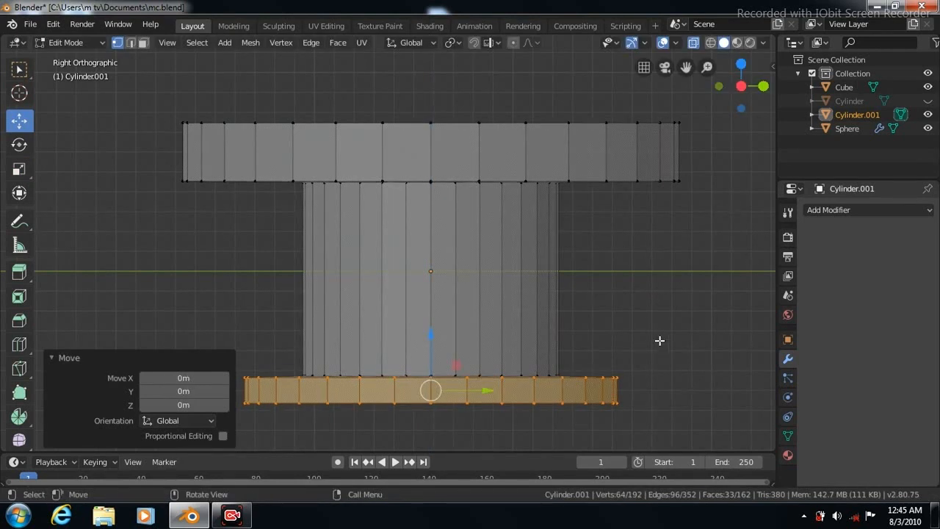
key("KP_7")
scroll(404, 185, "up", 3)
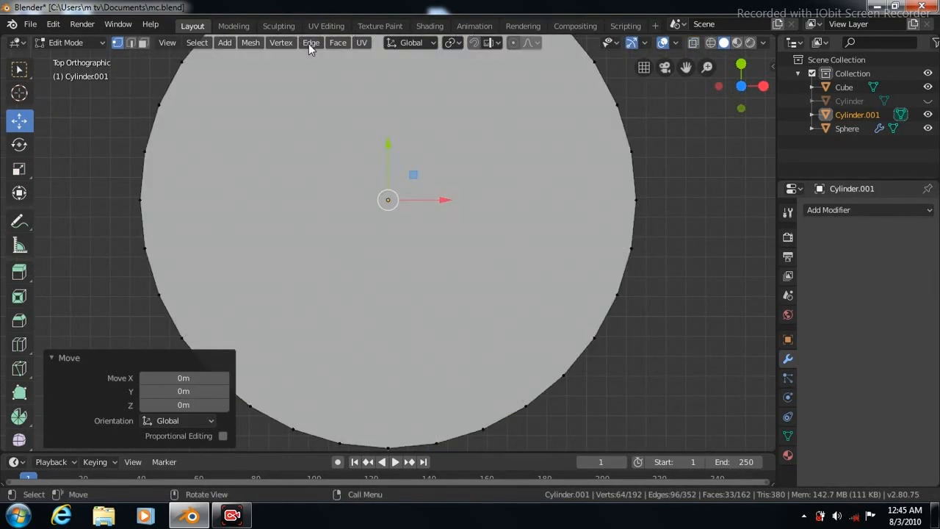
left_click(338, 42)
left_click(357, 98)
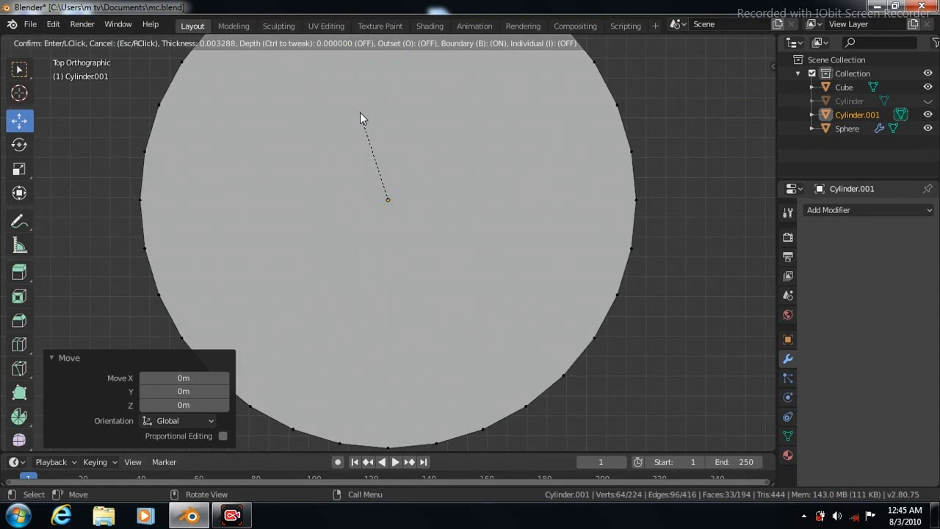
left_click(353, 150)
key("ctrl+z")
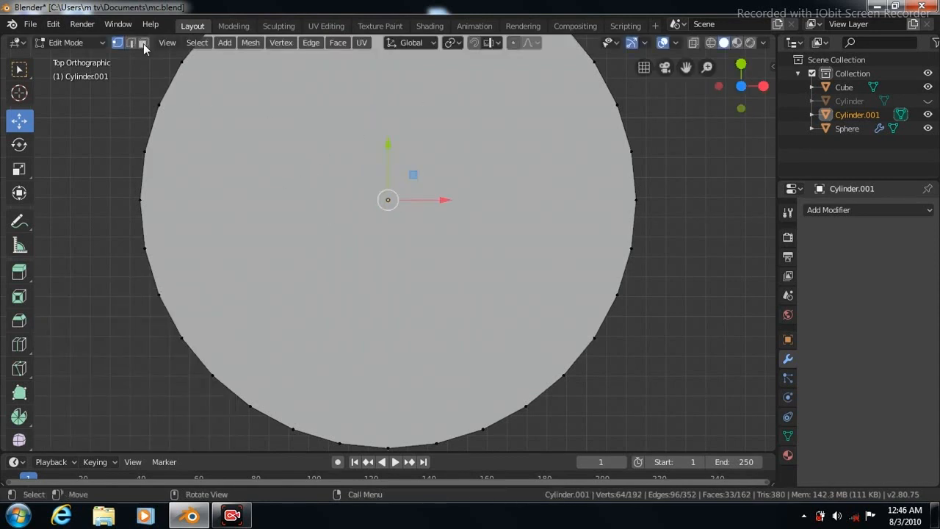
- Inset the cylinder's top face with a thickness of 0.04968 m, and inset the new inner face again by 0.005596 m
left_click(327, 188)
left_click(338, 43)
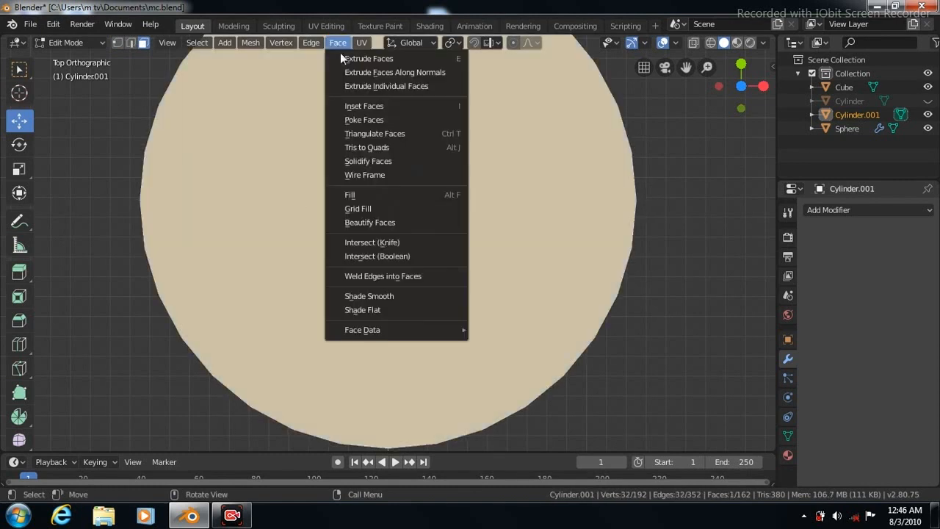
left_click(364, 106)
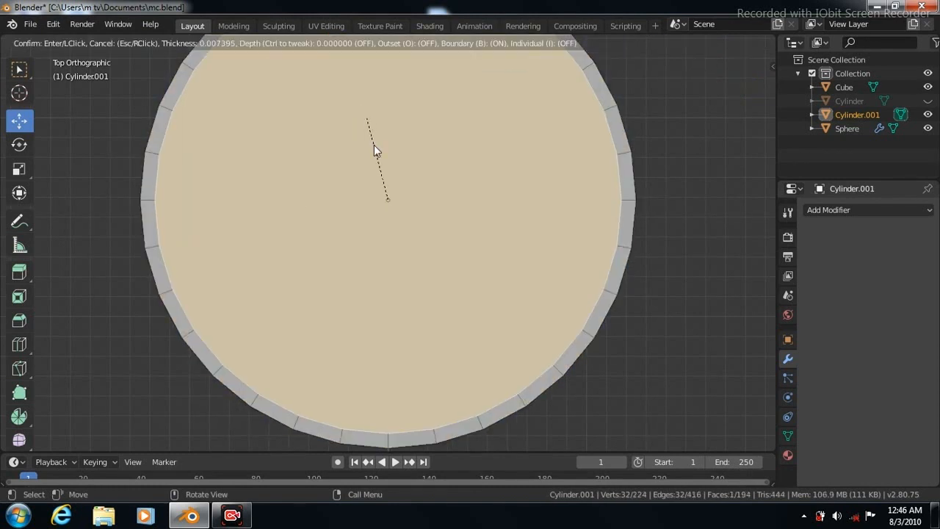
left_click(388, 199)
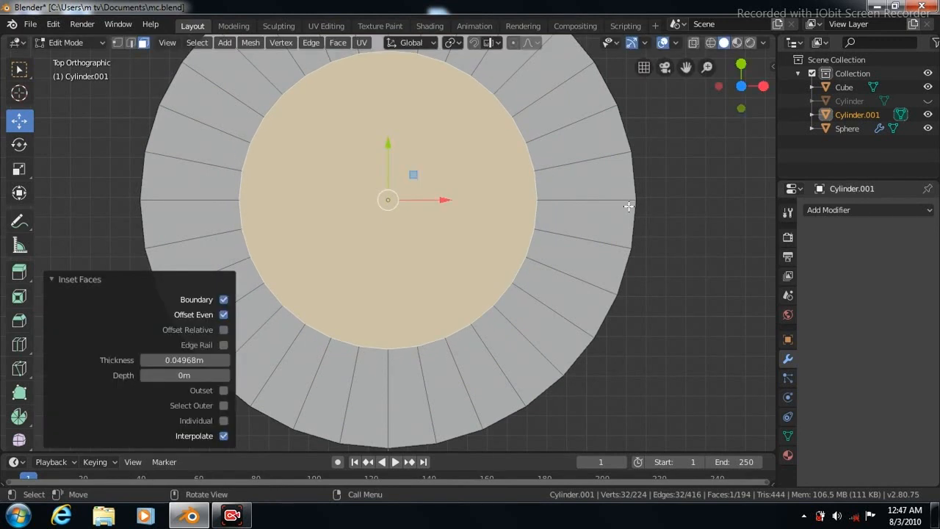
left_click(338, 43)
left_click(358, 112)
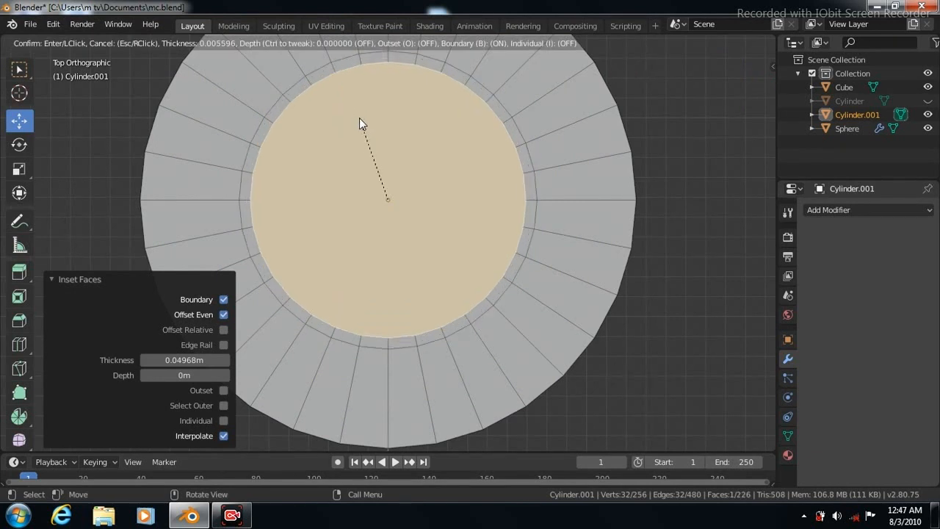
left_click(359, 118)
- Raise the inner top face 0.121 m along Z and scale it uniformly by 1.070 to straighten the upper neck
key("KP_3")
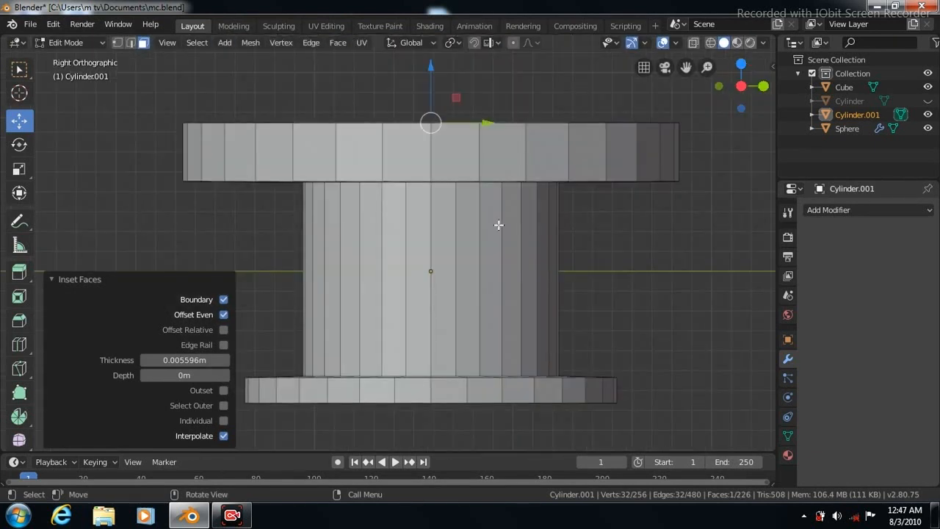
left_click_drag(686, 67, 687, 196)
left_click_drag(430, 255, 425, 435)
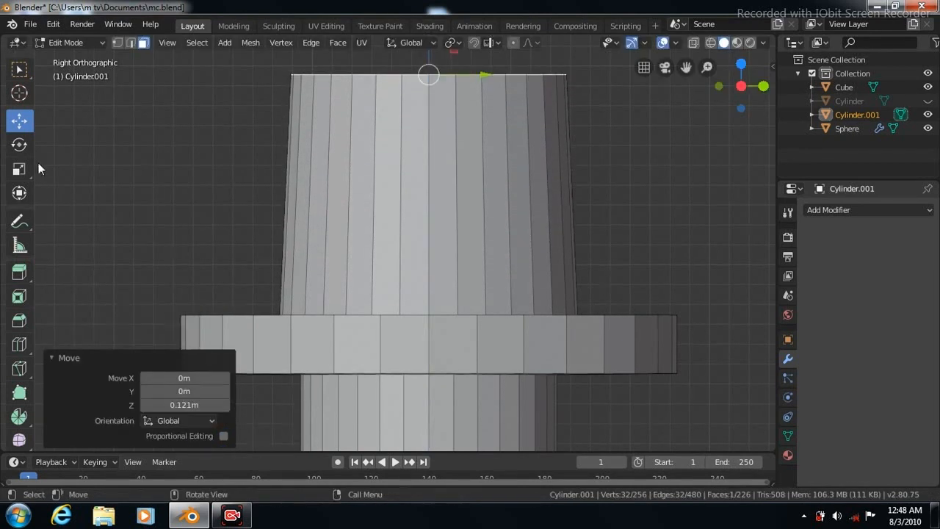
left_click(19, 169)
key("s")
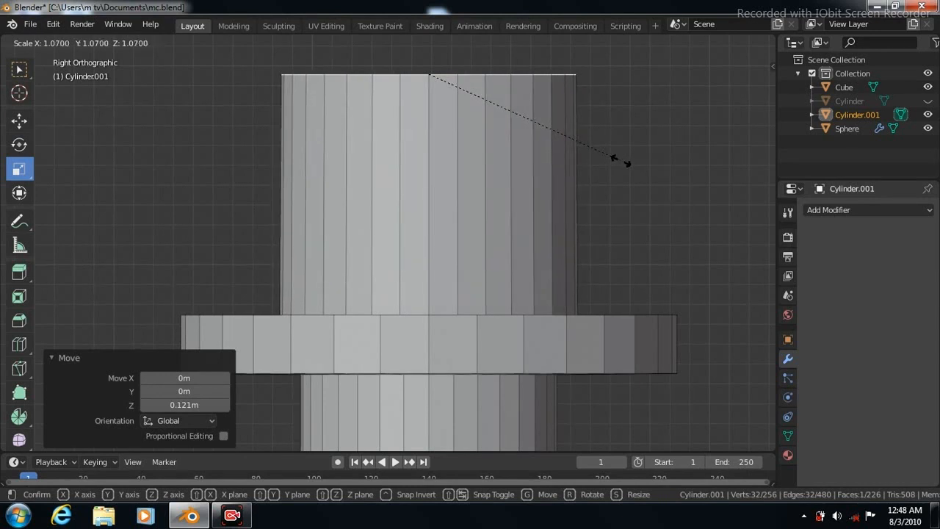
left_click(621, 161)
- Inset the underside face of the lower flange by 0.04667 m, and inset the new inner face again by 0.001404 m
left_click_drag(685, 67, 687, 7)
left_click_drag(725, 286, 722, 123)
key("KP_2")
key("KP_2")
key("KP_2")
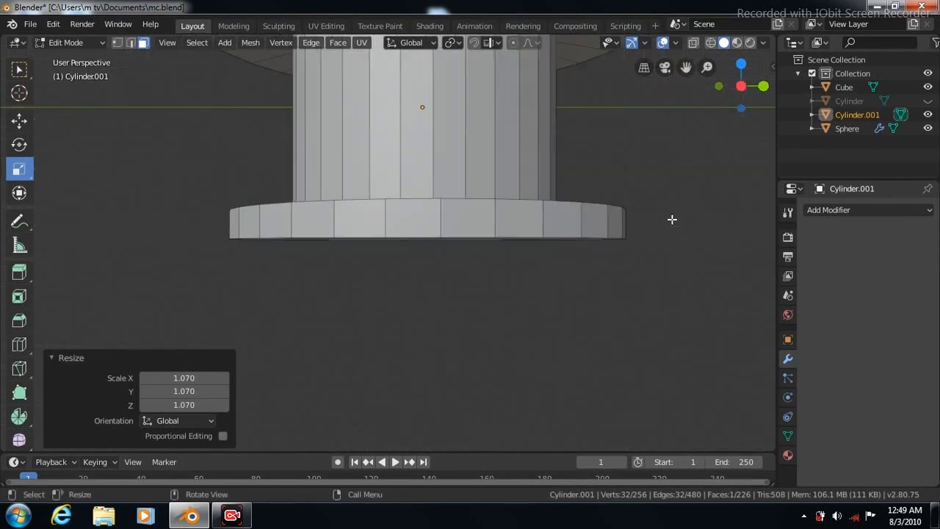
left_click(414, 206)
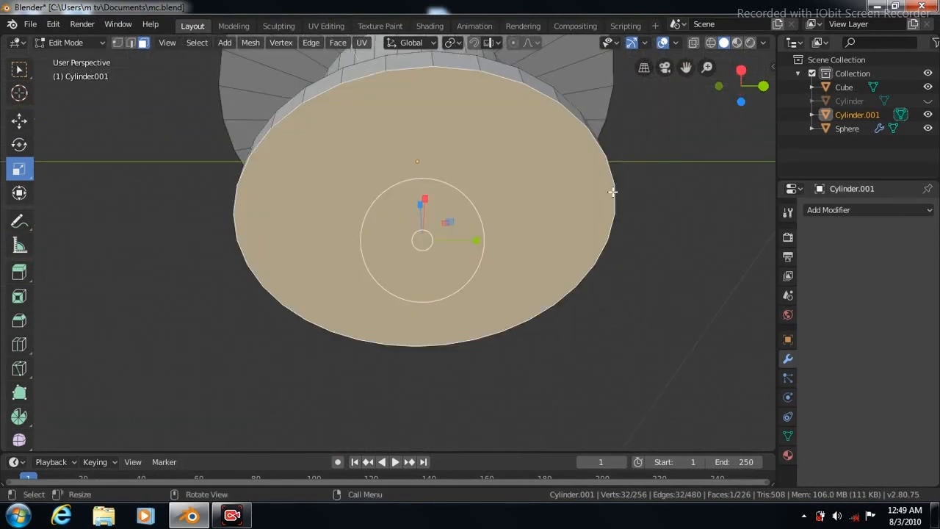
left_click(337, 43)
left_click(357, 106)
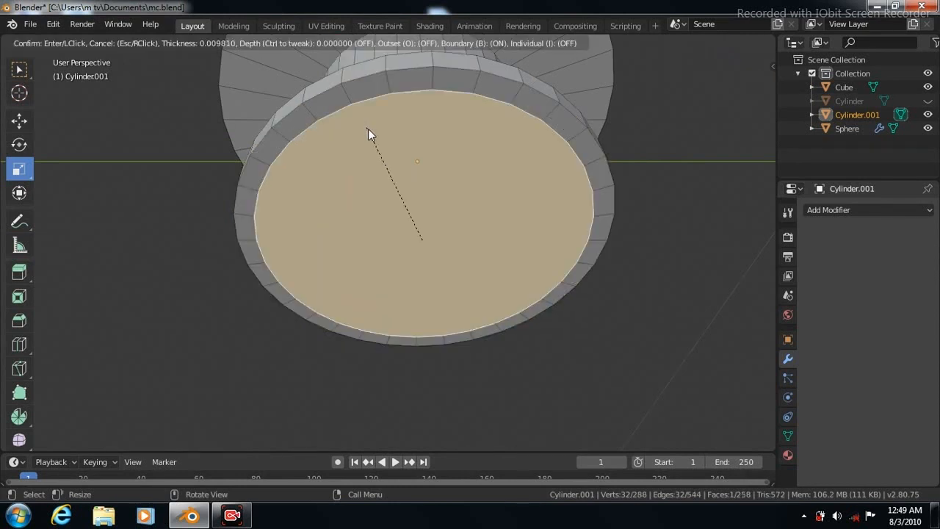
left_click(395, 192)
left_click(338, 43)
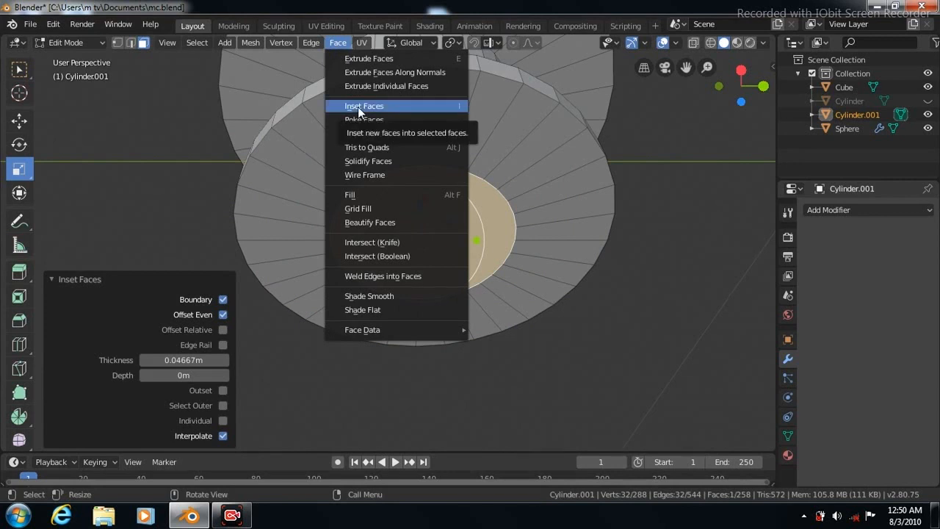
left_click(358, 107)
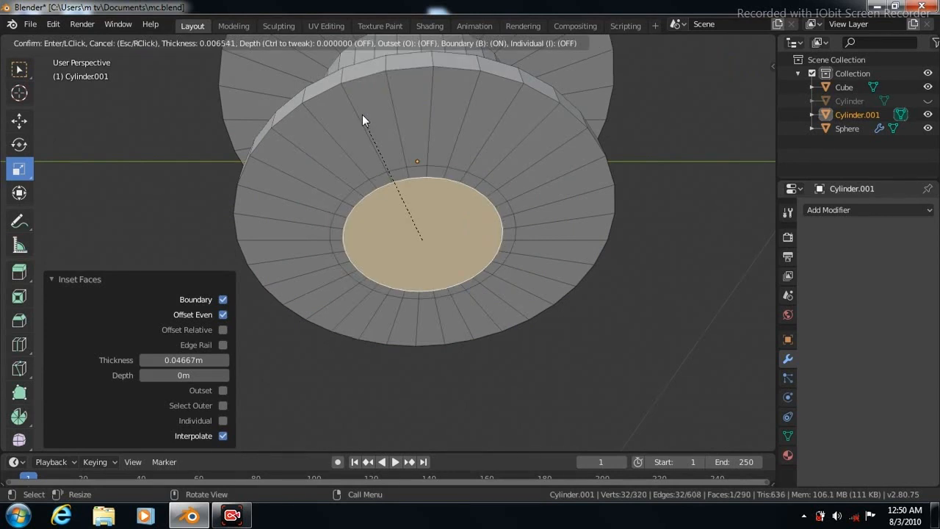
left_click(359, 110)
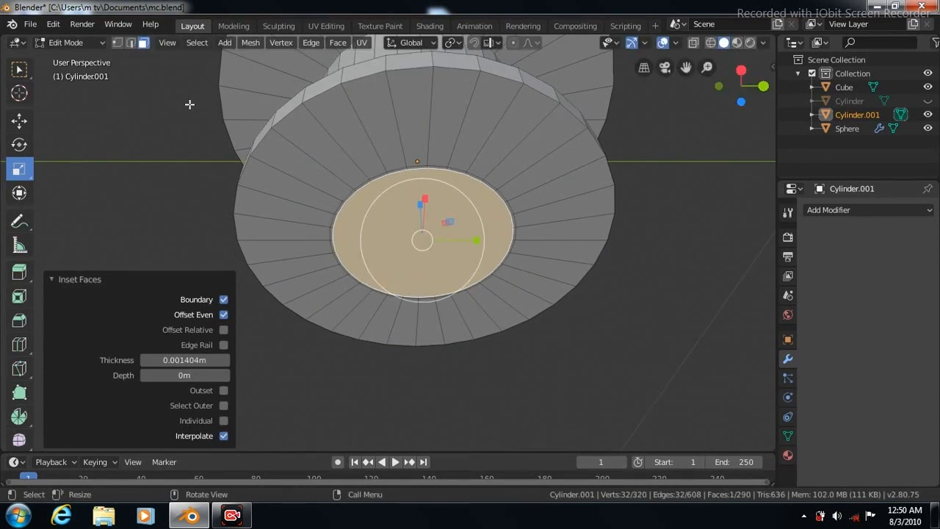
- Move the inner bottom face -0.0423 m along Z to form a lower neck, and save the file
key("KP_3")
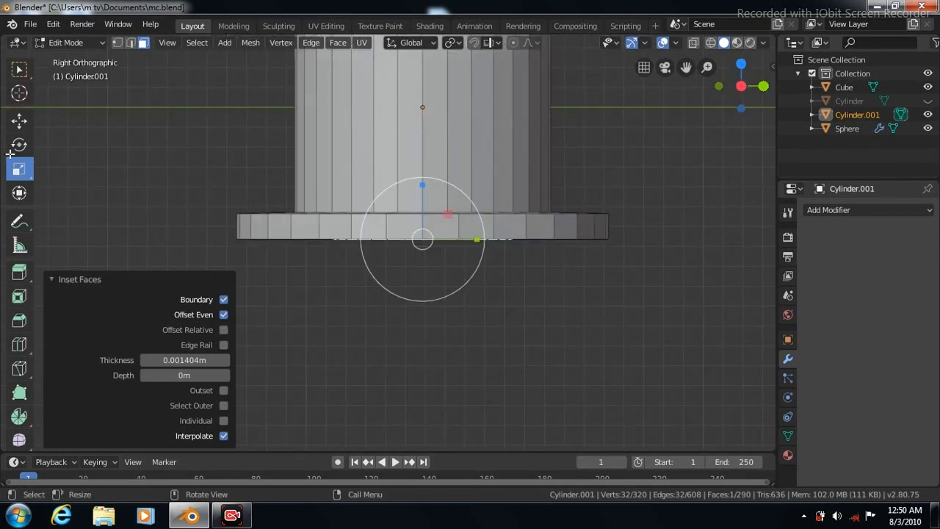
left_click(22, 123)
left_click_drag(422, 185, 428, 279)
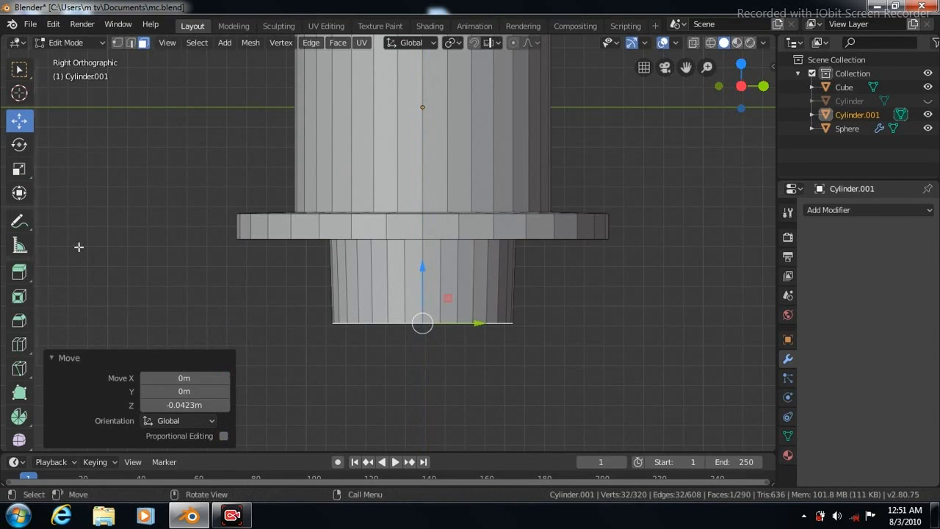
left_click(19, 169)
left_click(30, 25)
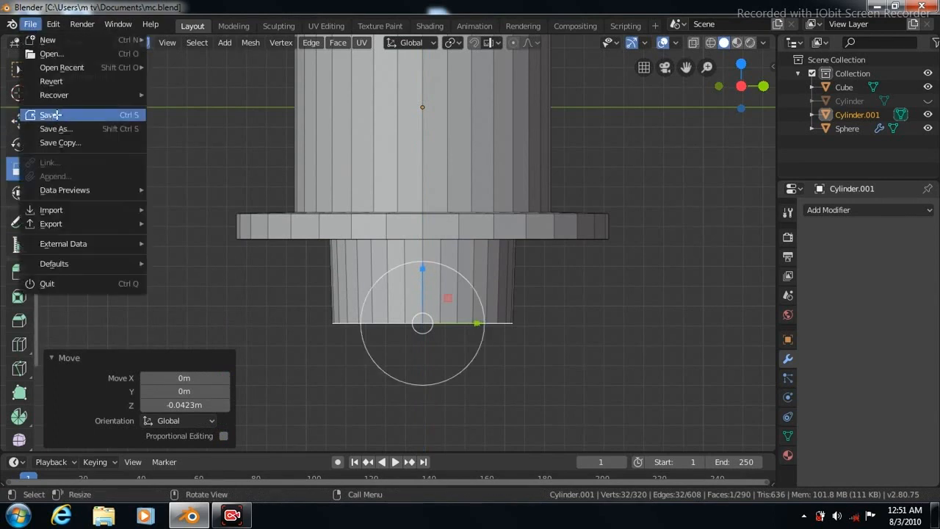
left_click(50, 115)
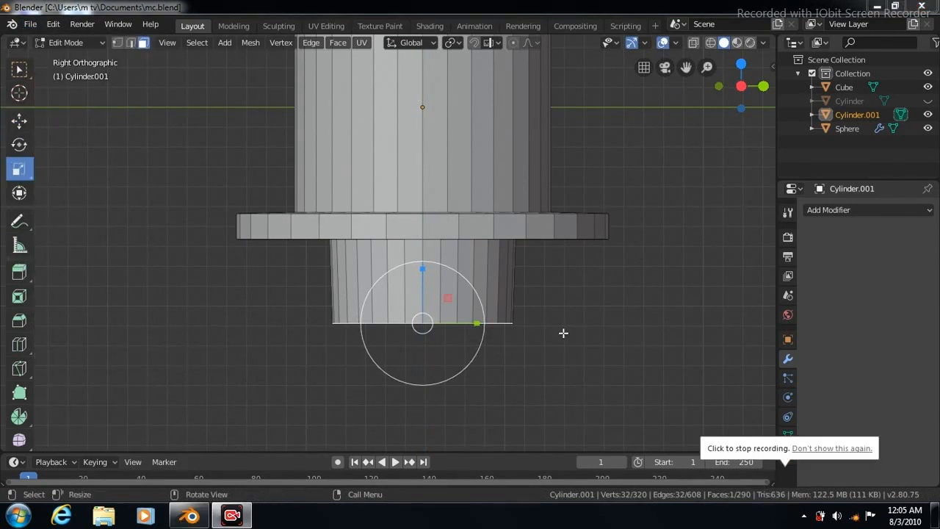
- Scale the lower neck's bottom face uniformly by 1.036 to straighten its sides
left_click(563, 333)
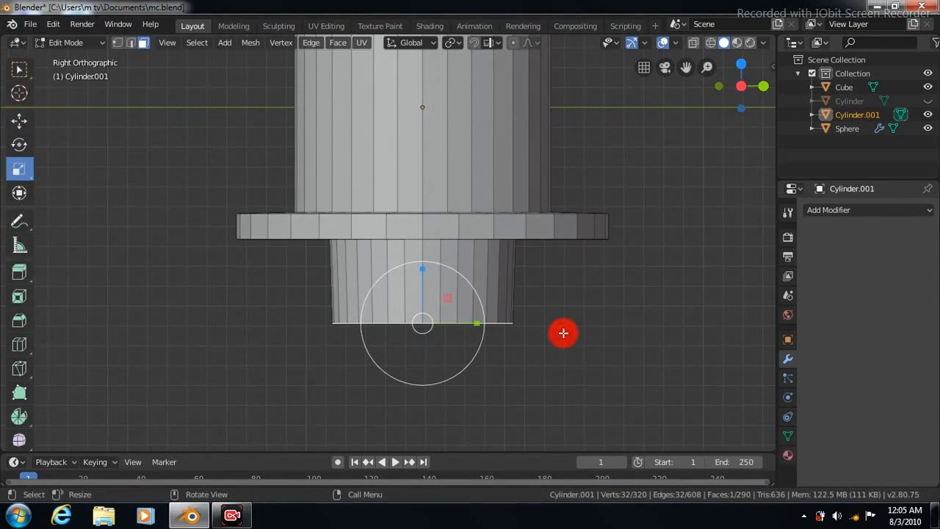
left_click(584, 341)
key("ctrl+z")
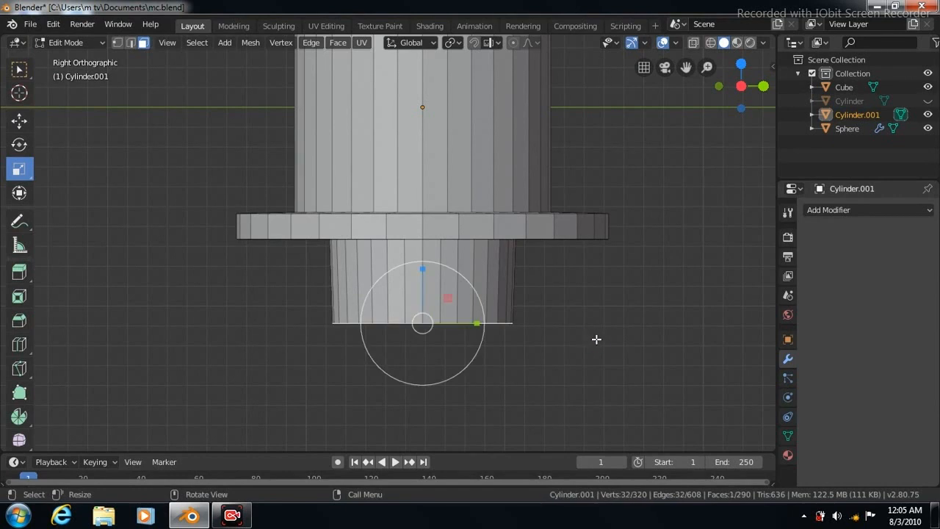
key("s")
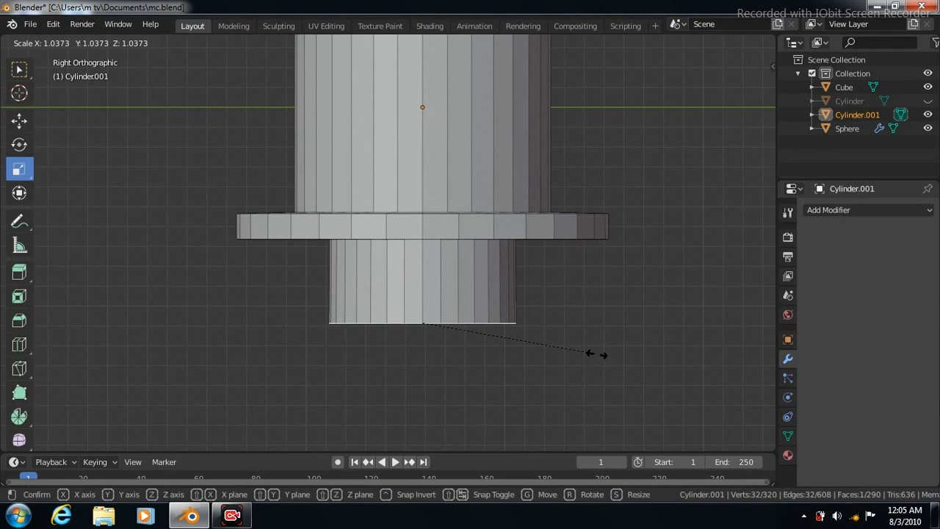
left_click(597, 357)
scroll(590, 401, "down", 2)
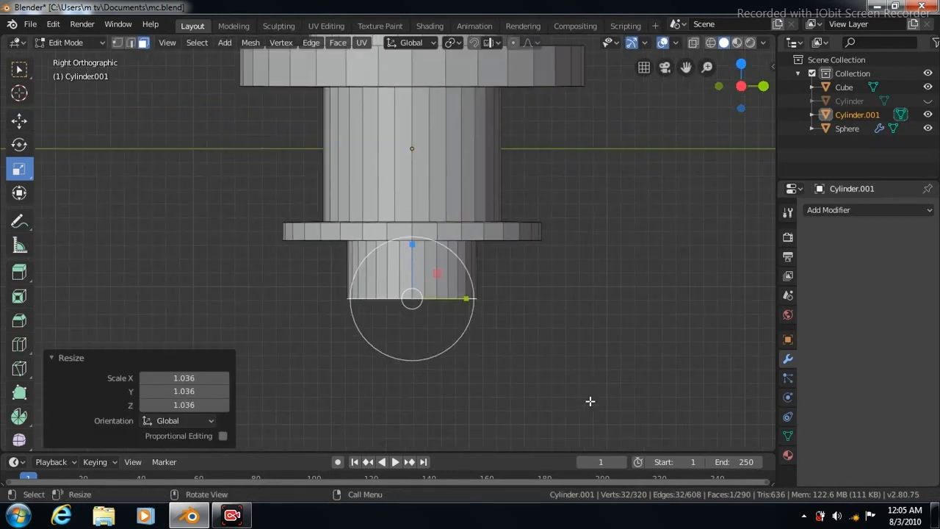
left_click_drag(685, 67, 685, 232)
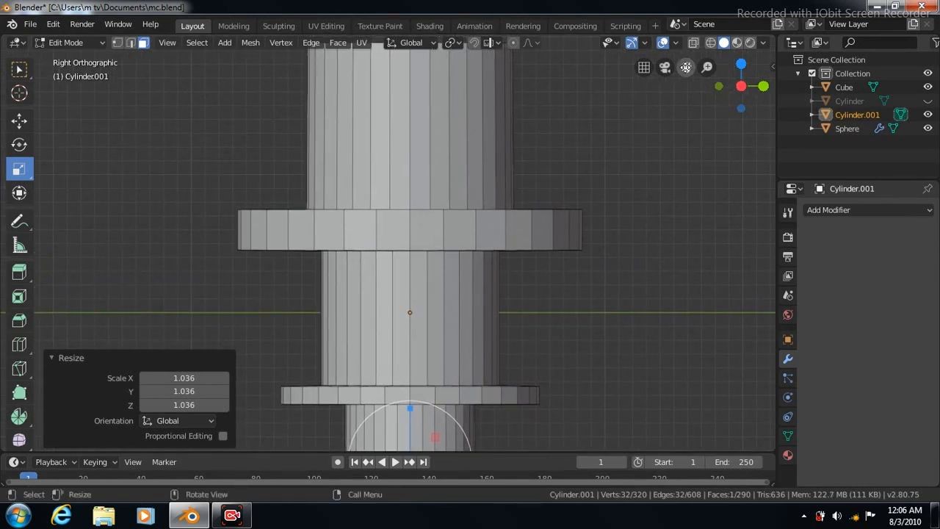
scroll(569, 187, "down", 1)
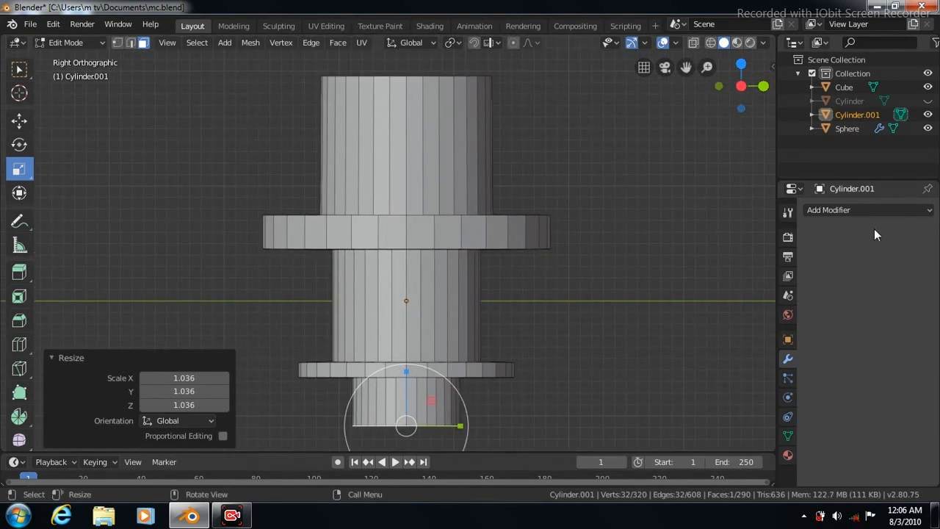
left_click(863, 210)
key("Tab")
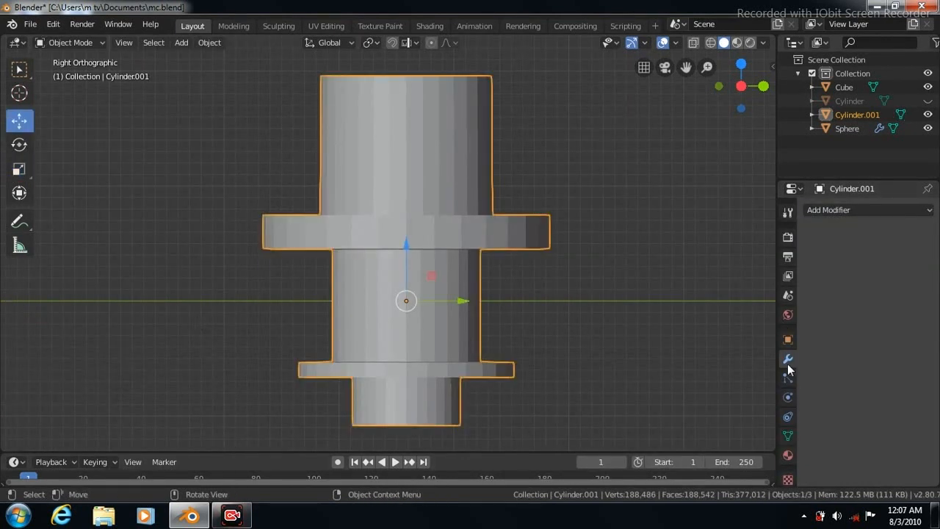
left_click(919, 211)
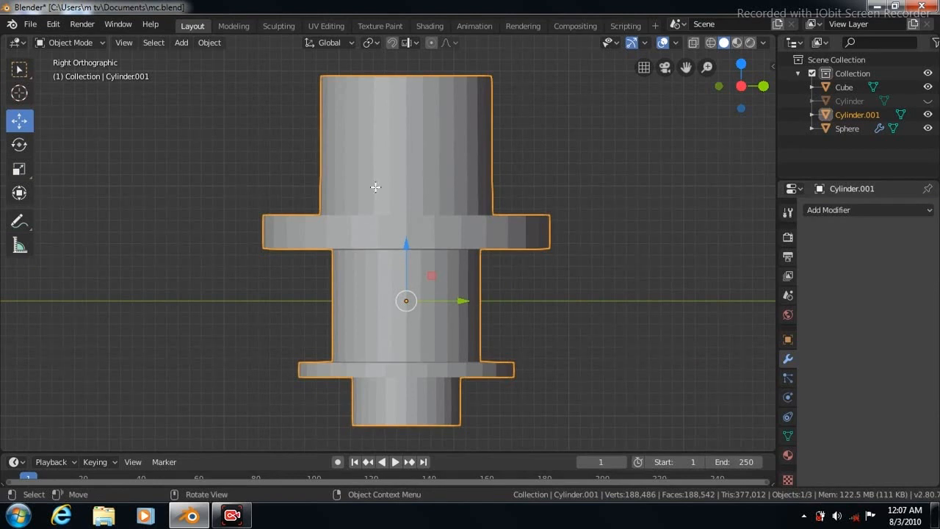
key("Tab")
right_click(373, 194)
key("Escape")
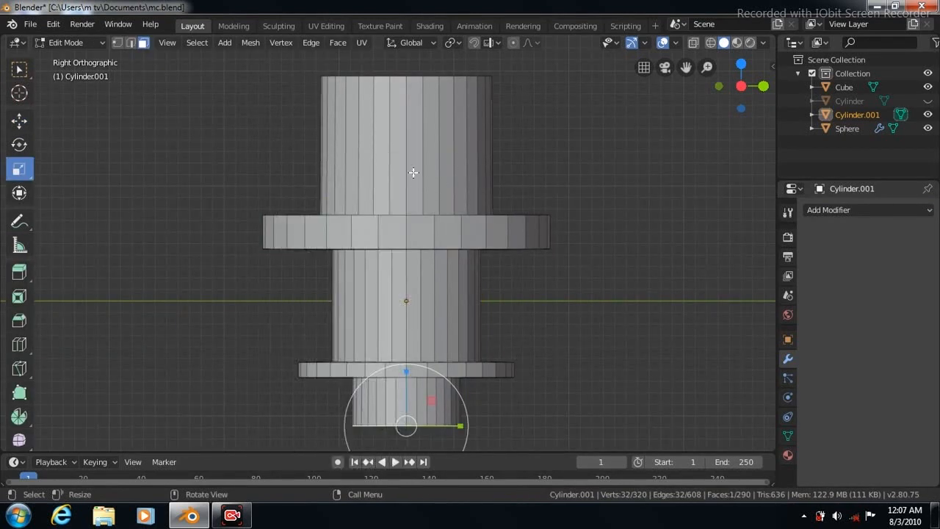
- Apply smooth shading to the flanged part in Object Mode and enable Auto Smooth at 30°
key("Tab")
right_click(397, 155)
left_click(397, 156)
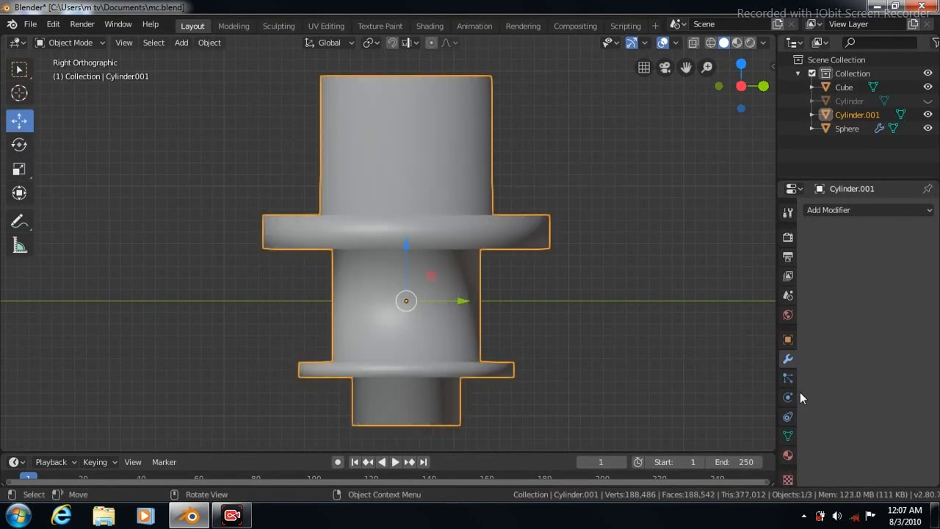
left_click(787, 436)
left_click(828, 462)
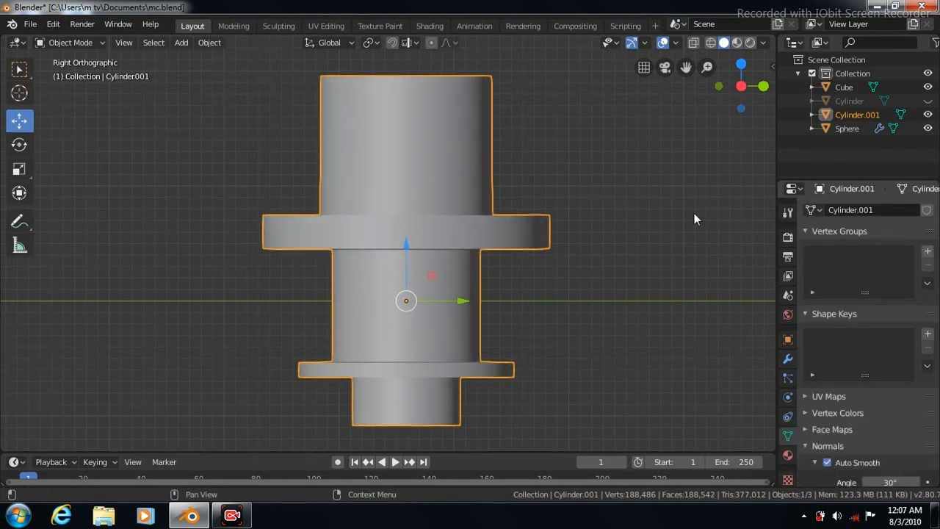
- Move the flanged part along Y and Z to just outside the upper end of the bracket's +Y arm, finishing with a 1.75 m rise in Z
scroll(619, 314, "down", 7)
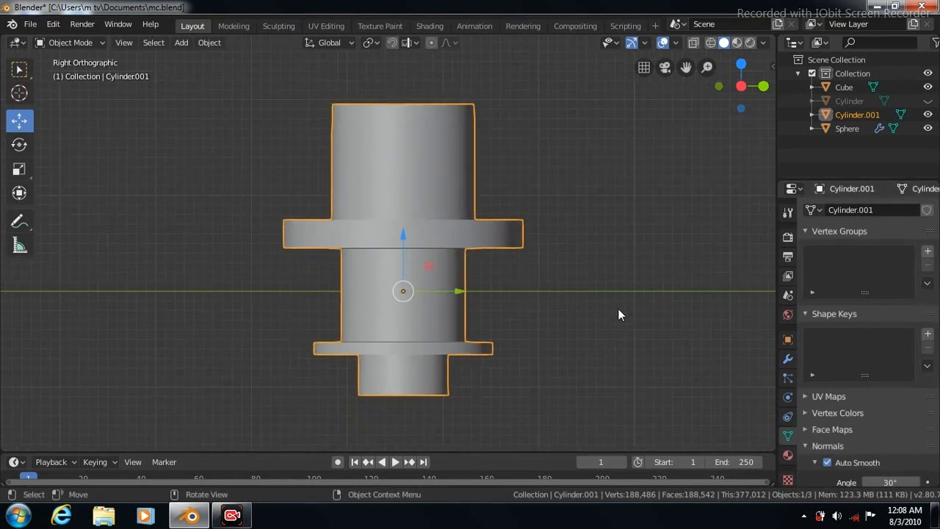
scroll(619, 314, "down", 3)
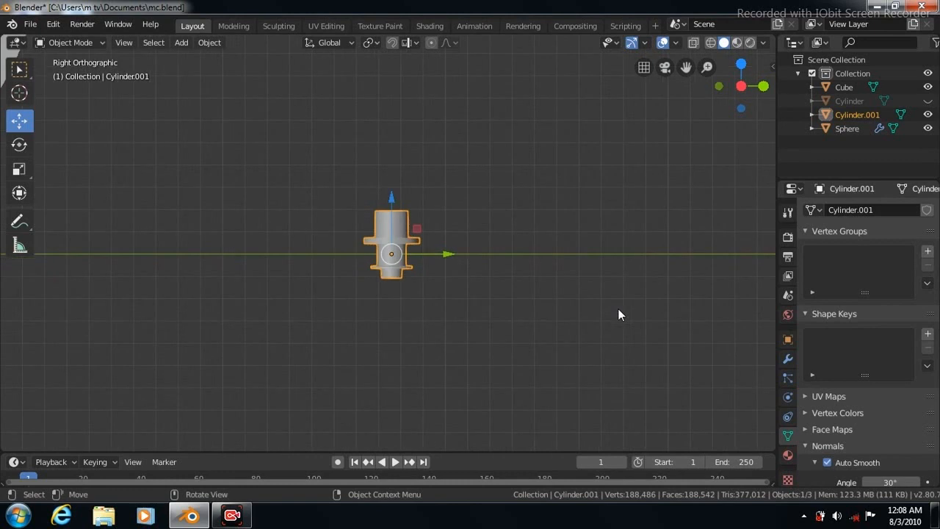
left_click_drag(390, 193, 379, 48)
left_click_drag(447, 108, 250, 129)
left_click_drag(685, 68, 831, 29)
left_click_drag(616, 335, 610, 440)
- Duplicate the flanged part to the bracket's opposite arm, offset -2.88 m in Y and -0.0445 m in Z
key("shift+d")
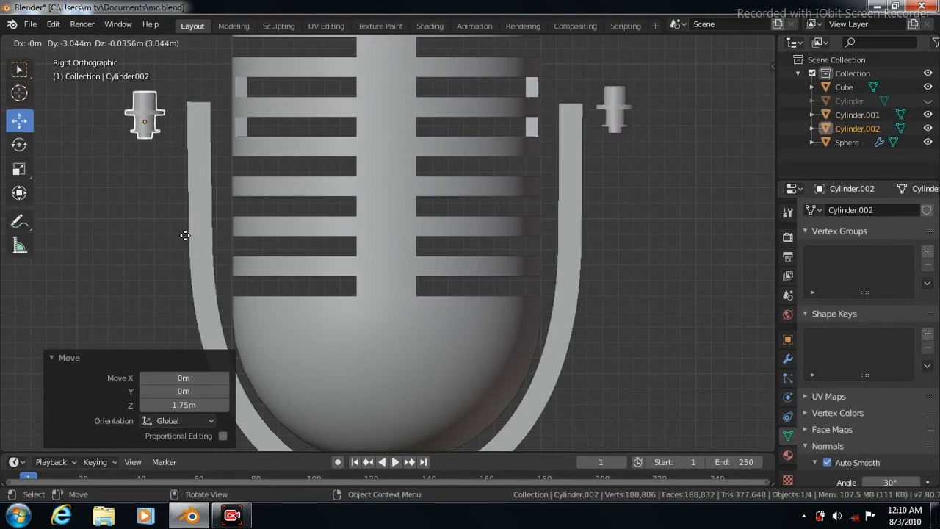
left_click(189, 238)
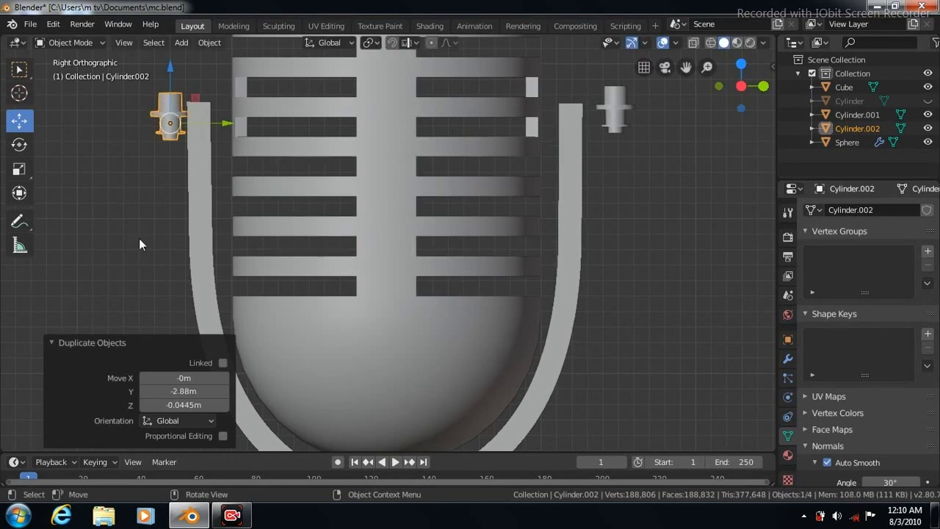
- Rotate the duplicated knob on the bracket's -Y arm by 90° about the view axis so it lies horizontally
left_click(20, 147)
left_click_drag(218, 165, 194, 185)
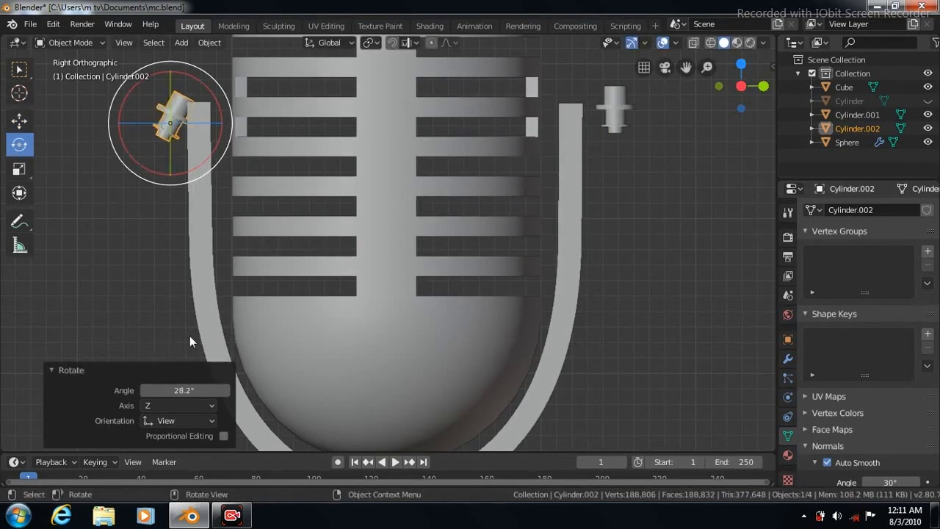
left_click(184, 390)
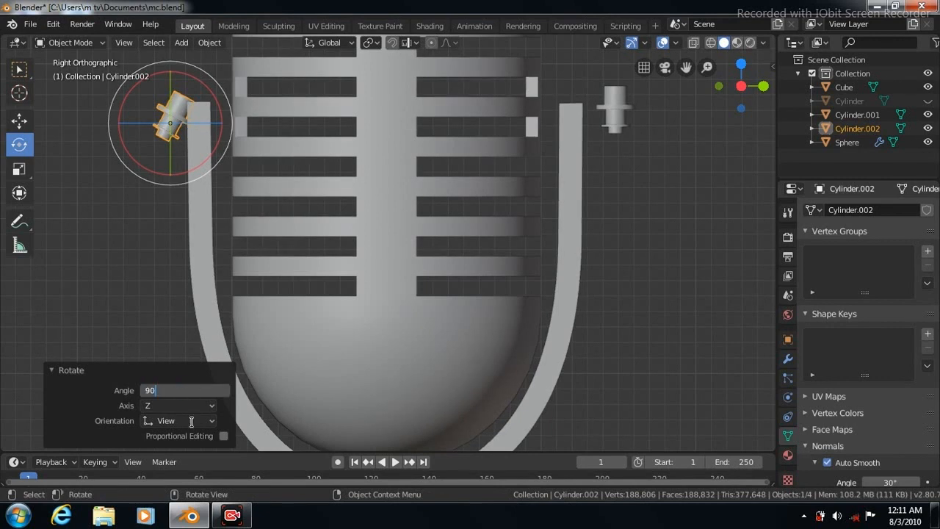
type("90")
key("Return")
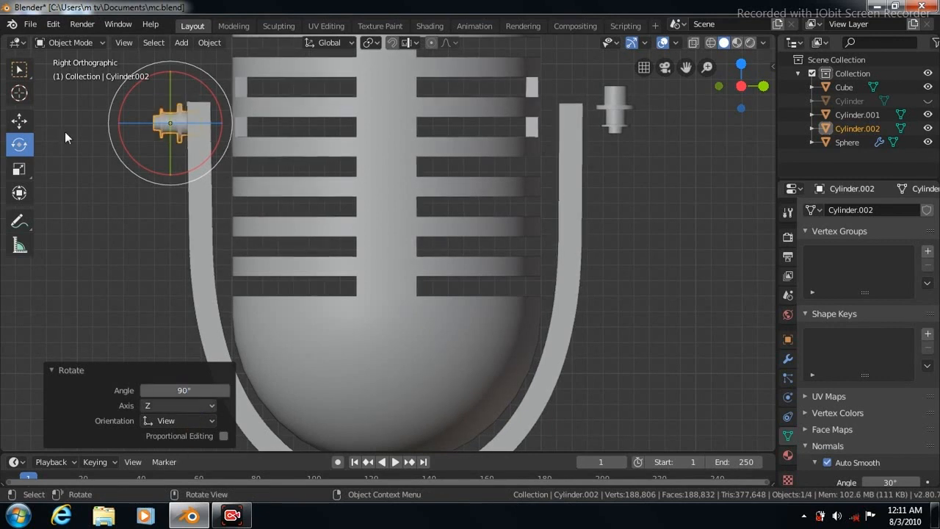
- Move the -Y knob 0.182 m along Y through the bracket arm and scale it uniformly by 1.618
left_click(20, 122)
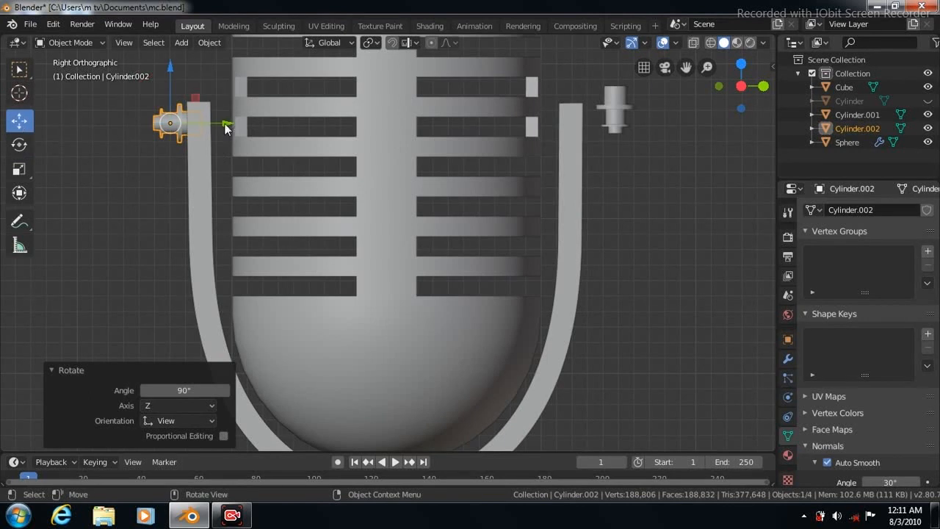
left_click_drag(226, 126, 261, 126)
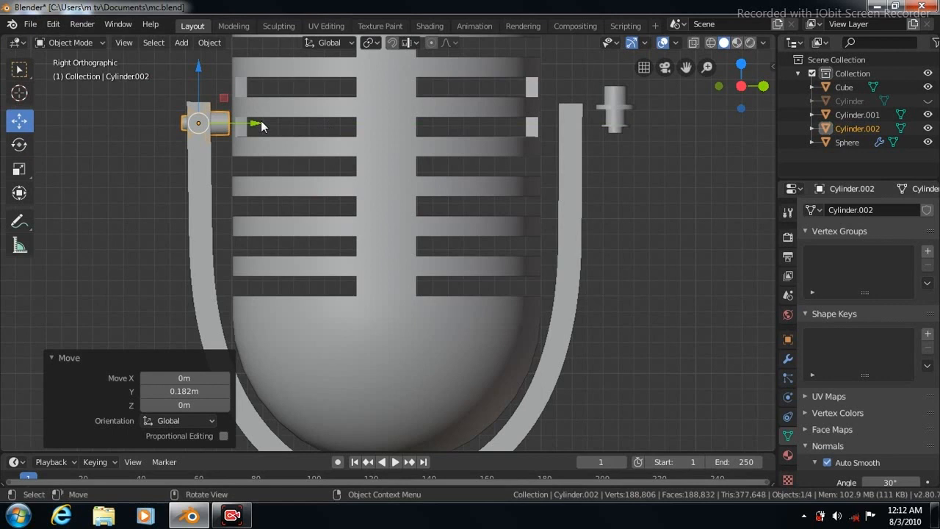
left_click(20, 171)
key("s")
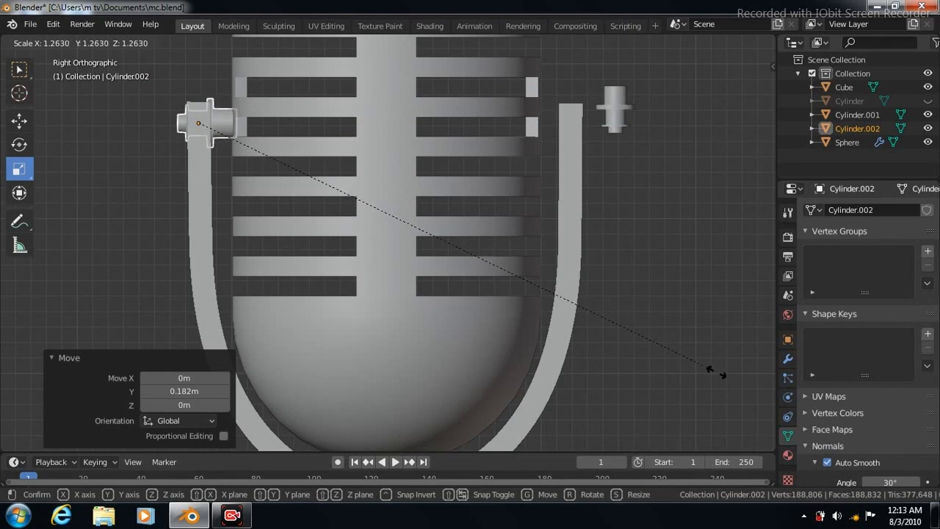
left_click(65, 447)
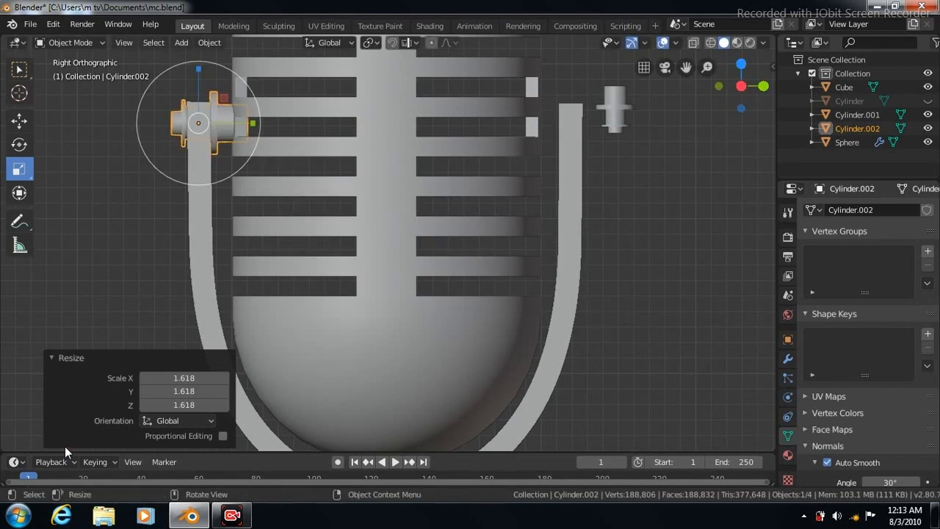
- Delete the small unrotated knob beside the bracket's +Y arm
left_click(614, 105)
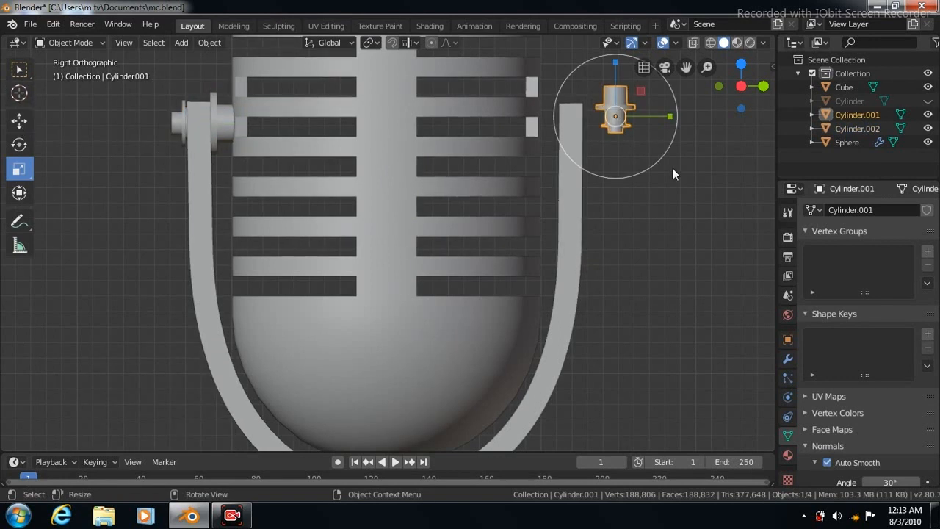
right_click(619, 114)
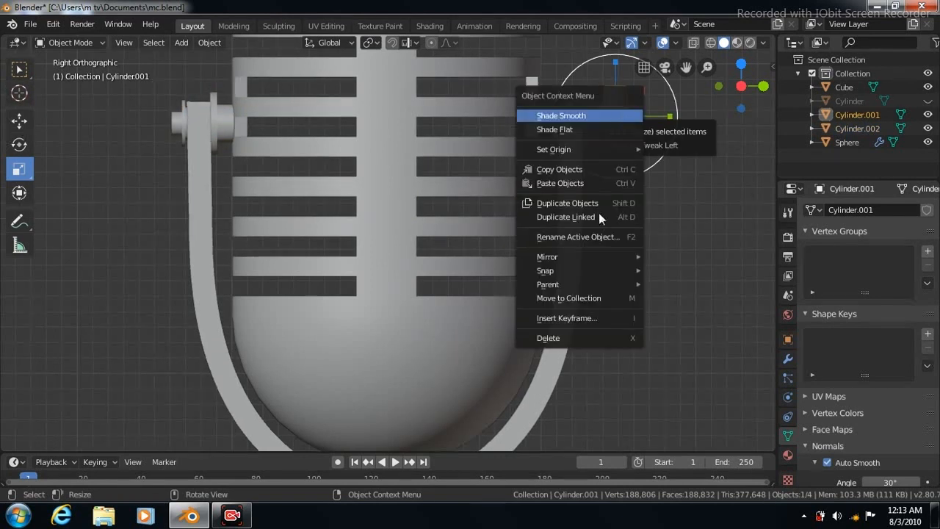
left_click(575, 337)
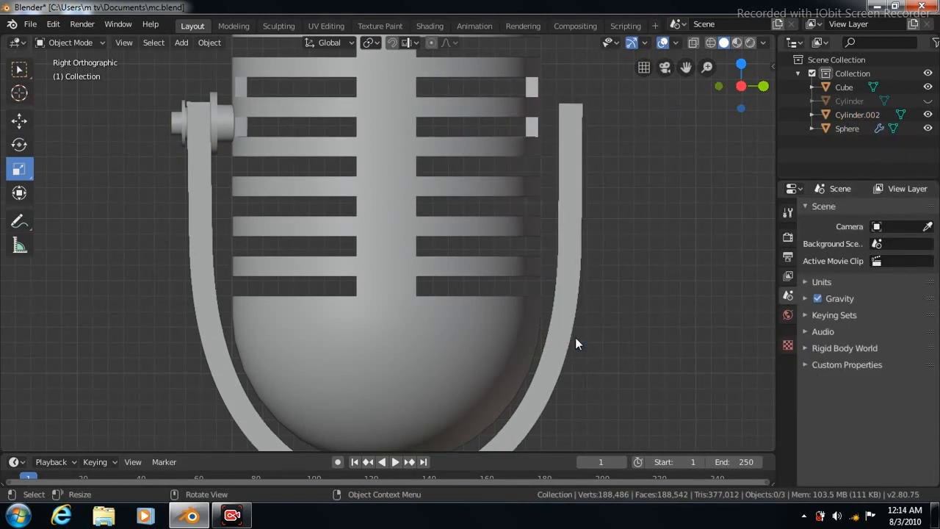
- Duplicate the enlarged knob to the bracket's +Y arm, offset 2.53 m in Y and 0.0089 m in Z
left_click(219, 126)
key("shift+d")
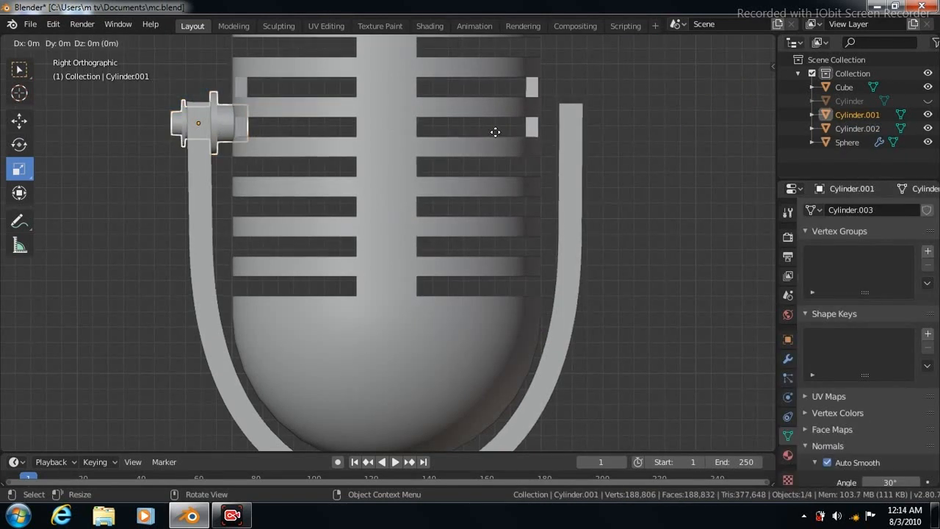
left_click(610, 124)
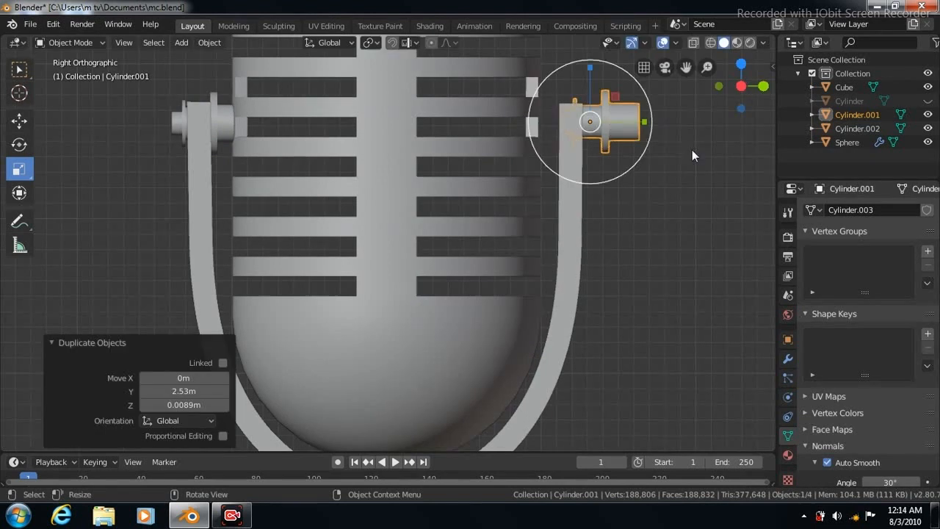
- Rotate the +Y knob by -180° about the view axis so its wider end faces the capsule
left_click(18, 149)
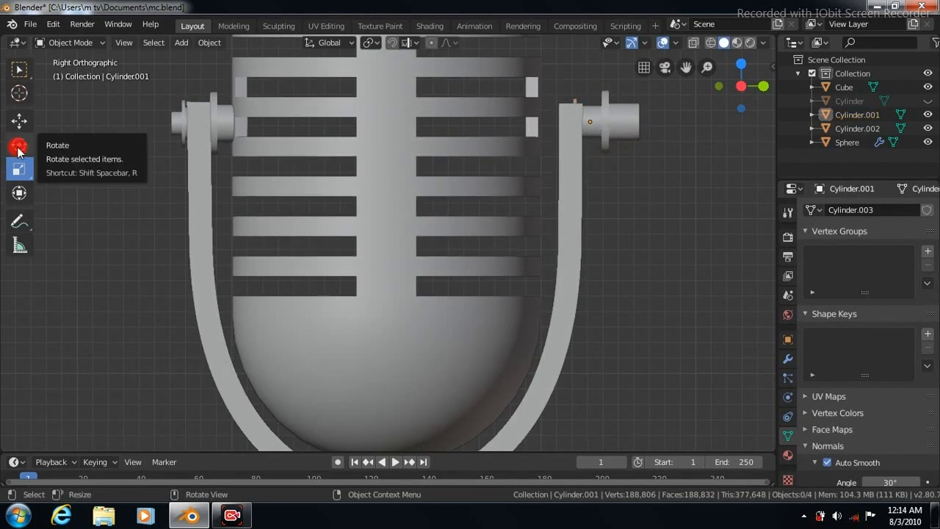
left_click(19, 150)
left_click(612, 123)
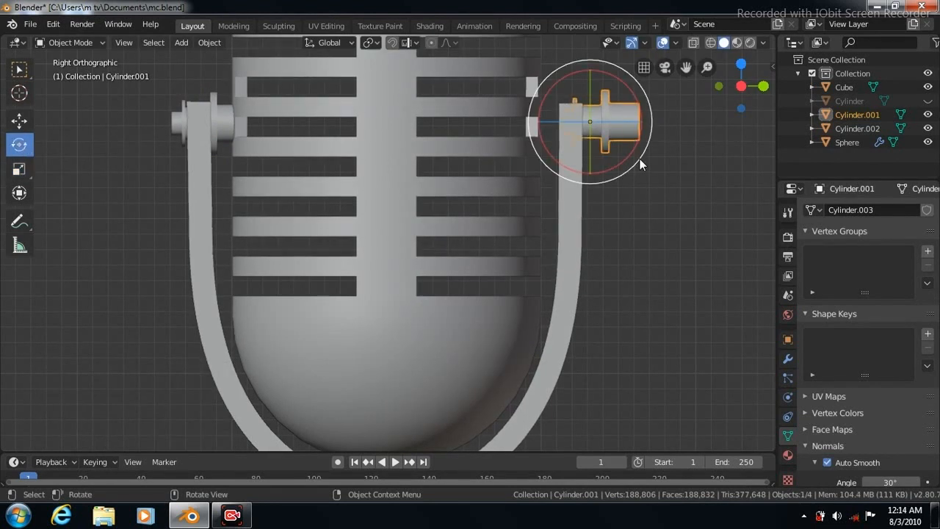
left_click_drag(641, 152, 649, 129)
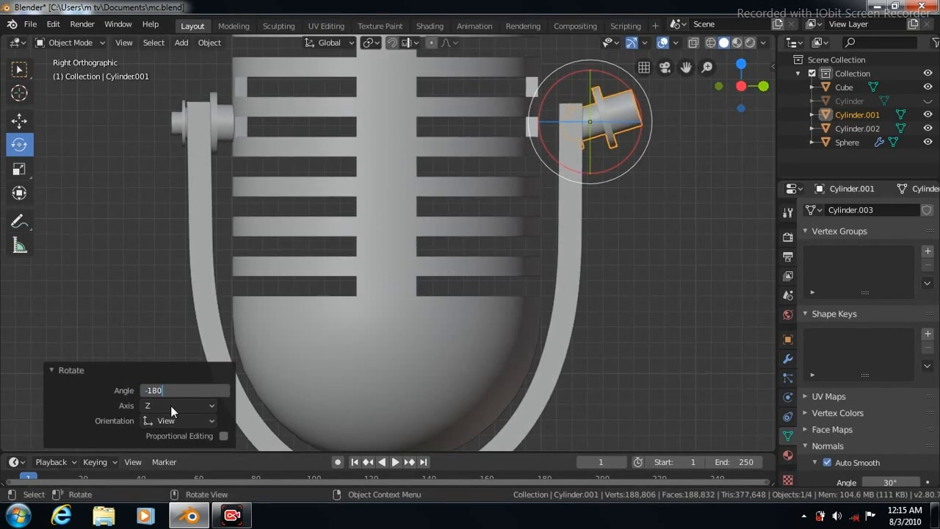
key("Return")
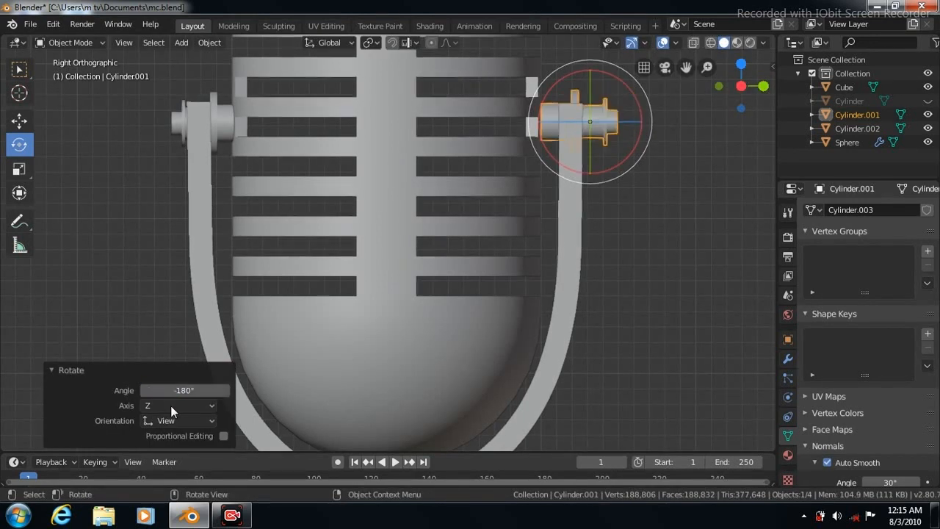
- Move the +Y knob -0.129 m along Y so it passes through the bracket arm, then deselect it
left_click(20, 121)
left_click_drag(645, 125, 626, 129)
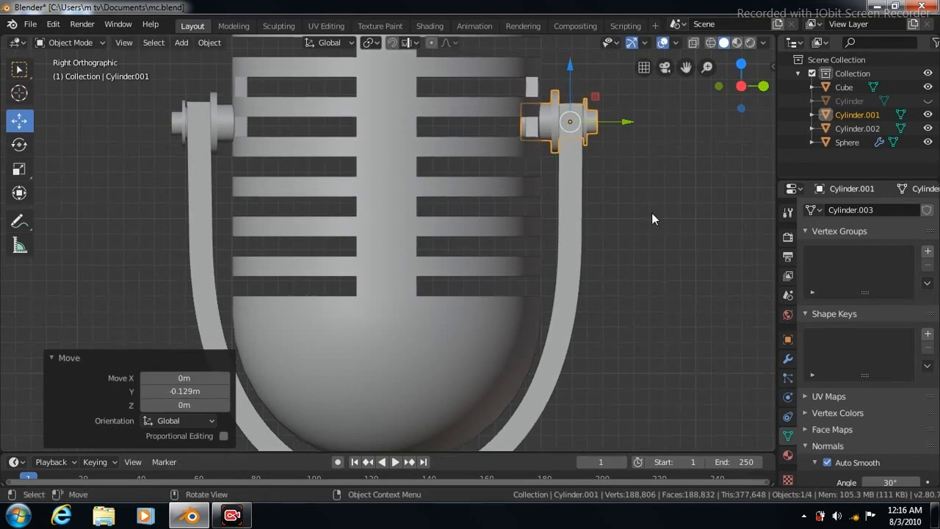
left_click(689, 238)
- Duplicate the +Y knob to just below the bracket, offset -0.598 m in Y and -2.88 m in Z
scroll(660, 234, "down", 5)
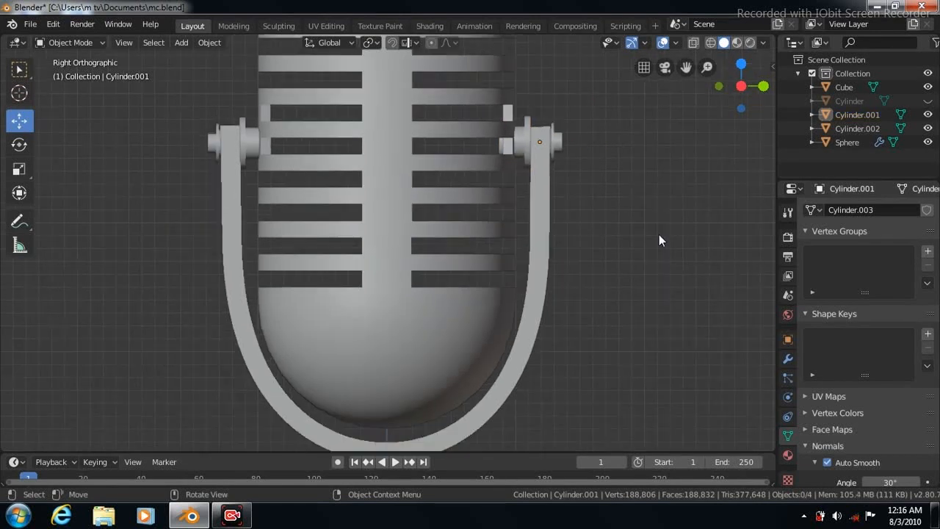
left_click(453, 194)
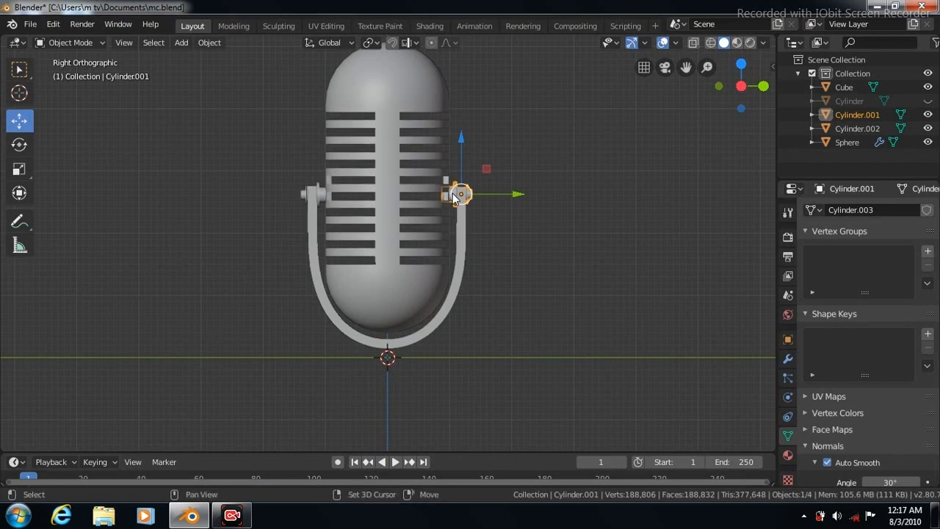
key("shift+d")
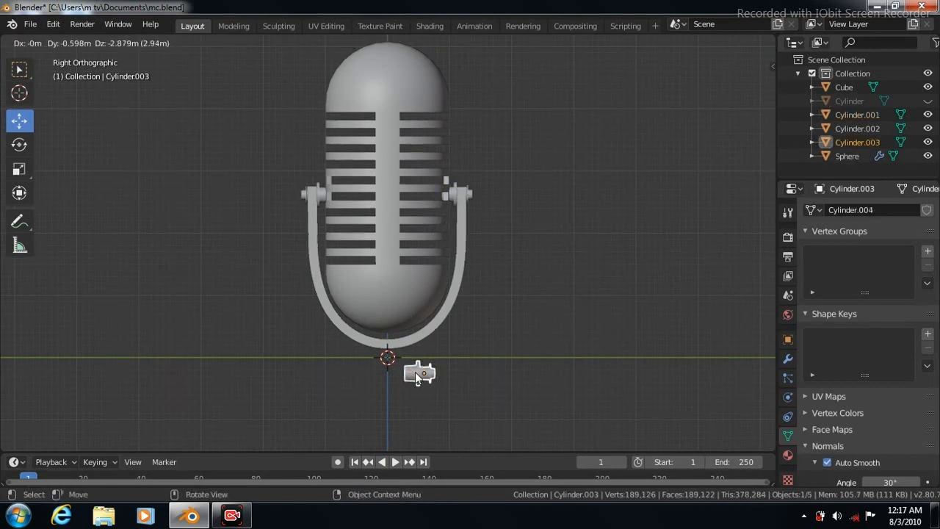
left_click(415, 372)
- Rotate the duplicated knob below the bracket by -90° about the view axis so it stands vertically
left_click(19, 147)
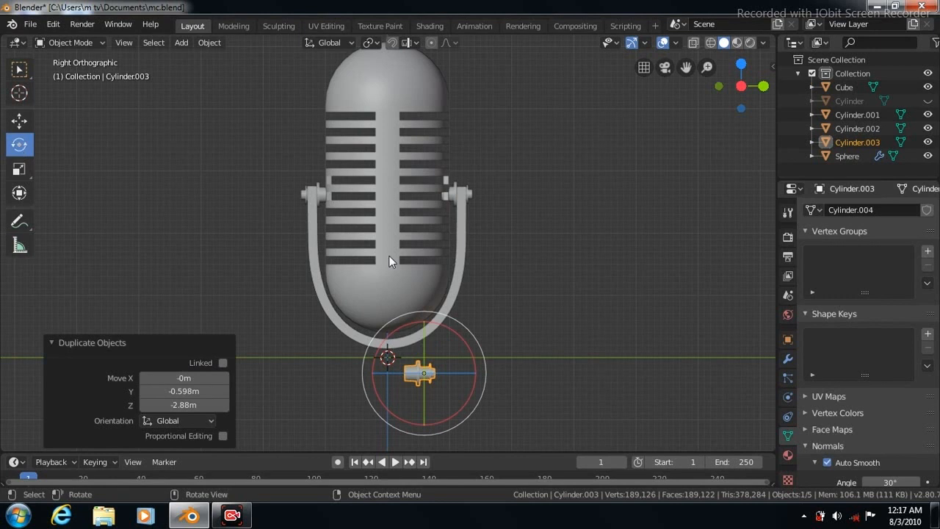
left_click_drag(485, 362, 463, 406)
left_click(183, 388)
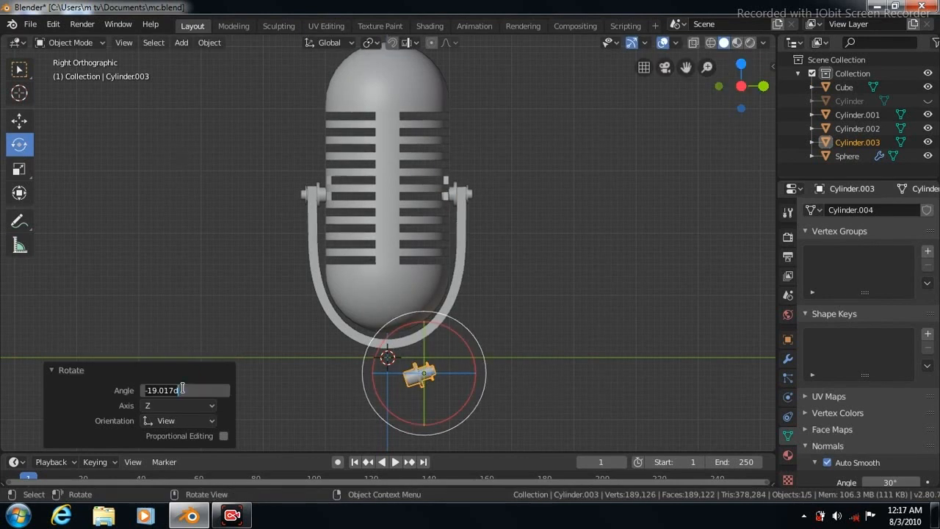
key("Return")
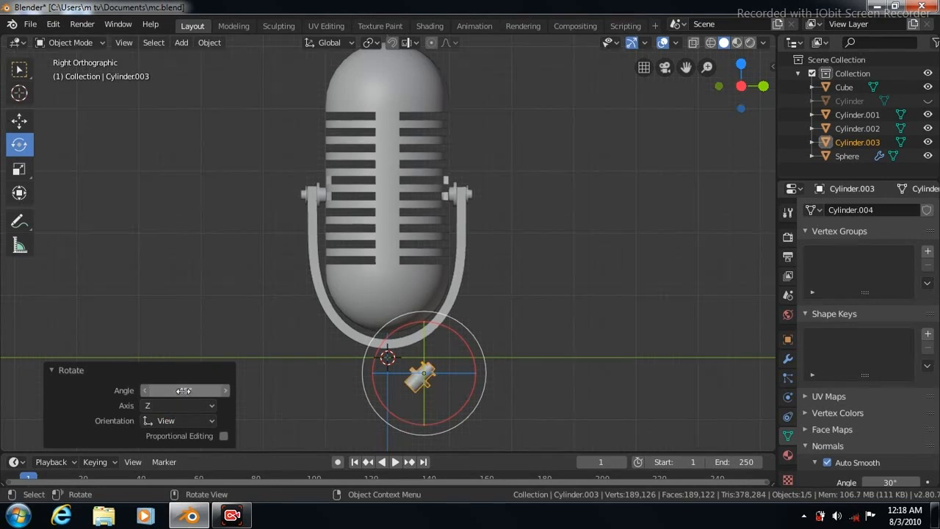
left_click(183, 391)
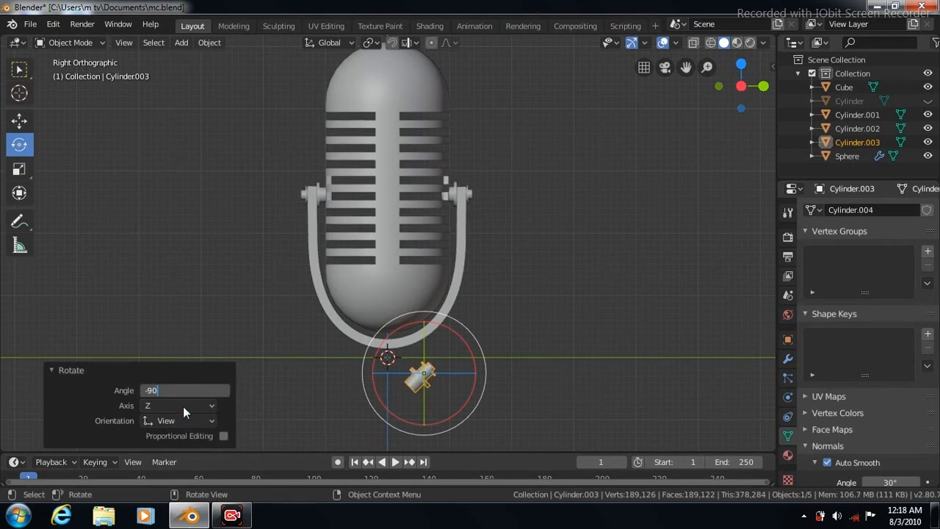
key("Return")
- Move the vertical knob along Y and Z into the bracket's bottom centre, finishing with a 0.0775 m rise in Z
left_click(19, 122)
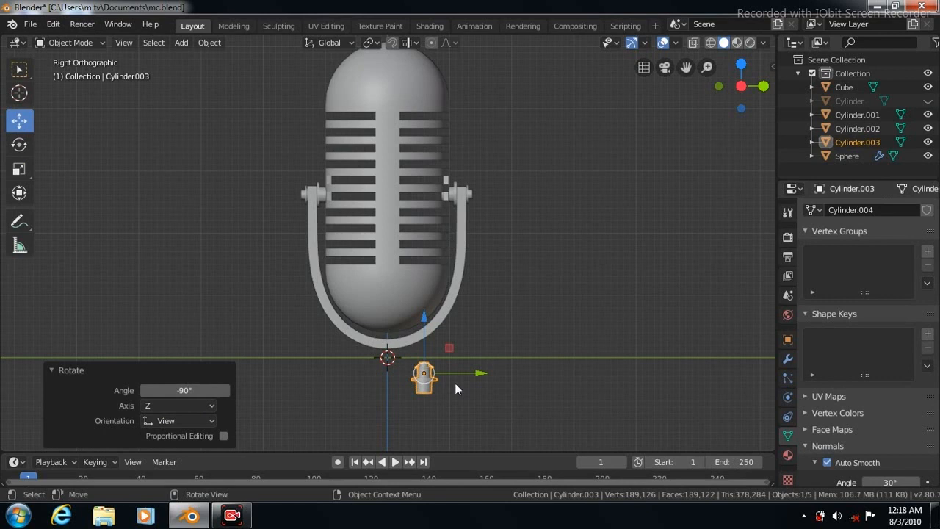
left_click_drag(478, 373, 441, 364)
left_click_drag(385, 310, 386, 292)
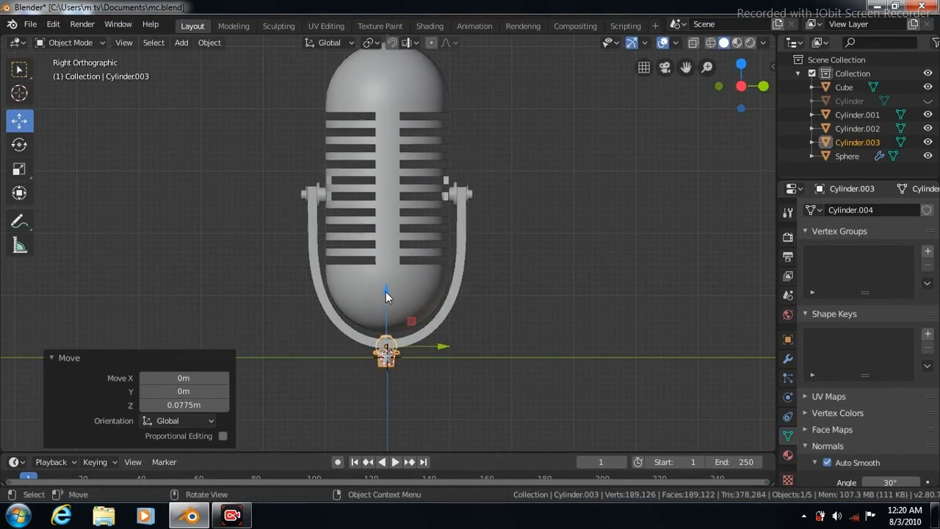
left_click(586, 286)
- Unhide the perforated mesh cylinder and place the 3D cursor in empty space on the bracket's -Y side
left_click(19, 93)
left_click(468, 365)
left_click(928, 101)
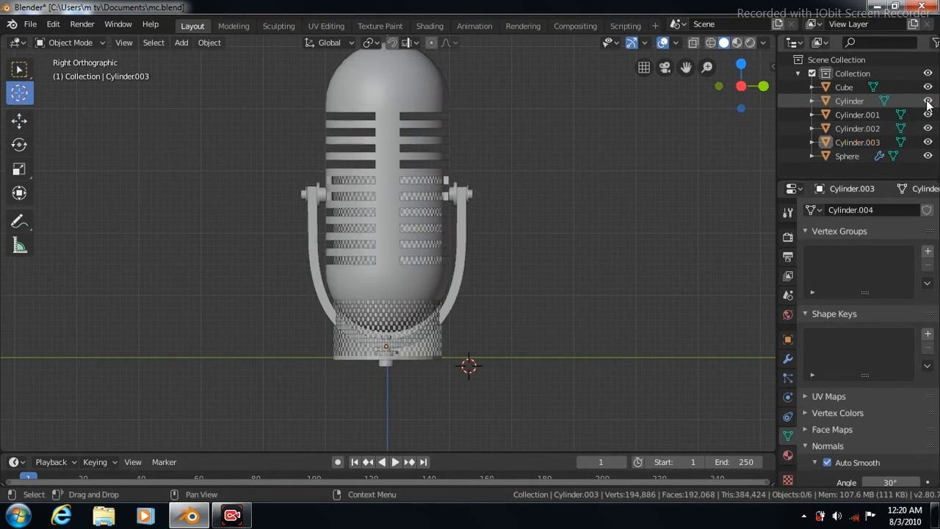
left_click(352, 357)
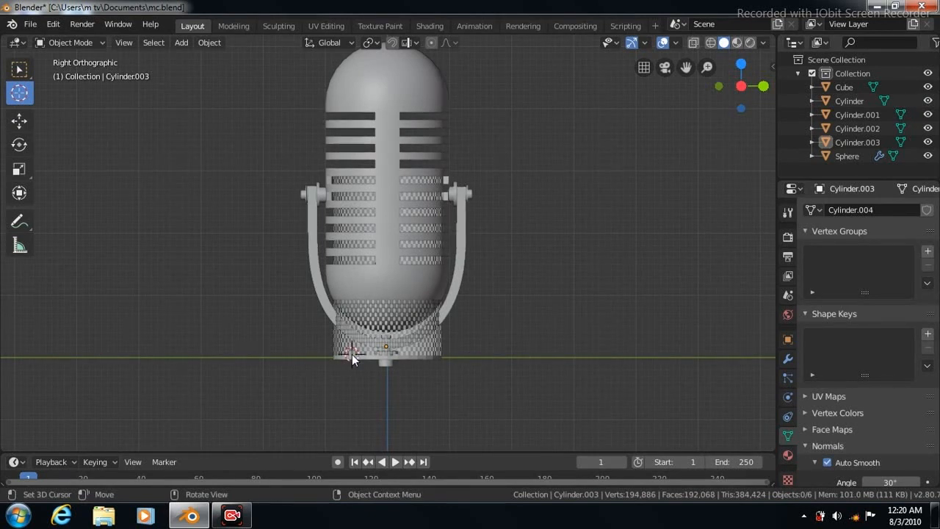
left_click(240, 340)
- Raise the perforated mesh cylinder along Z until it sits behind all the capsule's slots, and deselect it
left_click(19, 120)
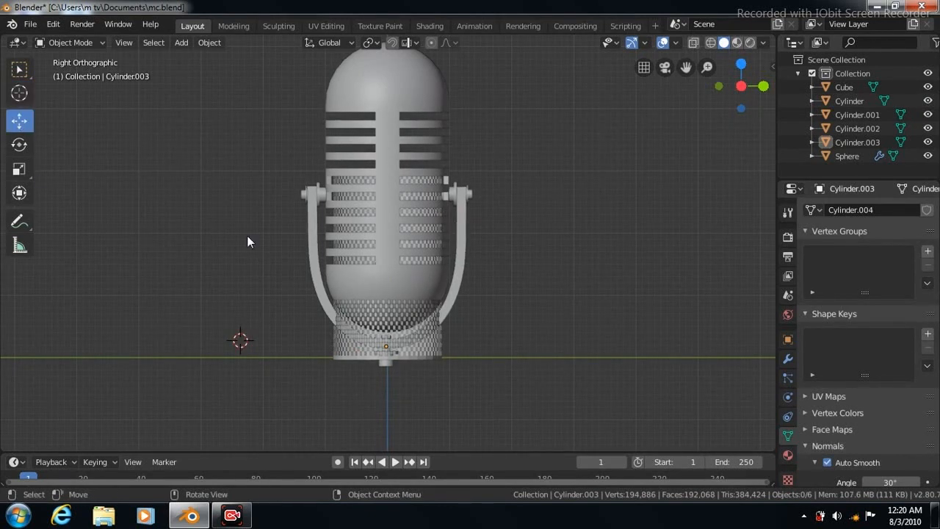
left_click(417, 351)
left_click_drag(388, 210, 387, 139)
left_click(572, 200)
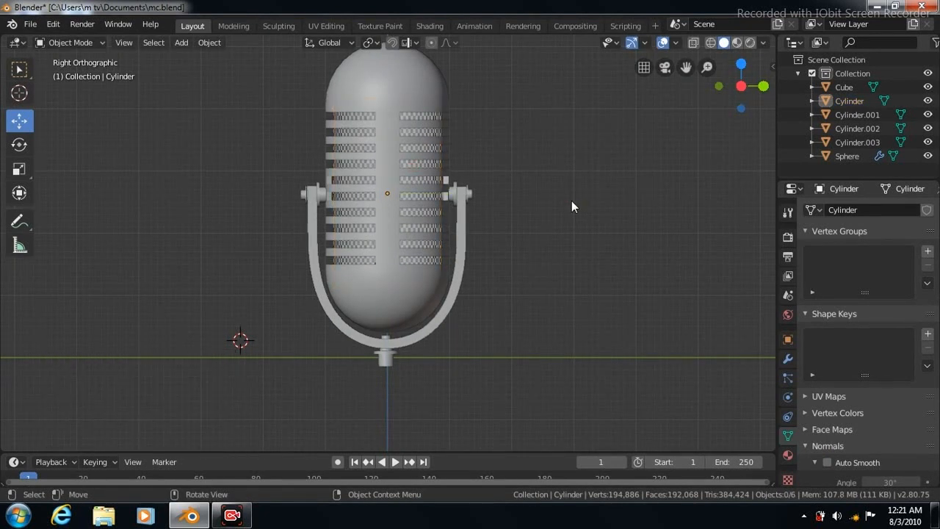
- Set the solid viewport shading's studio lighting to the third, bluish preset
left_click(765, 43)
left_click(707, 142)
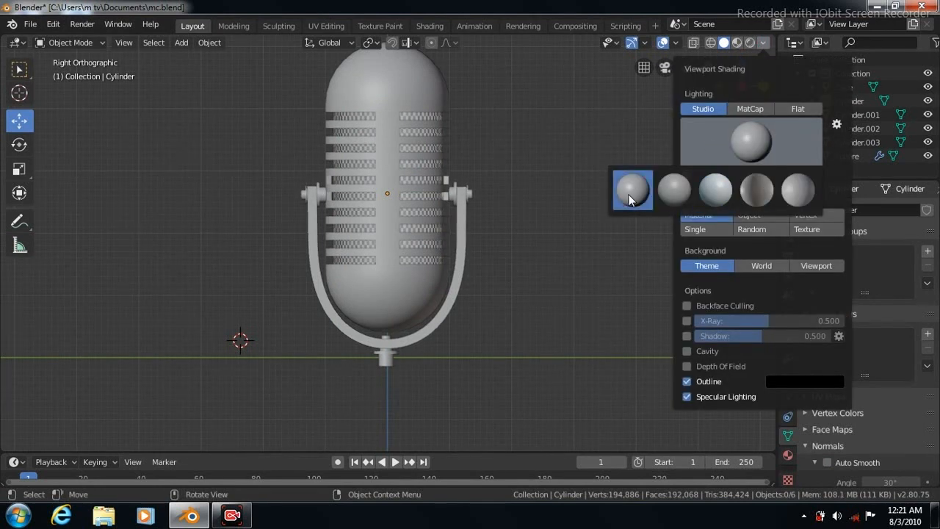
left_click(630, 200)
left_click(706, 136)
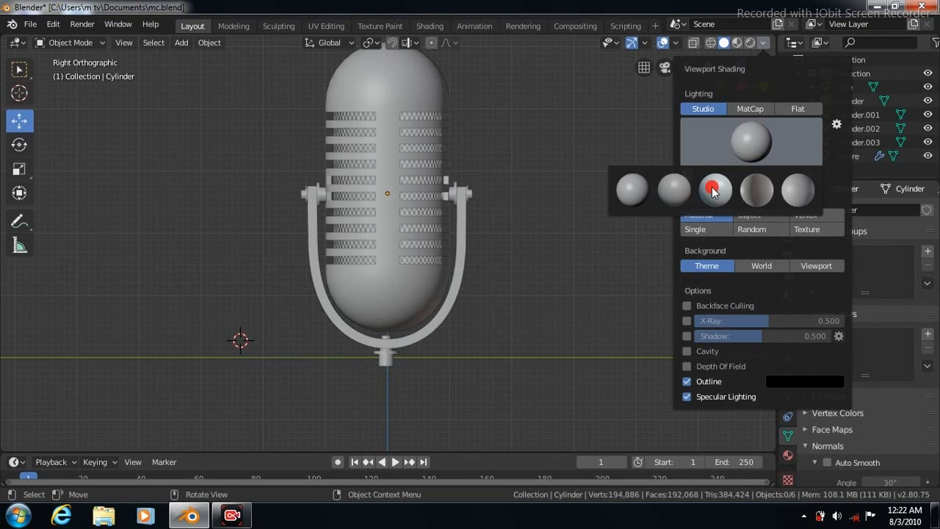
left_click(713, 189)
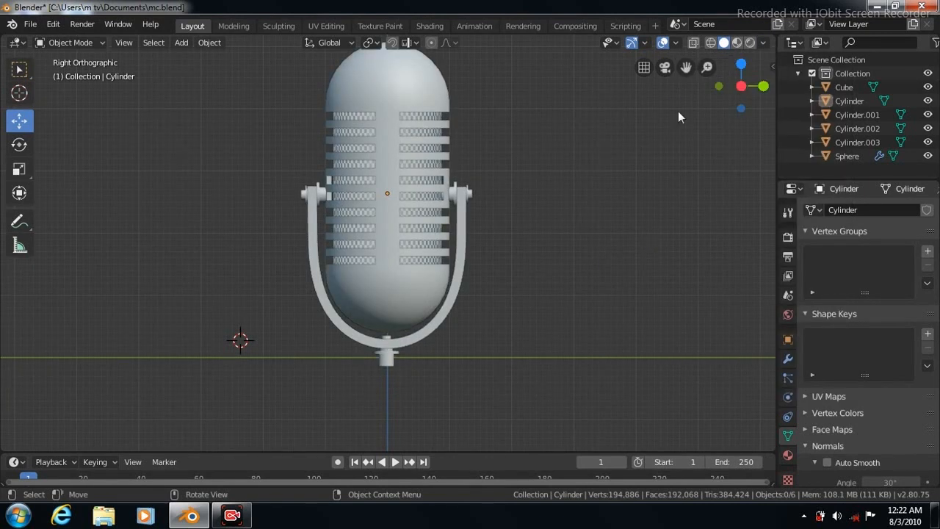
- Examine the assembled microphone from the front, above, the side and below
left_click_drag(689, 67, 683, 124)
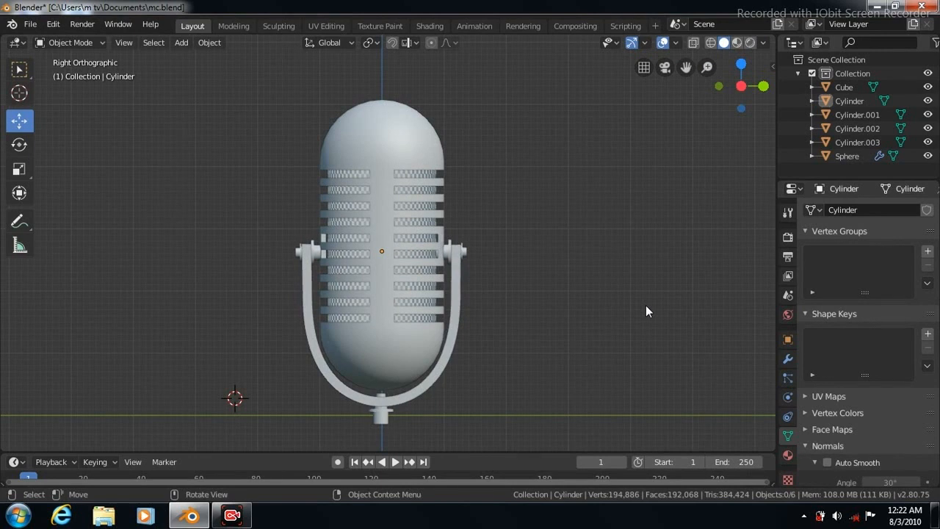
key("KP_2")
key("KP_8")
key("KP_8")
key("KP_8")
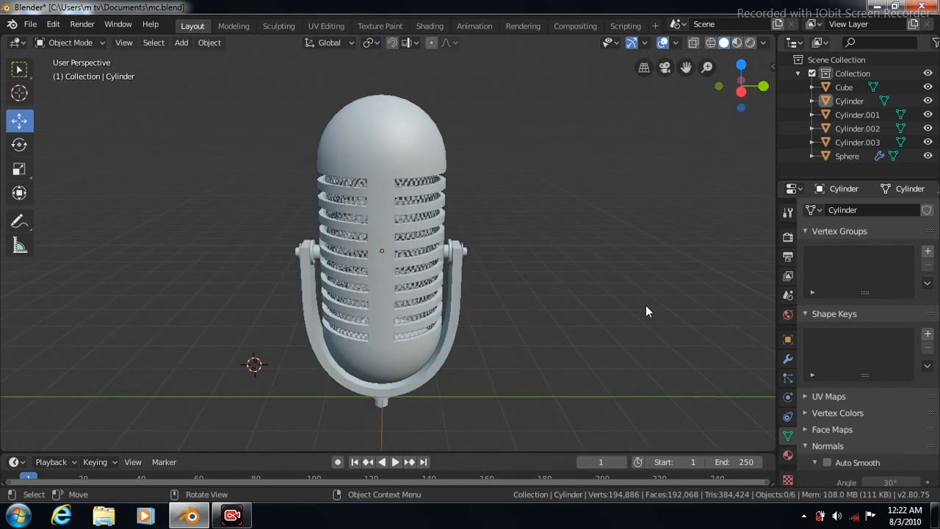
key("KP_4")
key("KP_4")
key("KP_4")
key("KP_4")
key("KP_4")
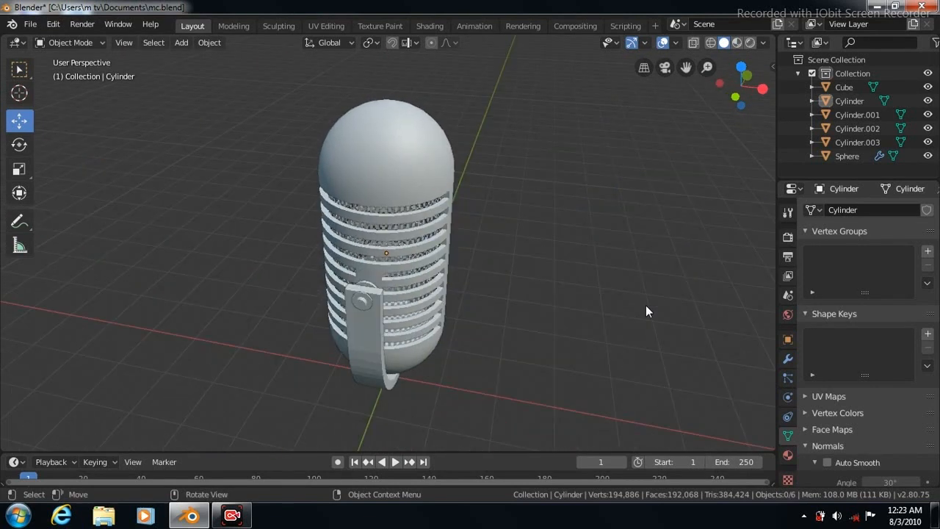
key("KP_2")
key("KP_2")
key("KP_2")
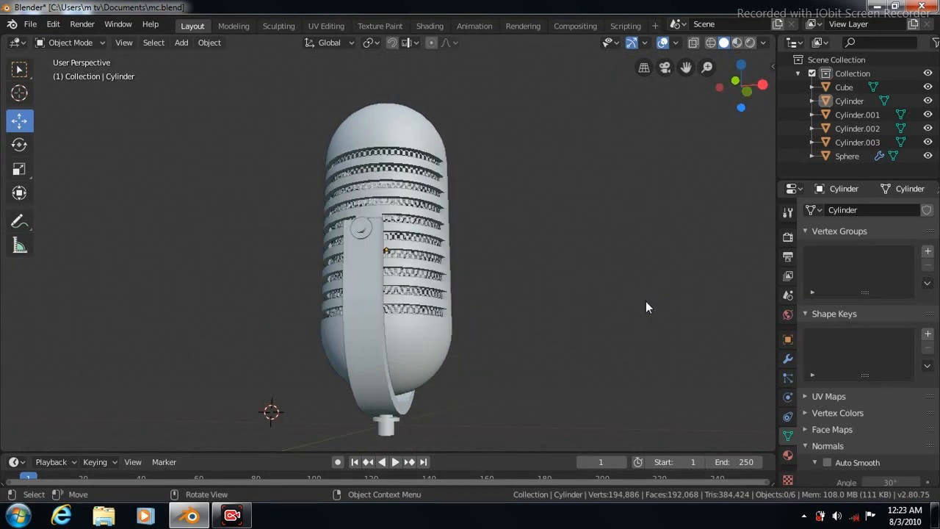